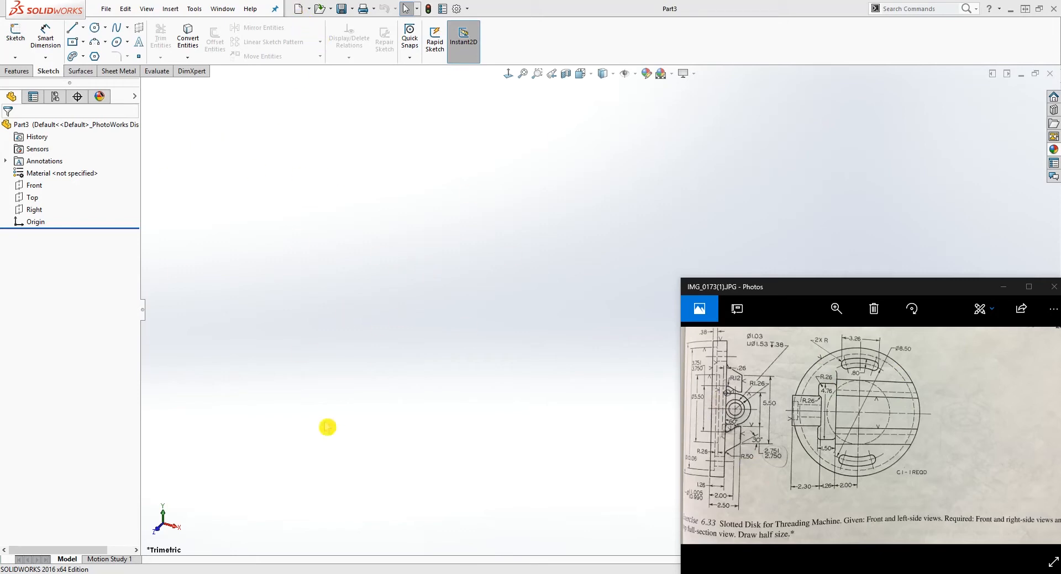
Step: On the Front plane, sketch a circle about 4.56 in in diameter centred on the origin
left_click(31, 186)
scroll(935, 201, "down", 1)
scroll(919, 232, "up", 2)
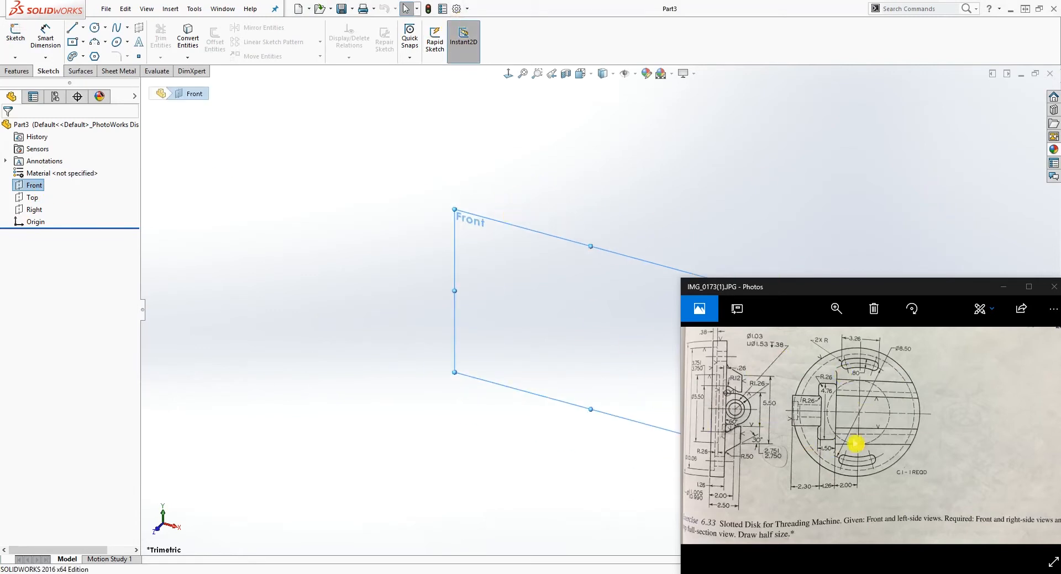
scroll(854, 223, "down", 1)
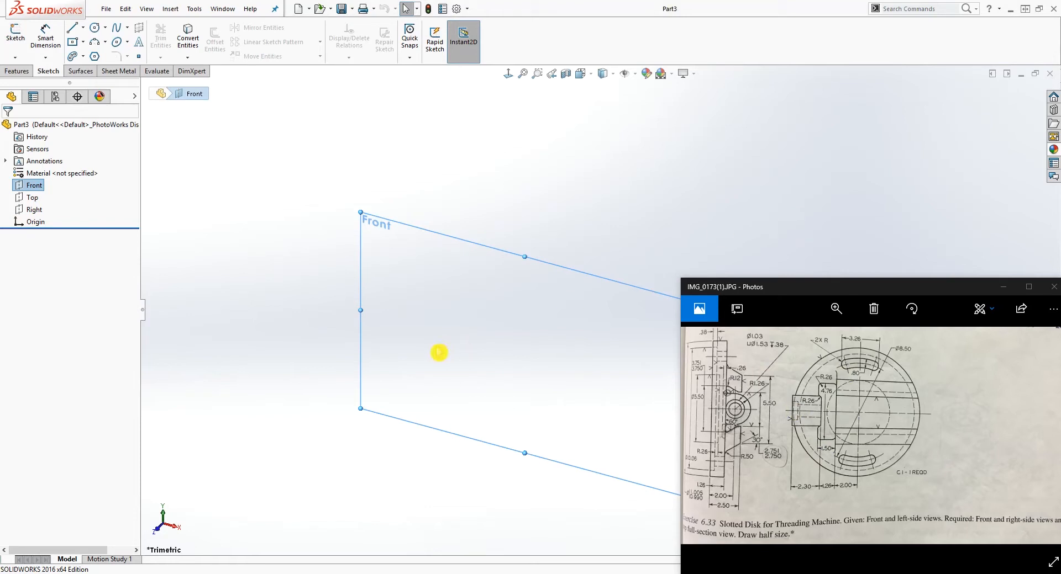
left_click(16, 31)
scroll(575, 439, "up", 3)
scroll(611, 428, "down", 3)
scroll(610, 431, "up", 3)
scroll(602, 466, "down", 3)
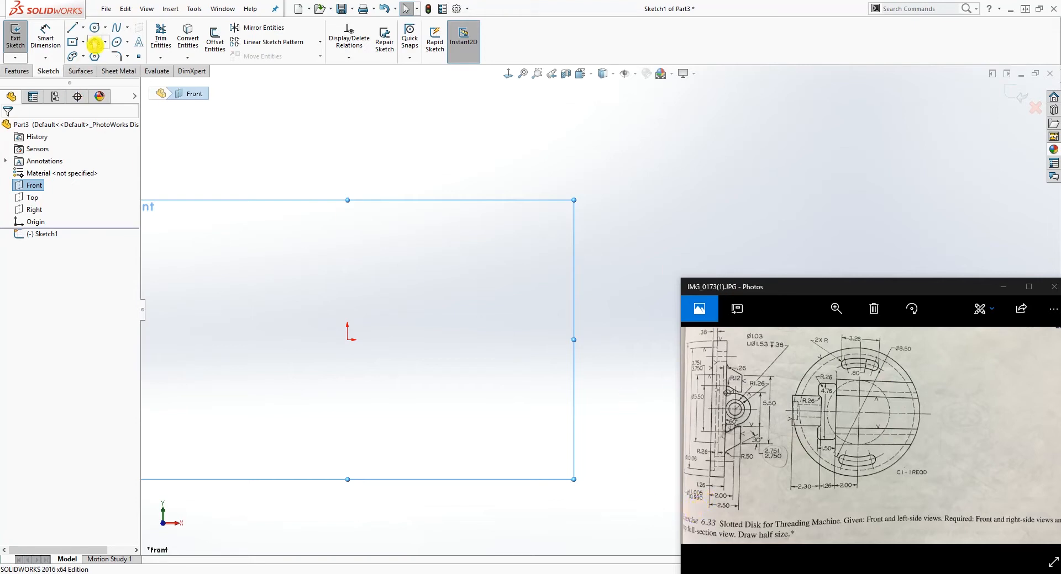
left_click(96, 29)
left_click(347, 340)
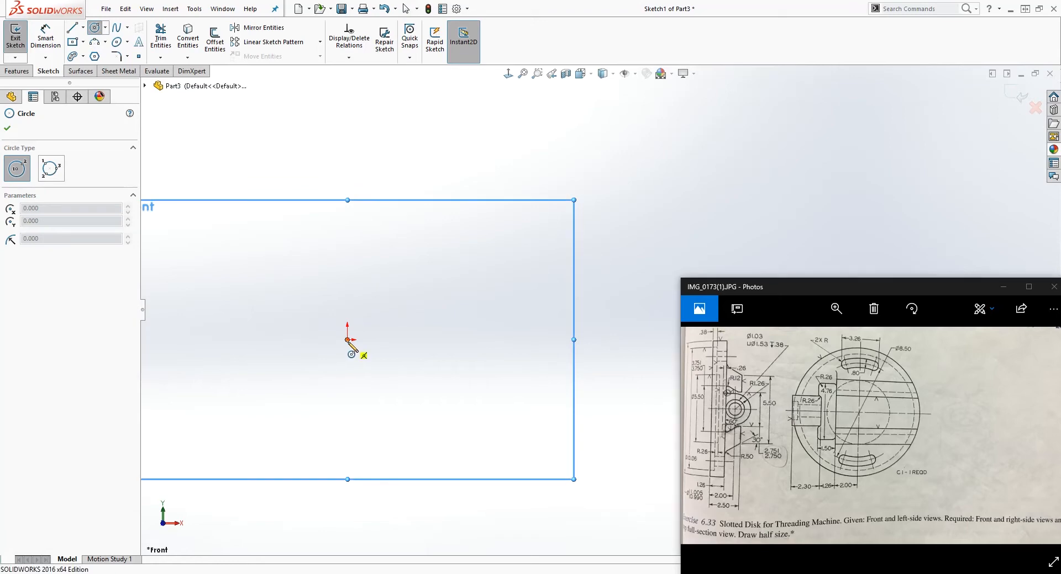
left_click(489, 257)
Step: Dimension the circle's diameter to 10.998 in
right_click_drag(545, 365, 521, 273)
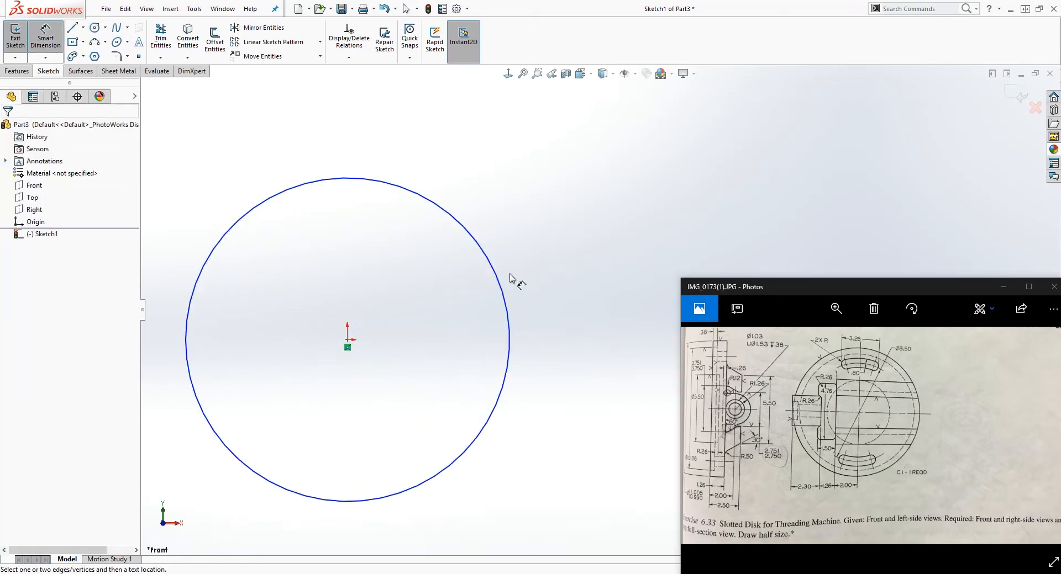
left_click(501, 287)
left_click(532, 139)
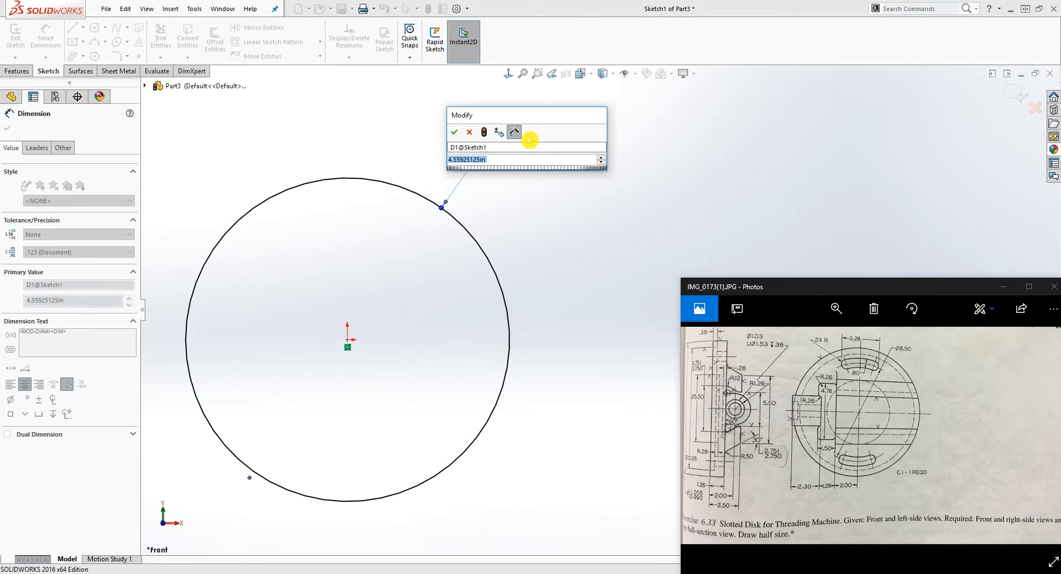
type("10.998")
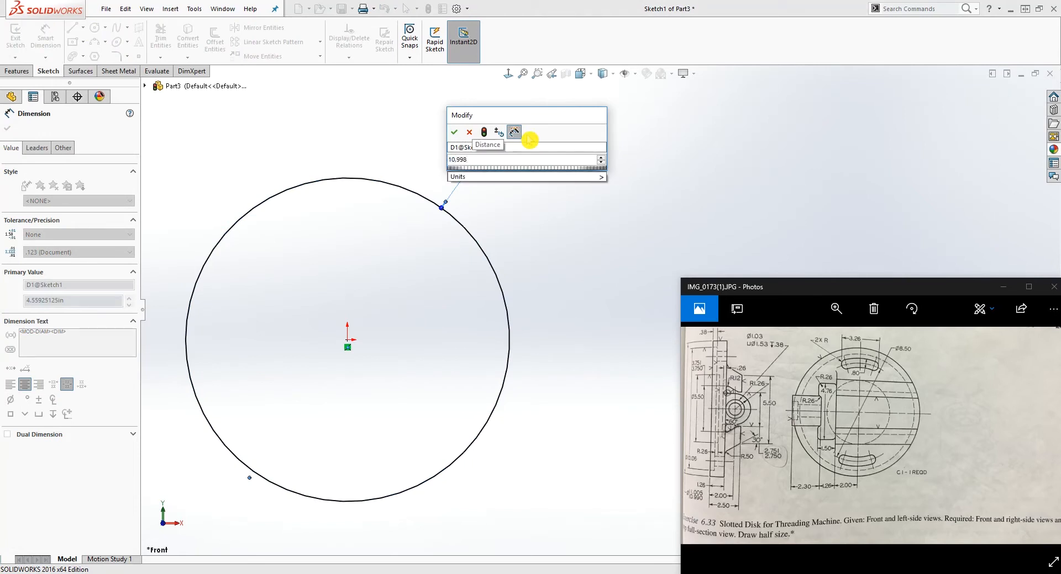
left_click(454, 132)
key("Escape")
Step: Extrude the circle as a blind boss with a depth of 1.26 in to form the disk
scroll(560, 376, "up", 4)
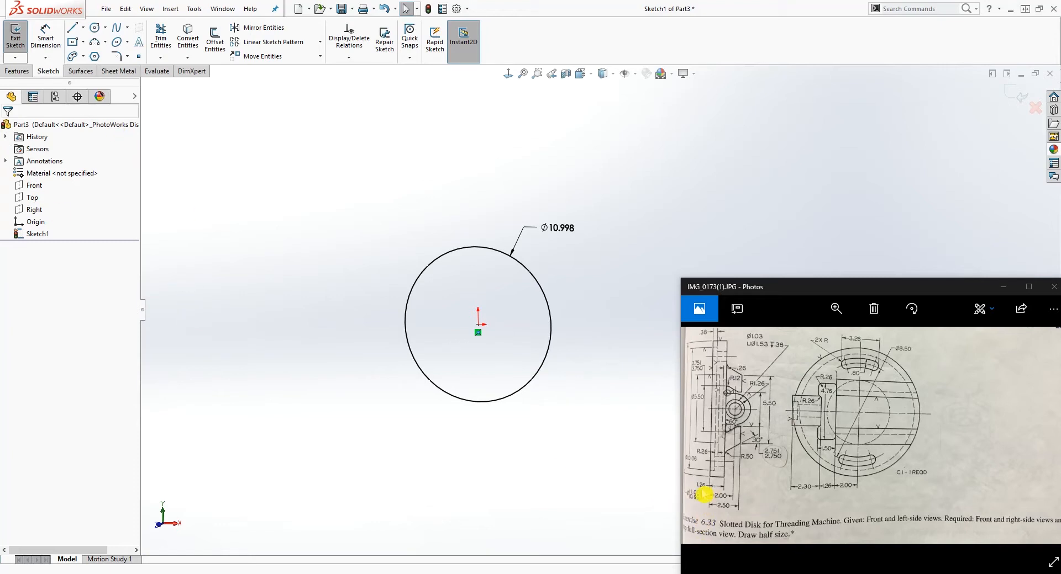
left_click(17, 70)
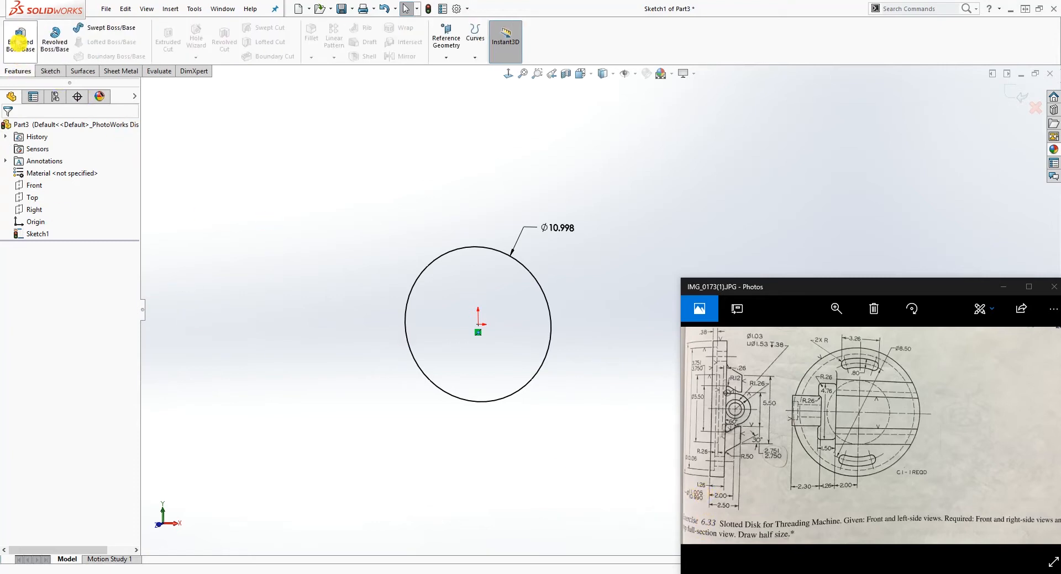
left_click(20, 37)
middle_click_drag(516, 277, 533, 324)
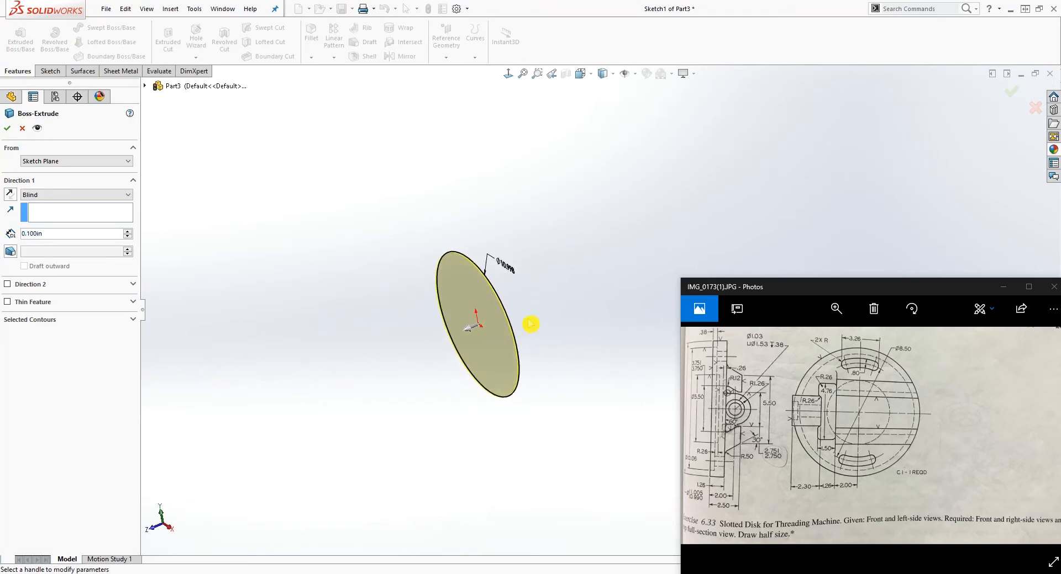
key("ctrl+a")
type("1.26")
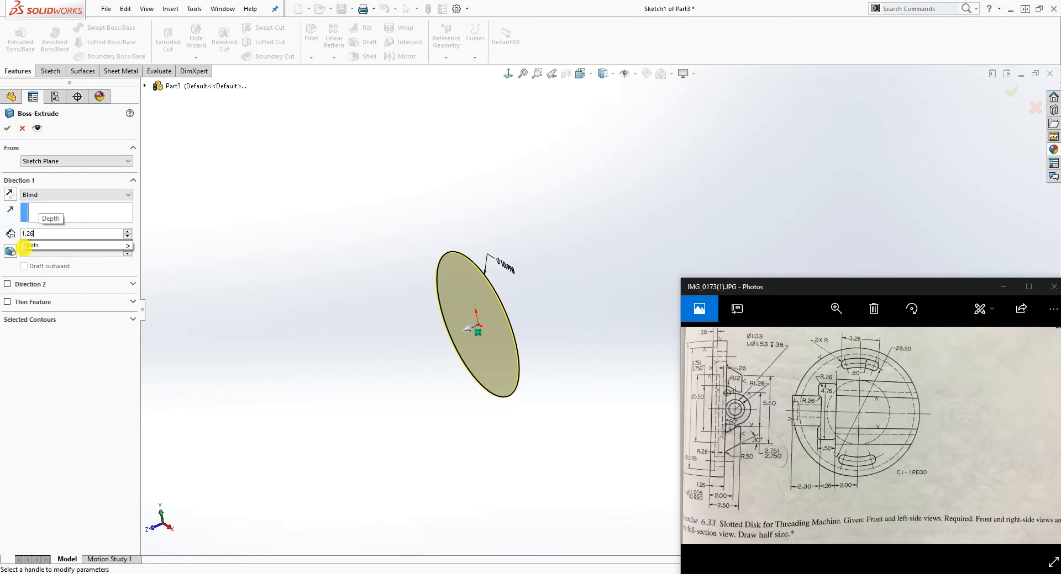
key("Return")
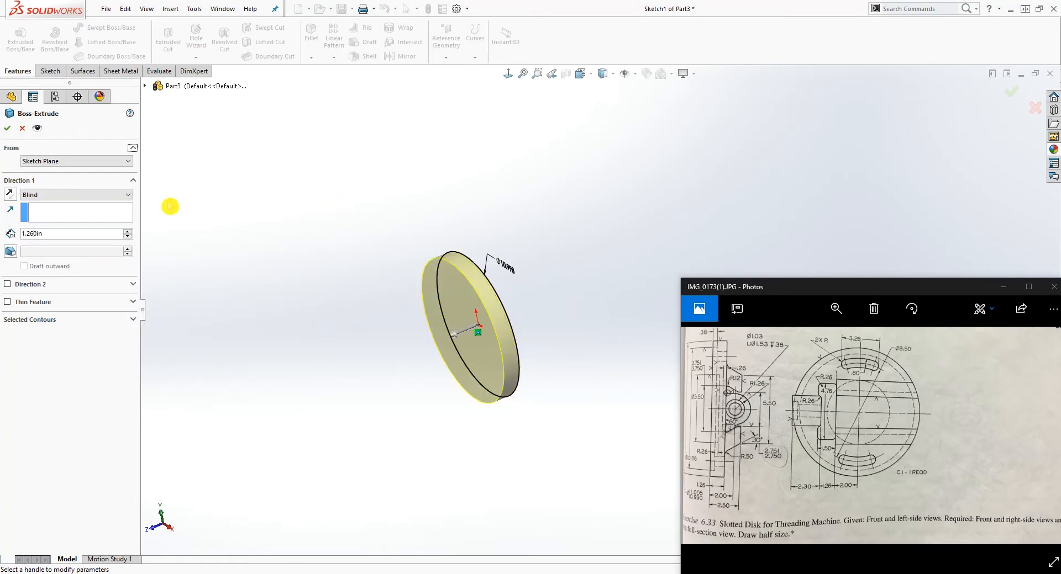
left_click(8, 130)
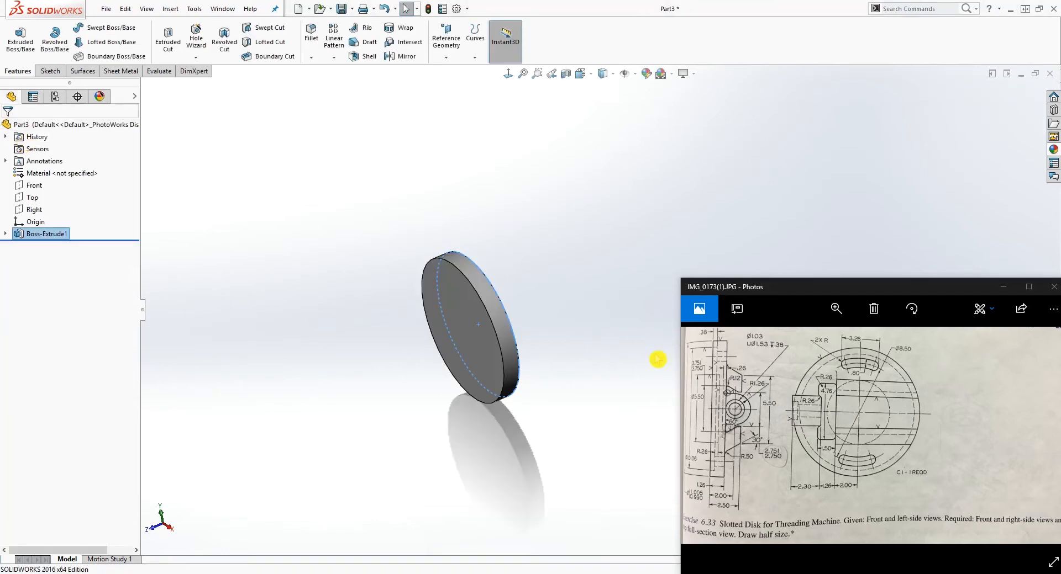
Step: Start a sketch on the Right plane and view it normal to the plane
scroll(621, 392, "down", 2)
scroll(519, 387, "up", 2)
scroll(445, 359, "down", 1)
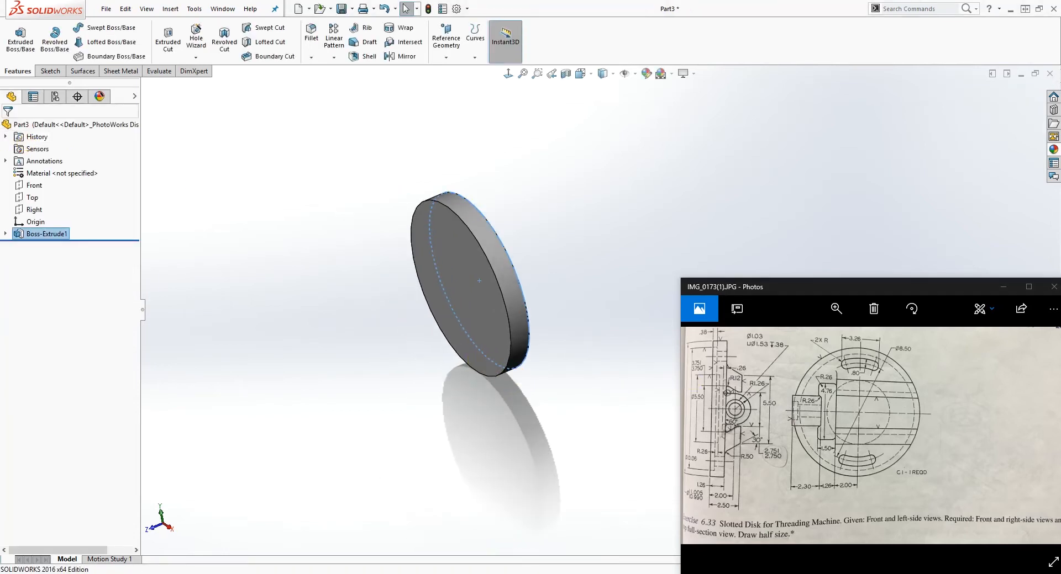
left_click(34, 210)
middle_click_drag(426, 408, 554, 330)
left_click(49, 70)
left_click(16, 36)
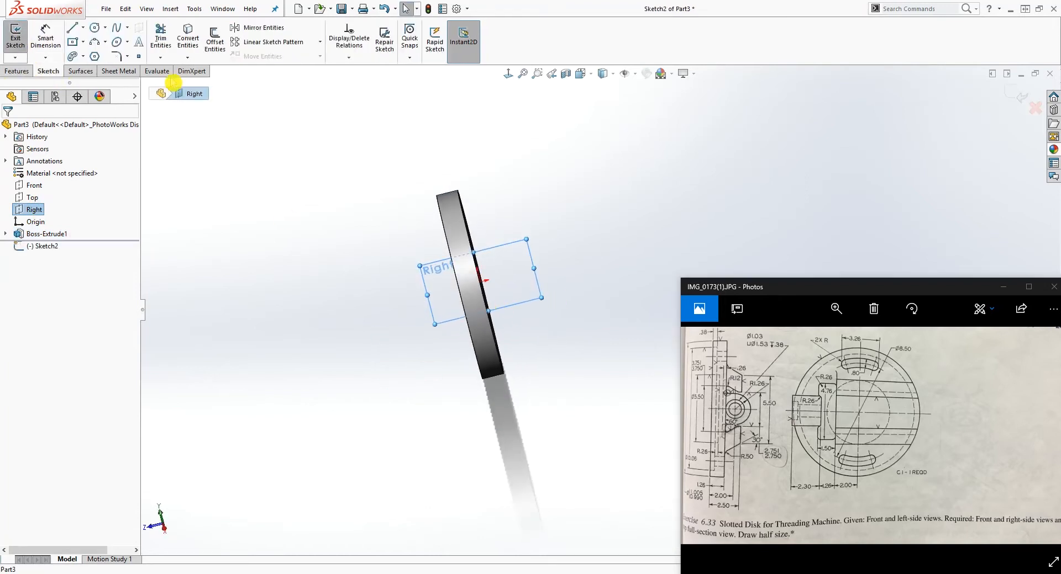
left_click(508, 74)
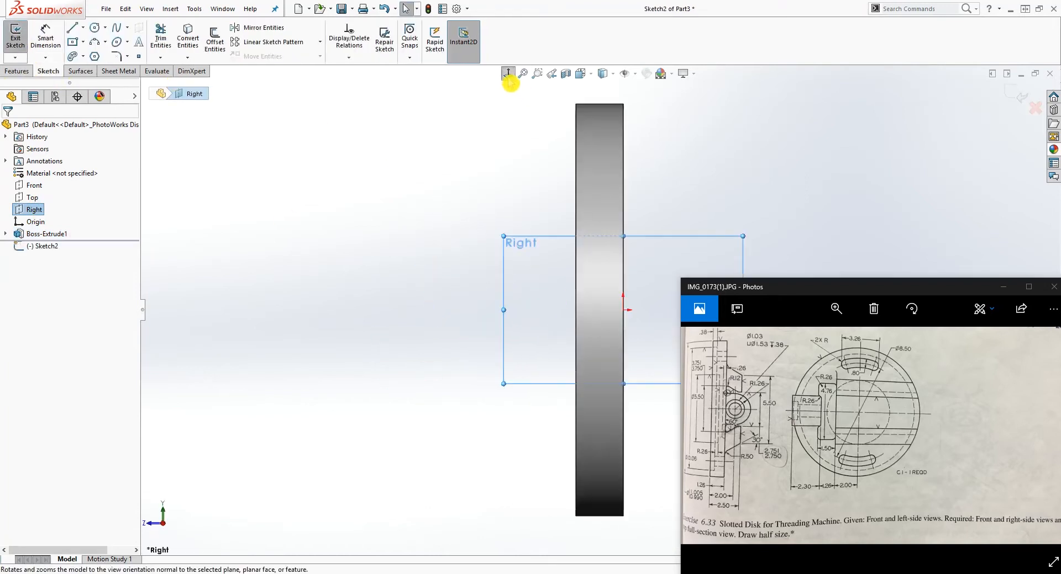
Step: Sketch a closed five-line profile against the disk's front face above the origin, with two slanted sides and a short horizontal lower edge
scroll(607, 379, "up", 4)
scroll(615, 392, "down", 4)
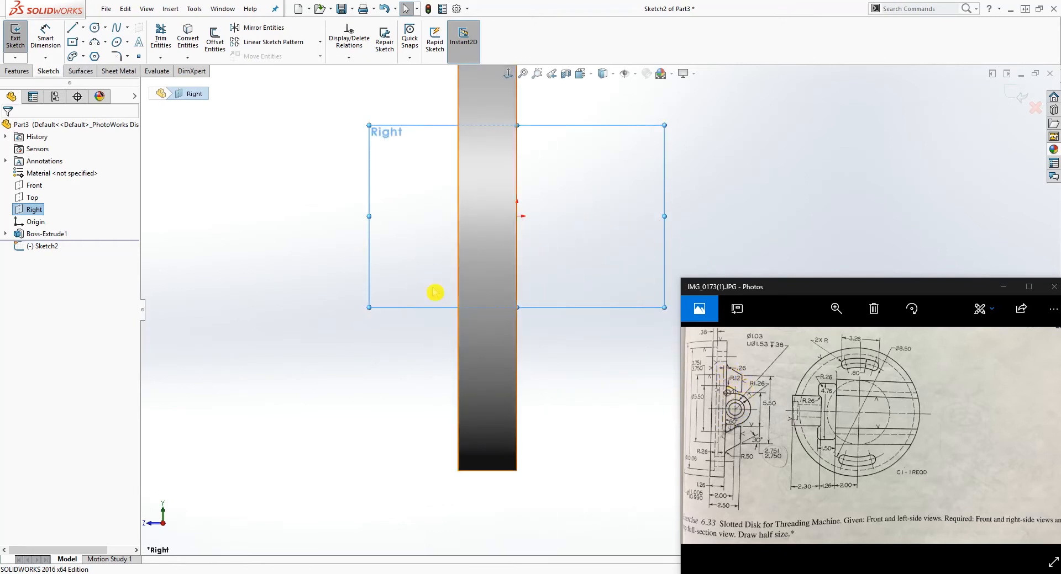
scroll(558, 243, "up", 2)
scroll(685, 194, "down", 4)
scroll(608, 243, "up", 2)
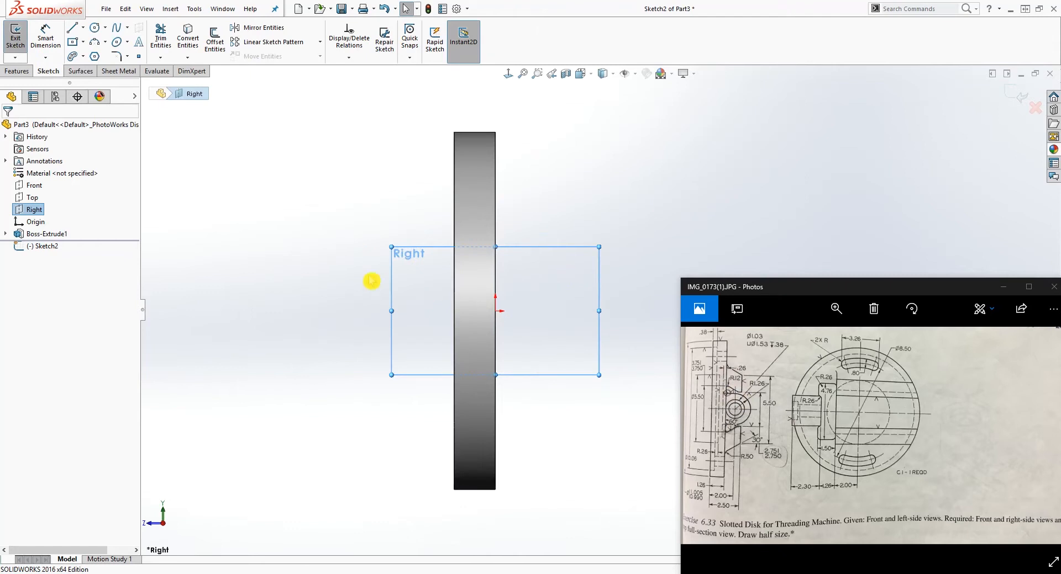
key("l")
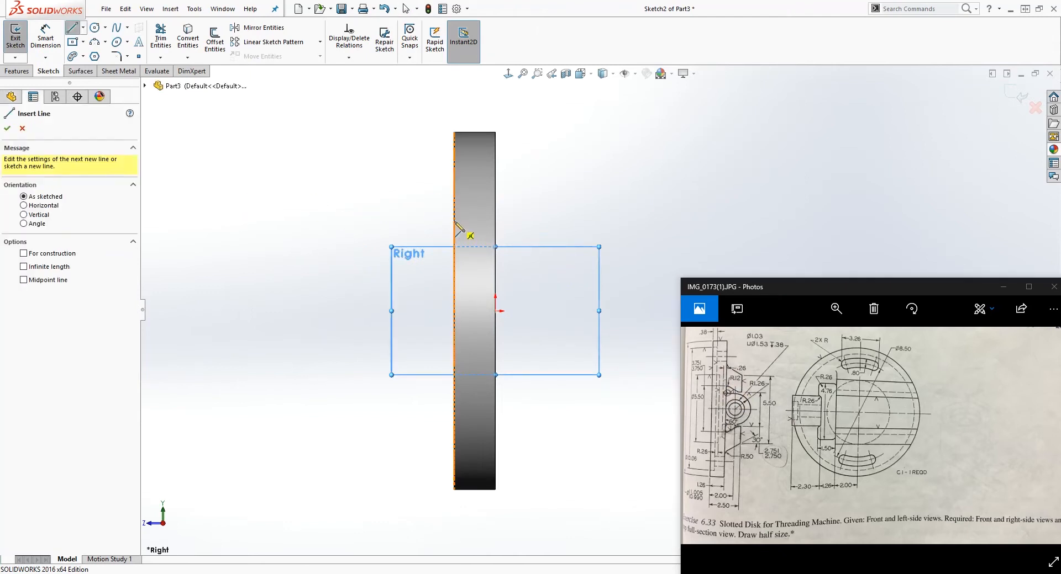
left_click(454, 212)
left_click(390, 234)
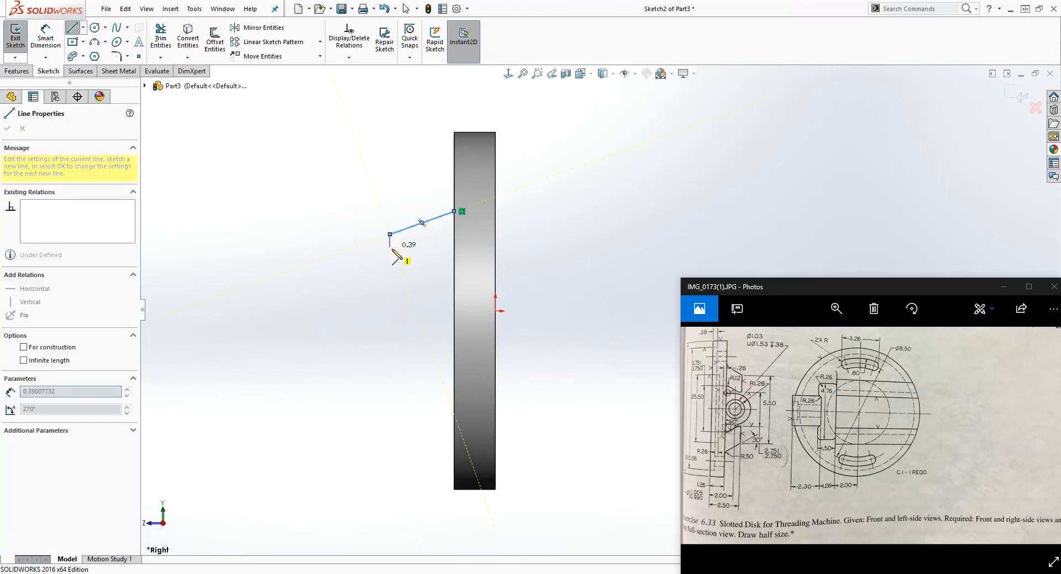
left_click(390, 271)
left_click(406, 270)
left_click(454, 253)
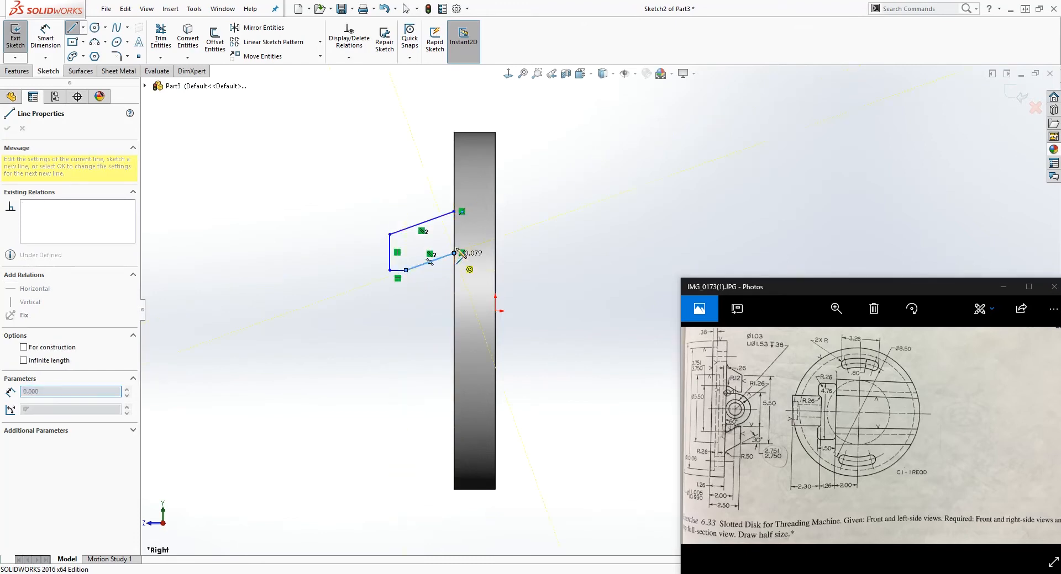
left_click(454, 212)
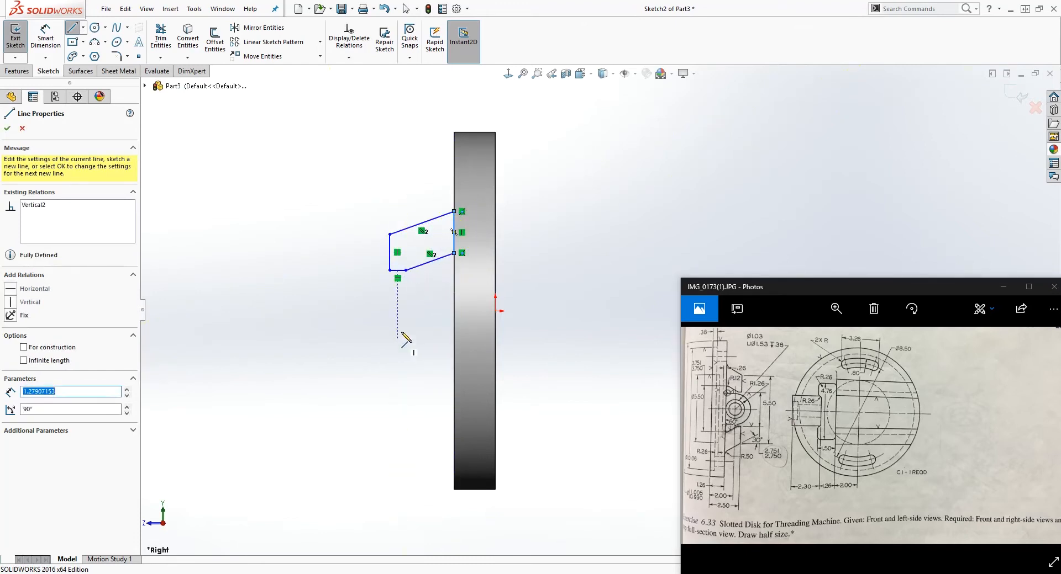
left_click(7, 128)
Step: Delete the parallel relation between the two slanted lines of the profile
left_click(419, 236)
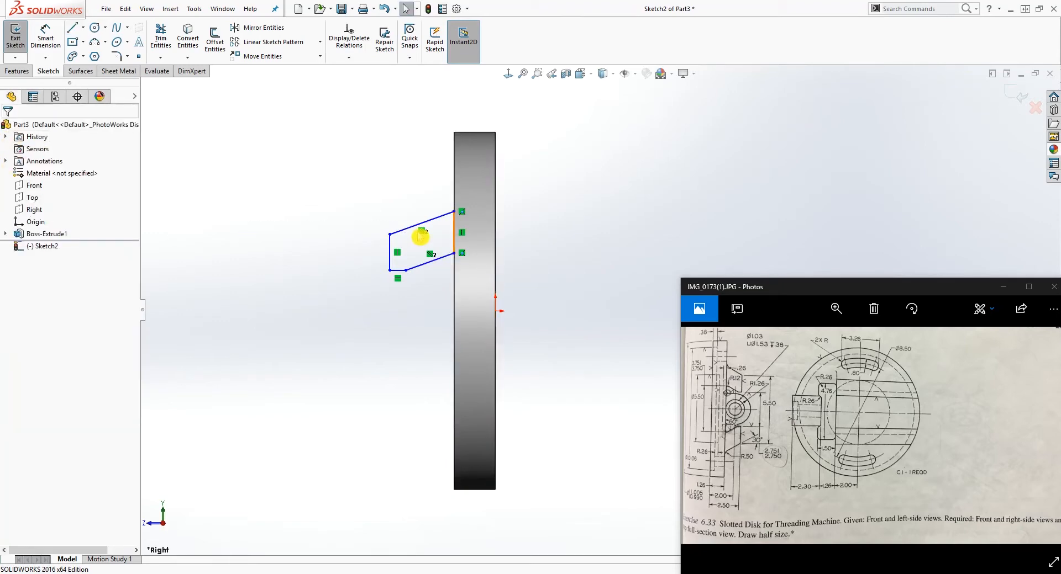
left_click(424, 221)
right_click(422, 231)
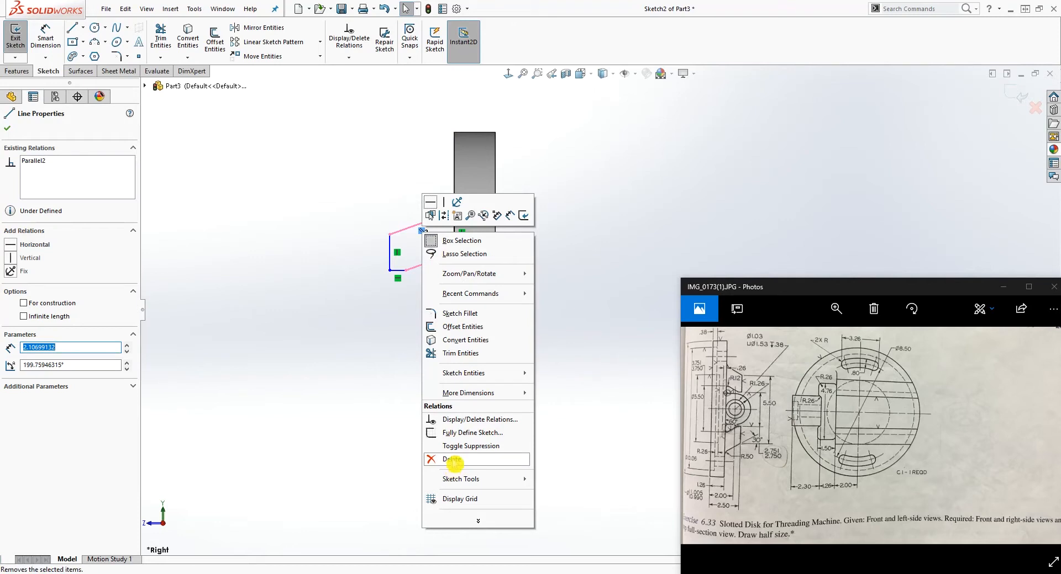
left_click(53, 166)
left_click(37, 162)
right_click(36, 165)
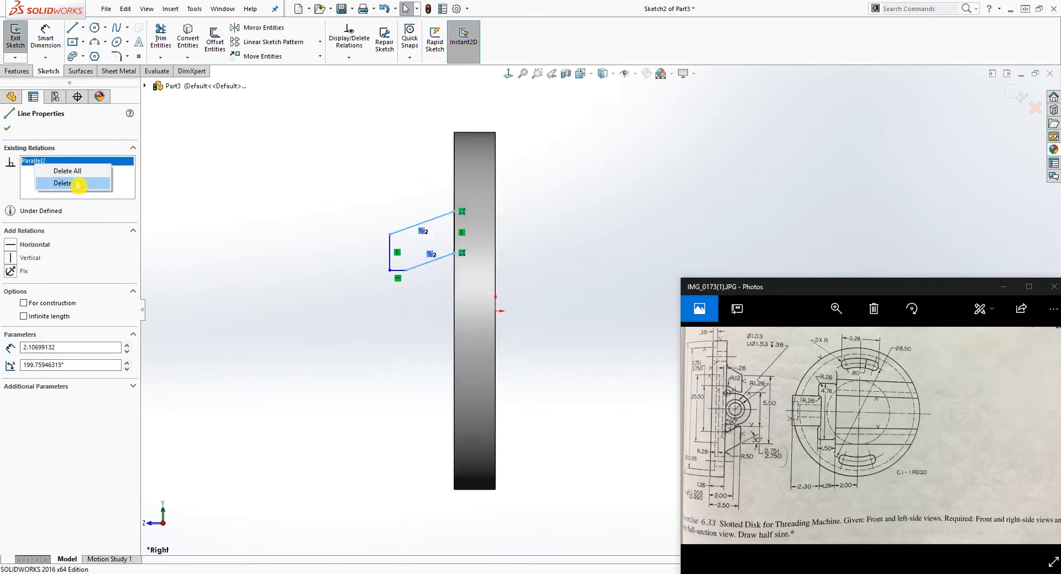
left_click(78, 185)
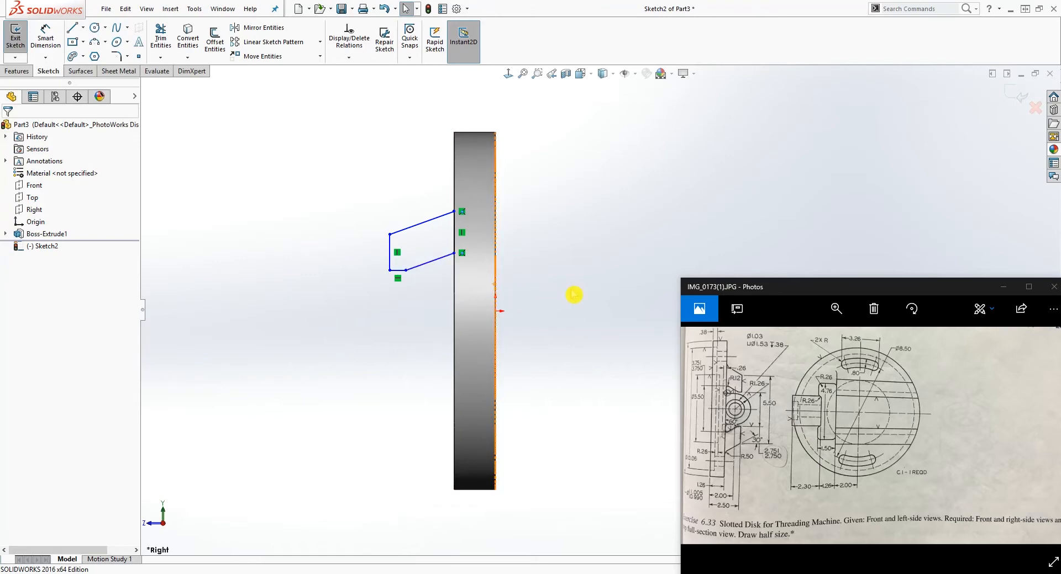
Step: Draw a horizontal line about 3.65 in long from the origin through the disk's front face and make it construction geometry
key("l")
left_click(495, 312)
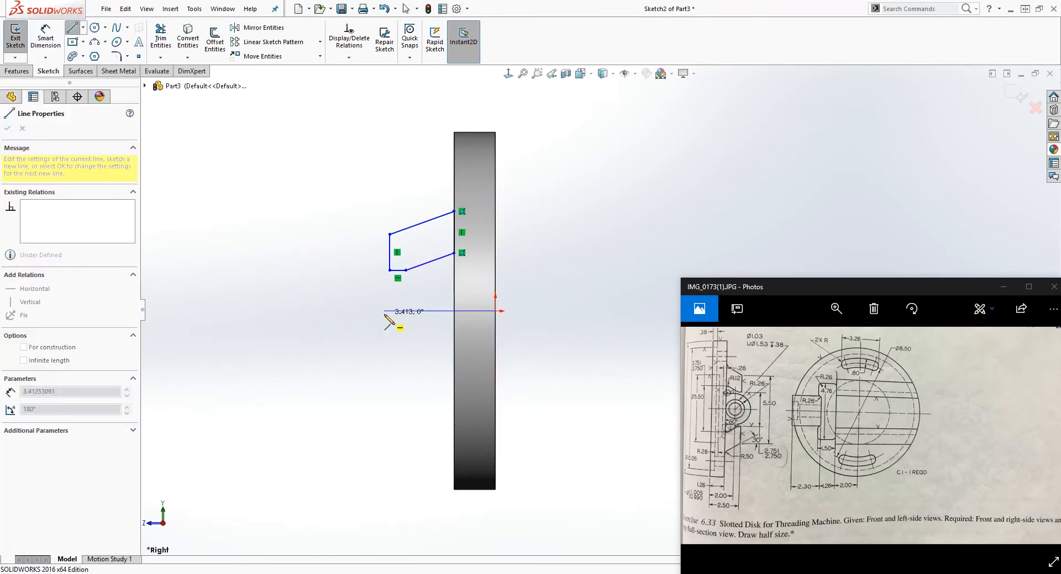
left_click(377, 311)
key("Escape")
left_click(415, 311)
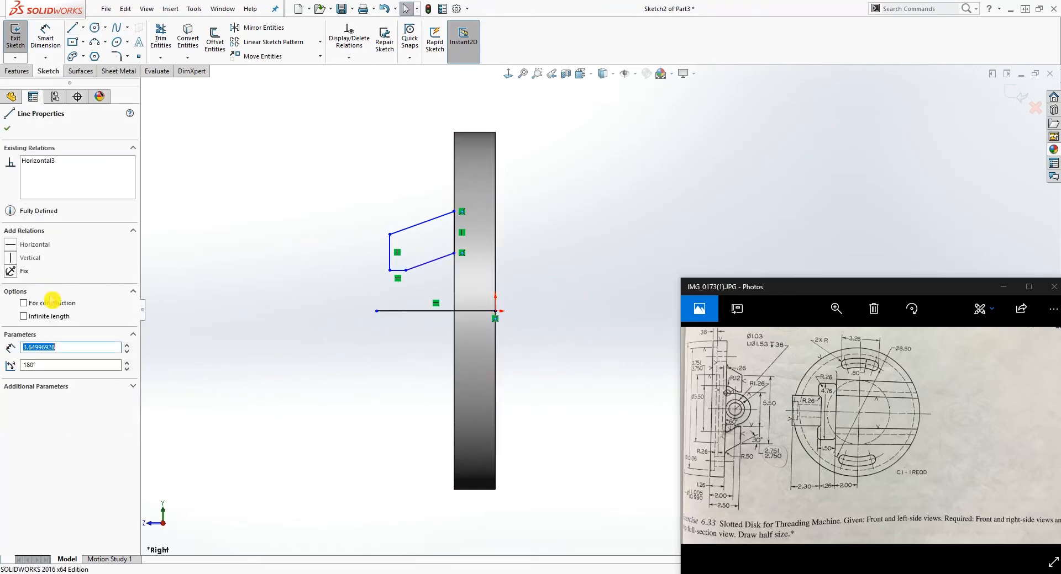
left_click(23, 304)
left_click(371, 328)
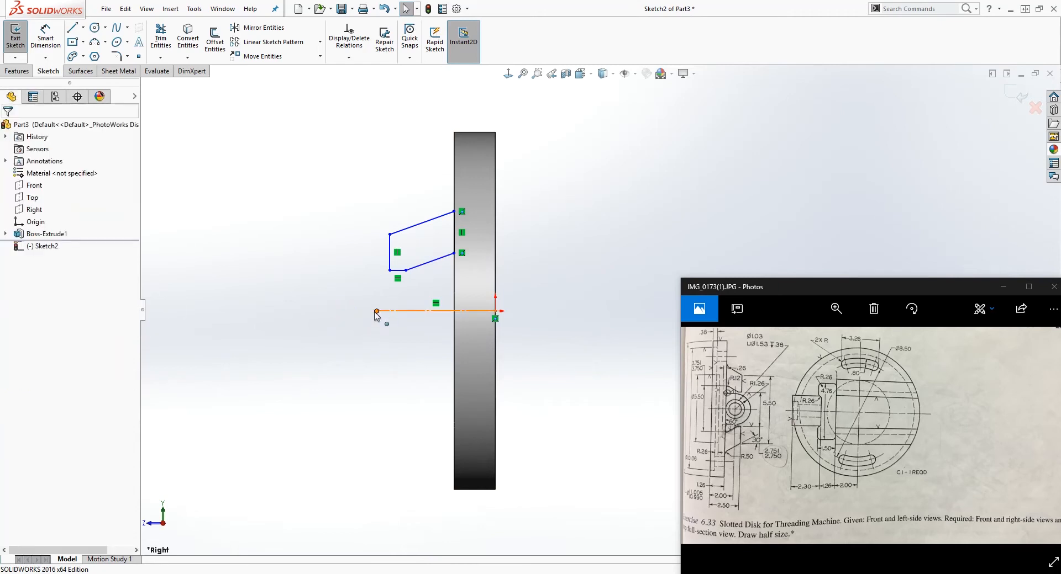
Step: Add a vertical relation between the construction line's free end and the profile's lower outer corner
left_click(377, 311)
left_click(390, 271, "ctrl")
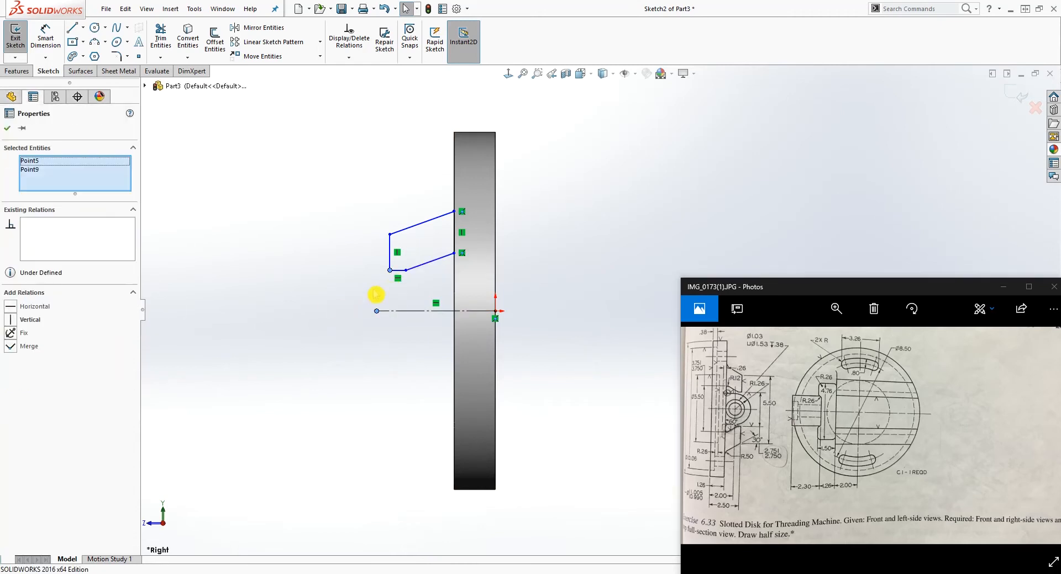
left_click(11, 321)
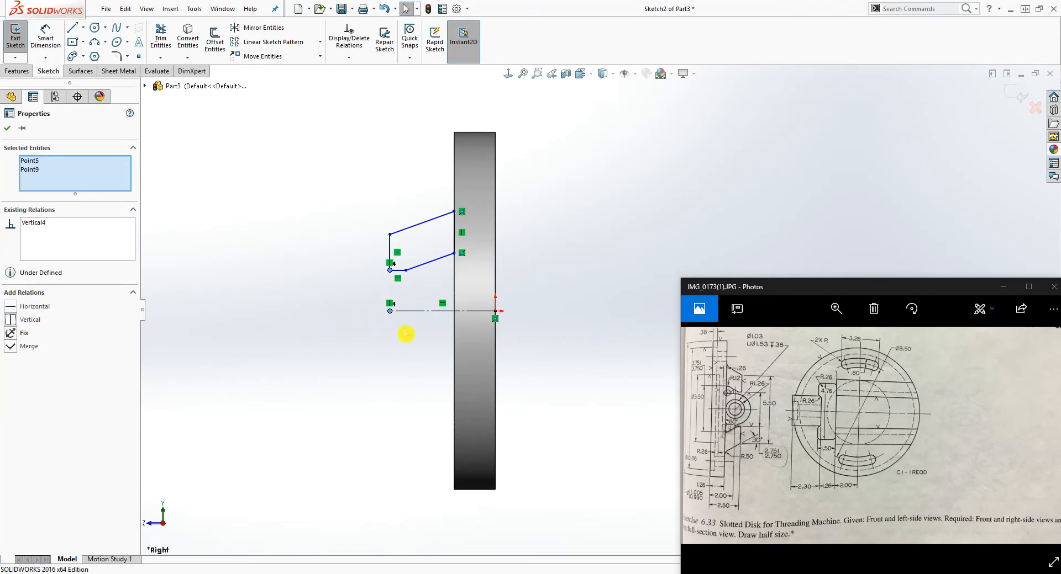
scroll(606, 312, "up", 1)
scroll(575, 331, "down", 1)
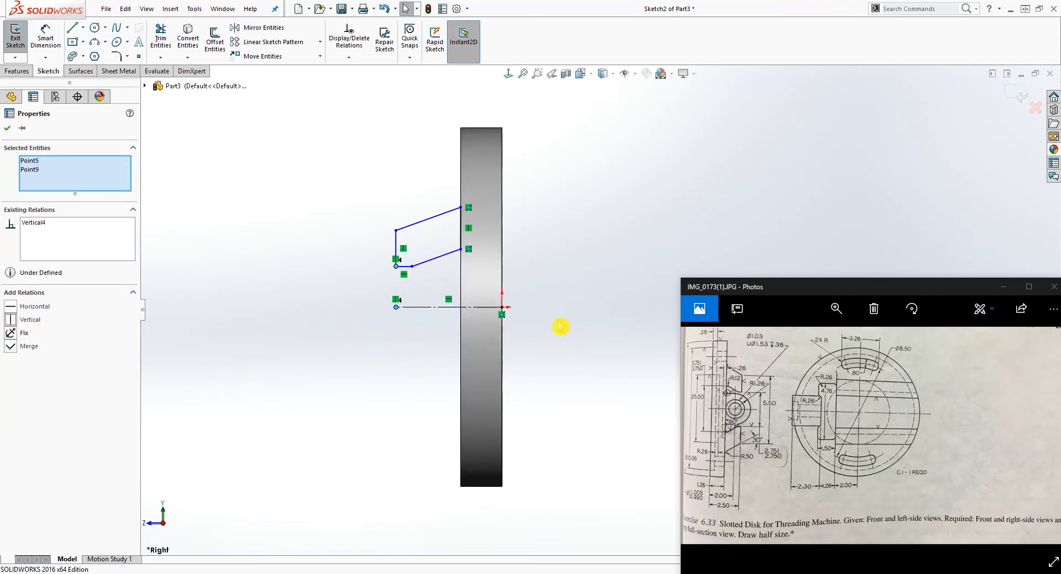
right_click_drag(331, 430, 362, 230)
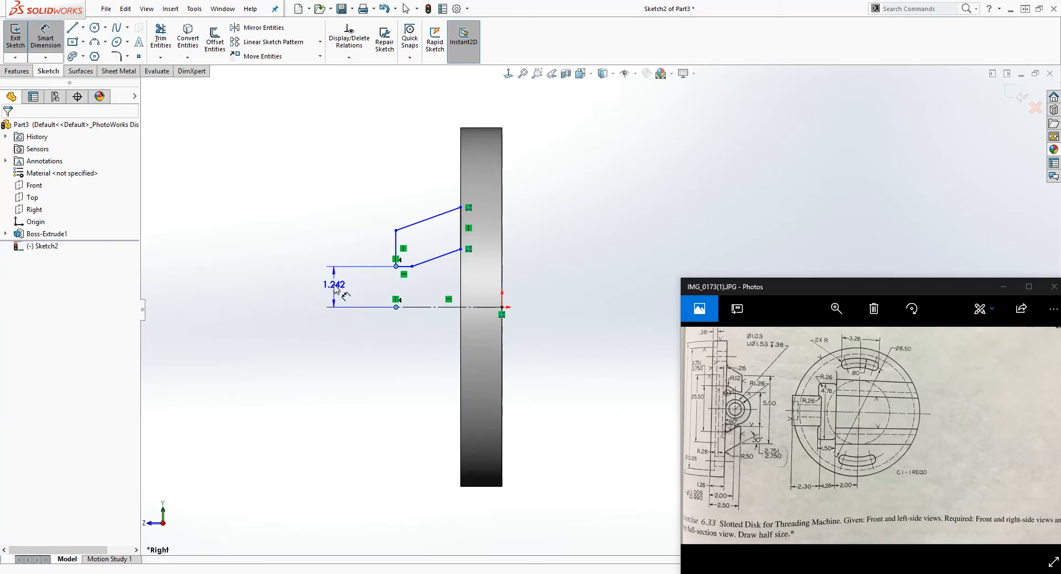
key("Escape")
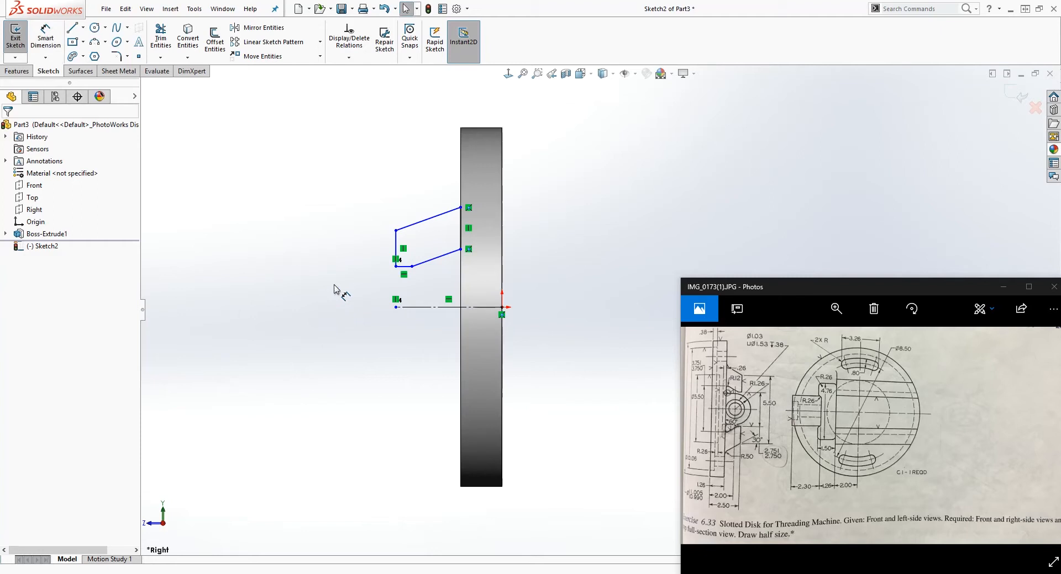
Step: Dimension the profile's short lower edge from the construction line as a doubled distance of 2.751 in
right_click_drag(374, 395, 356, 172)
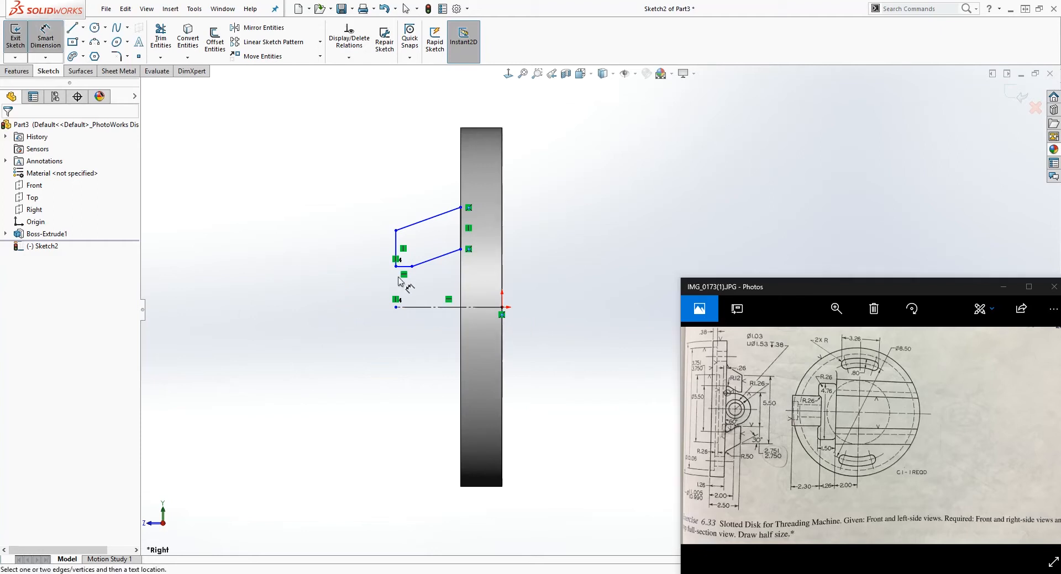
left_click(405, 268)
left_click(412, 307)
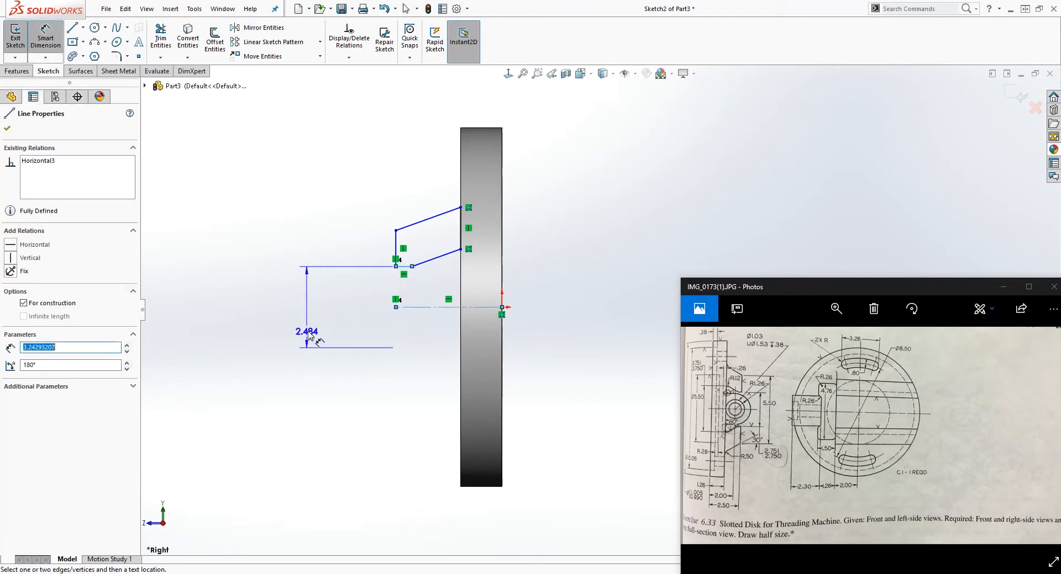
left_click(313, 331)
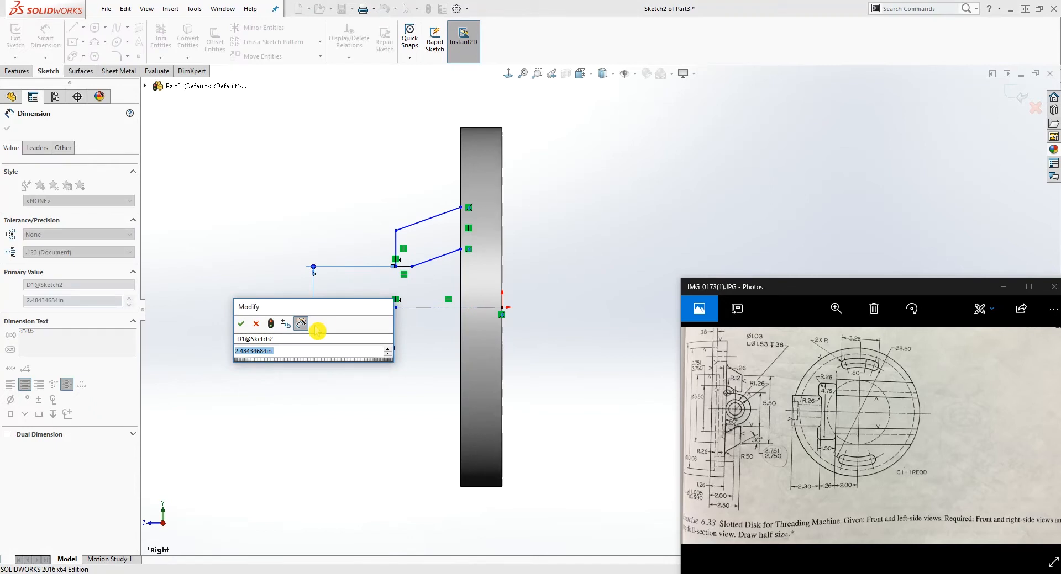
type("2.7")
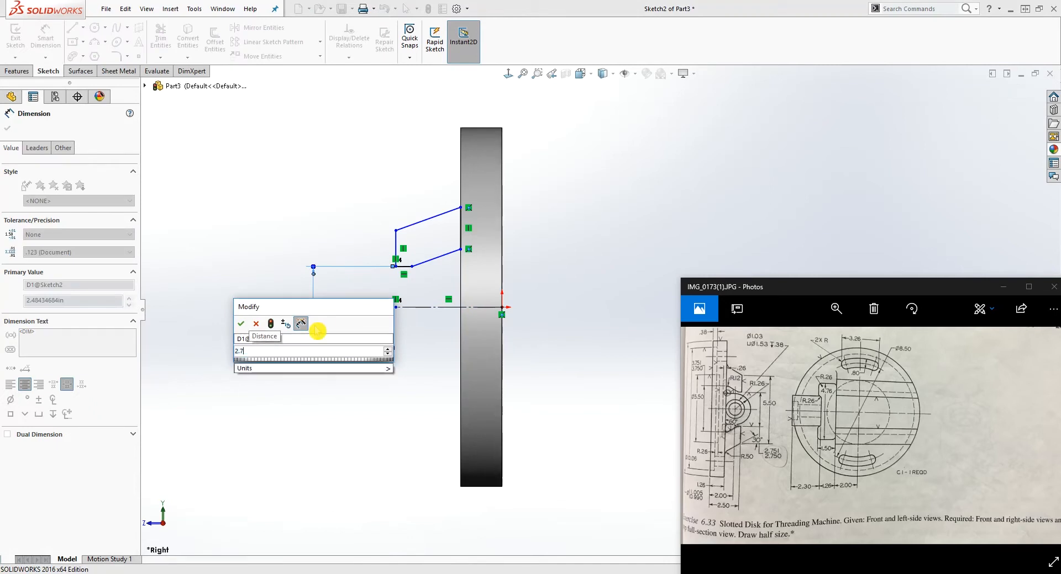
type("51")
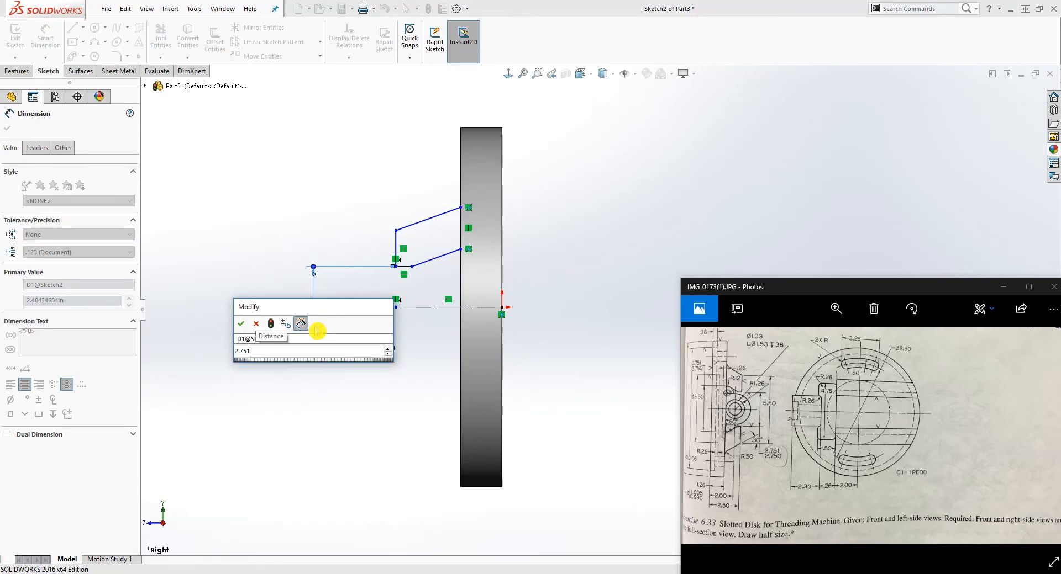
key("Return")
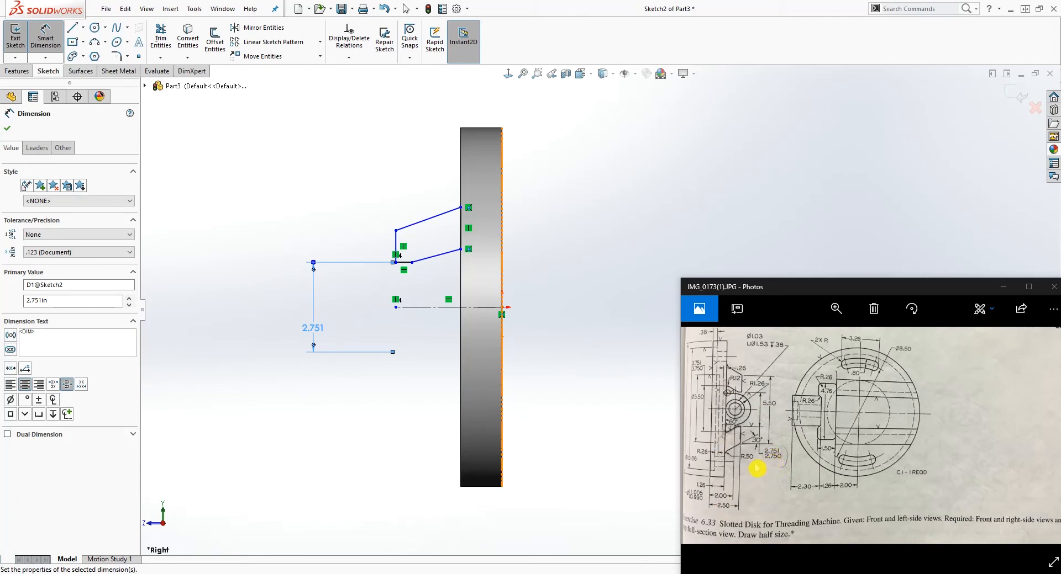
Step: Set the lower edge's doubled distance to 2.7505 in, the average of 2.751 and 2.750, and check the stored value
double_click(314, 328)
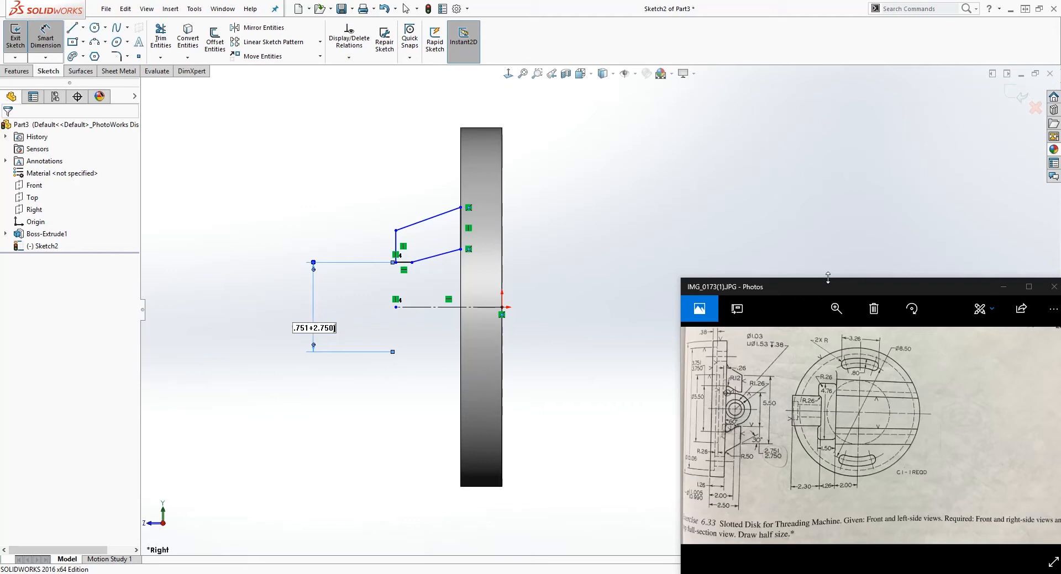
key("Return")
key("Escape")
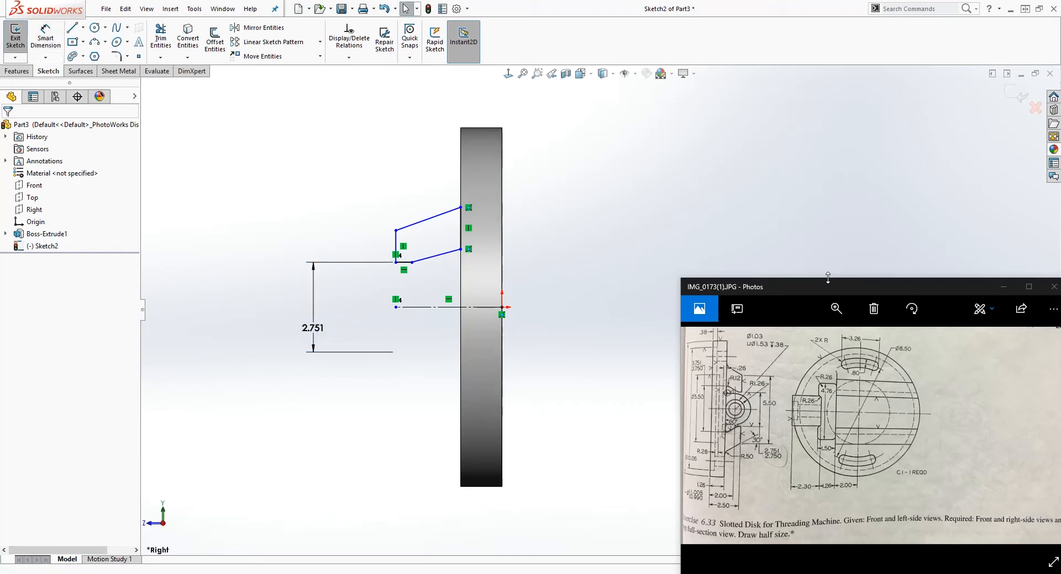
double_click(319, 332)
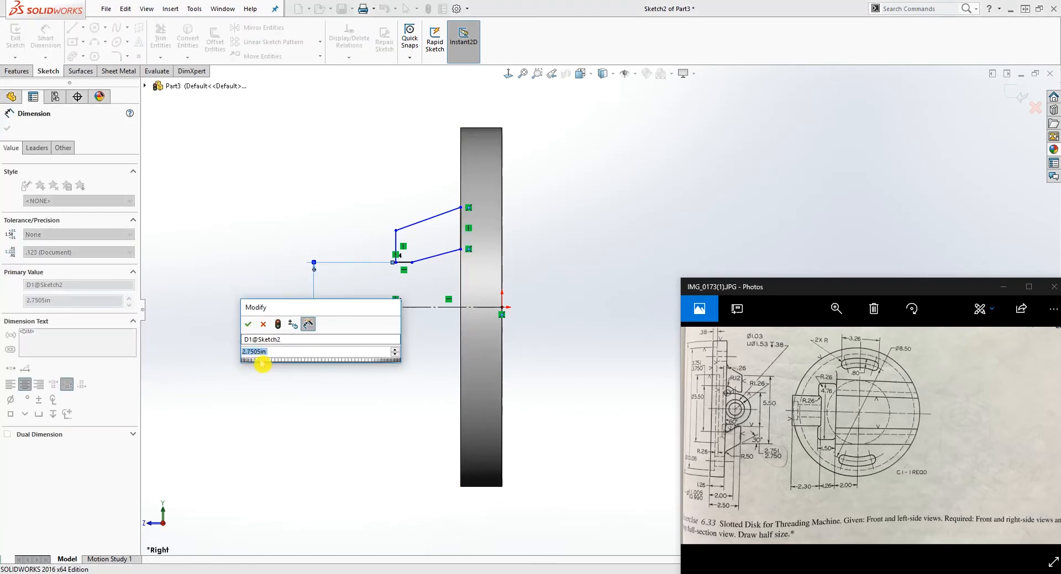
left_click(248, 325)
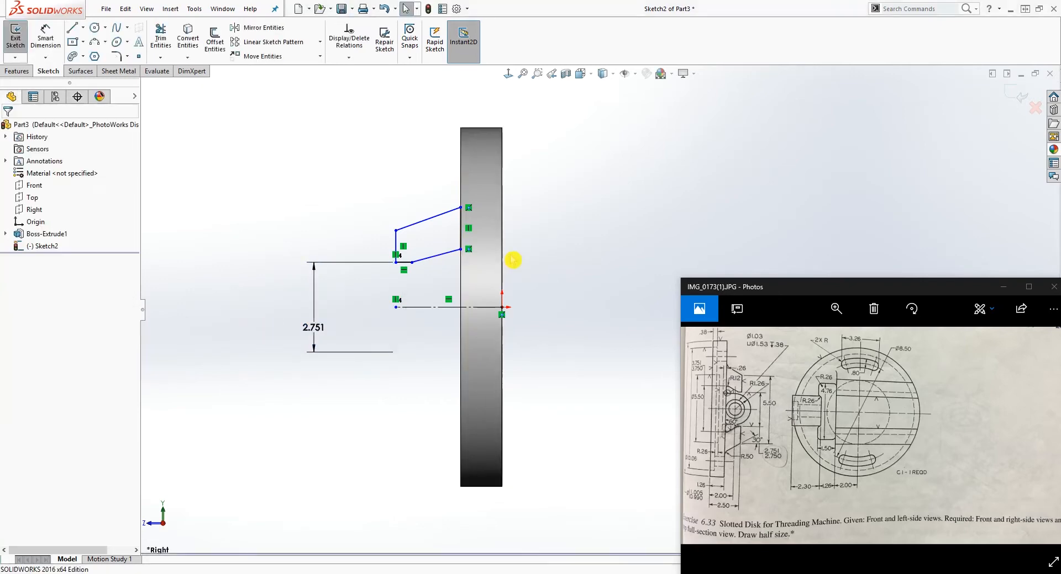
Step: Dimension the profile's upper outer corner from the construction line as a doubled distance of 5.5 in
right_click_drag(396, 387, 390, 216)
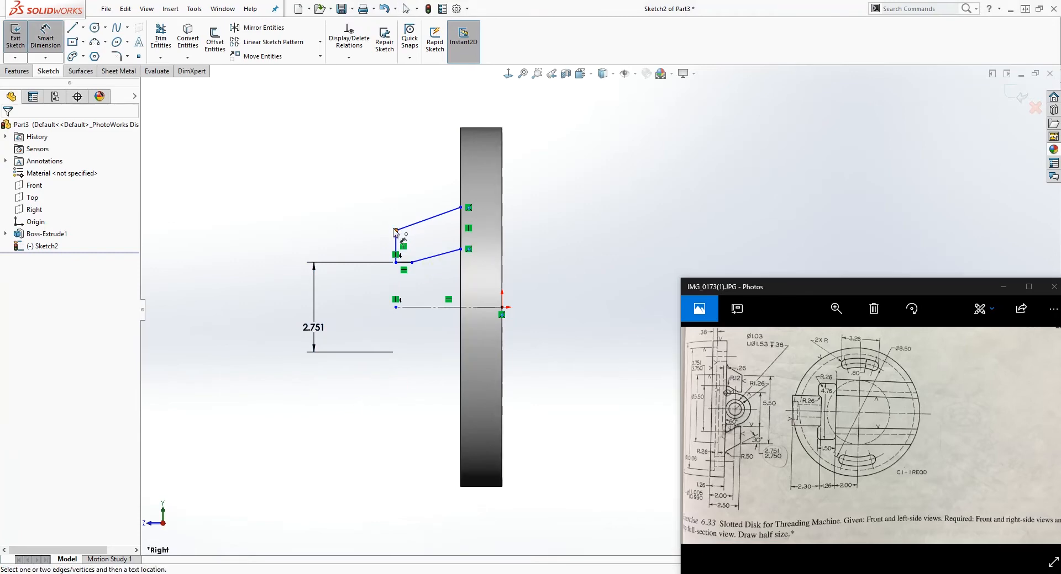
left_click(396, 230)
left_click(416, 307)
left_click(249, 341)
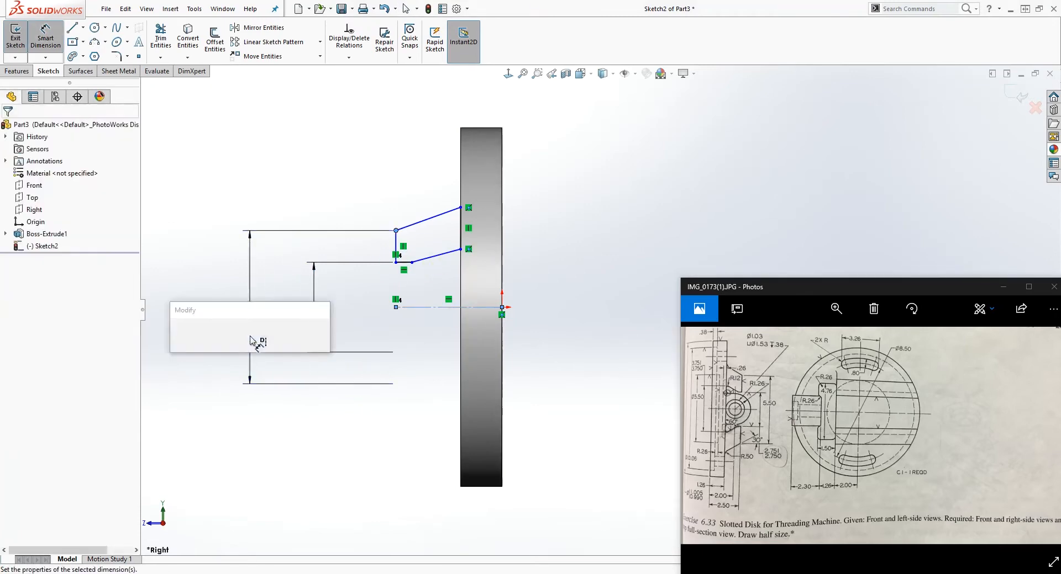
type("5.5")
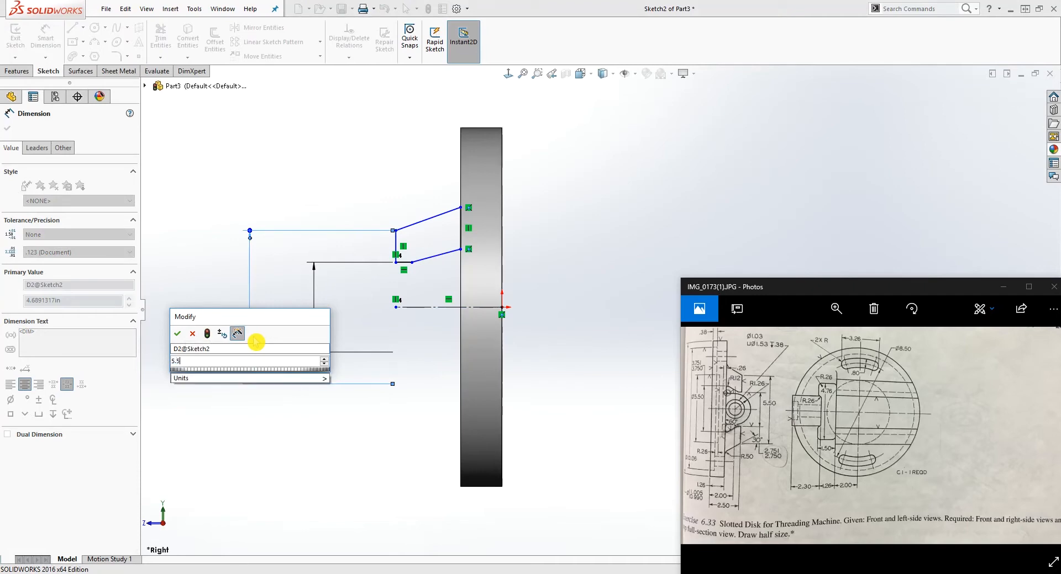
key("Return")
key("Escape")
Step: Dimension the angle between the profile's lower slanted line and the disk's front face as 60 degrees
right_click_drag(590, 446, 563, 386)
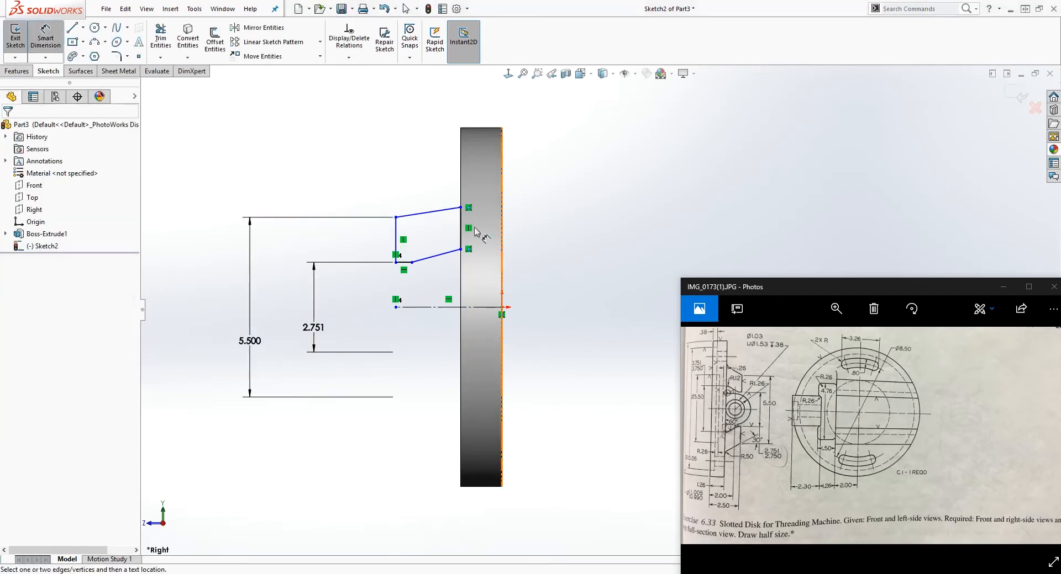
left_click(441, 255)
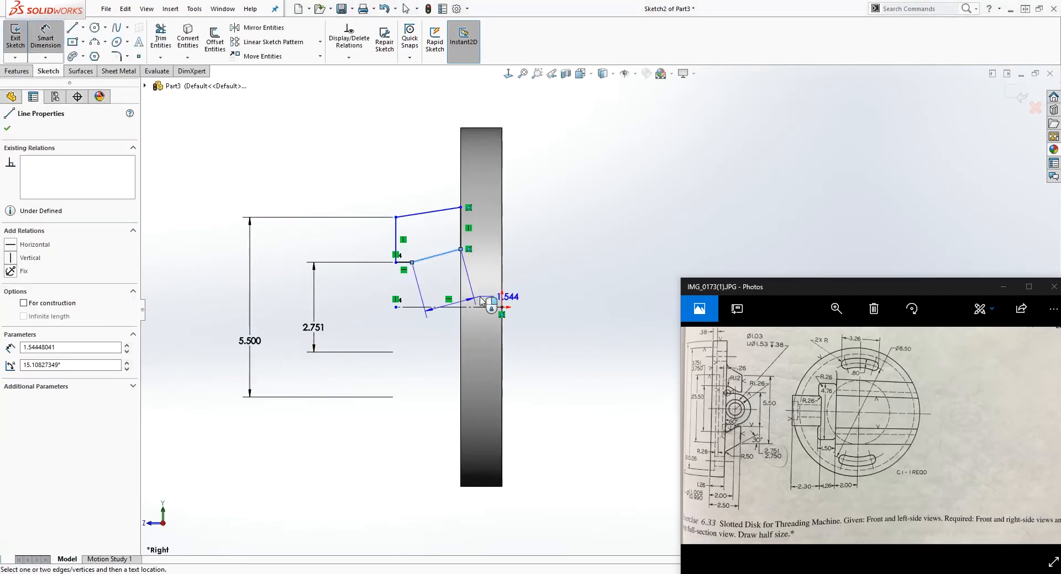
left_click(459, 274)
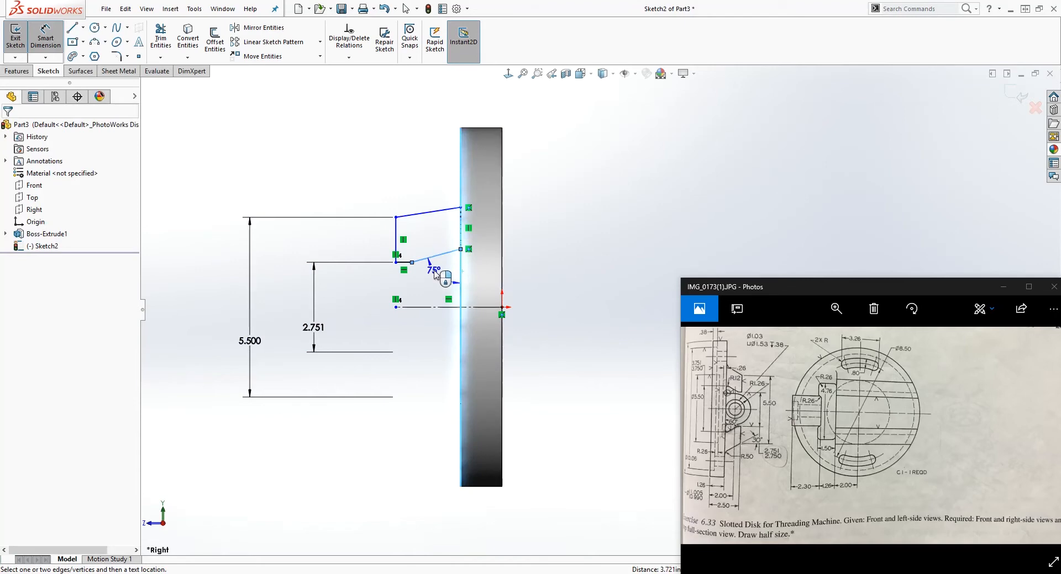
left_click(436, 274)
type("60")
key("Return")
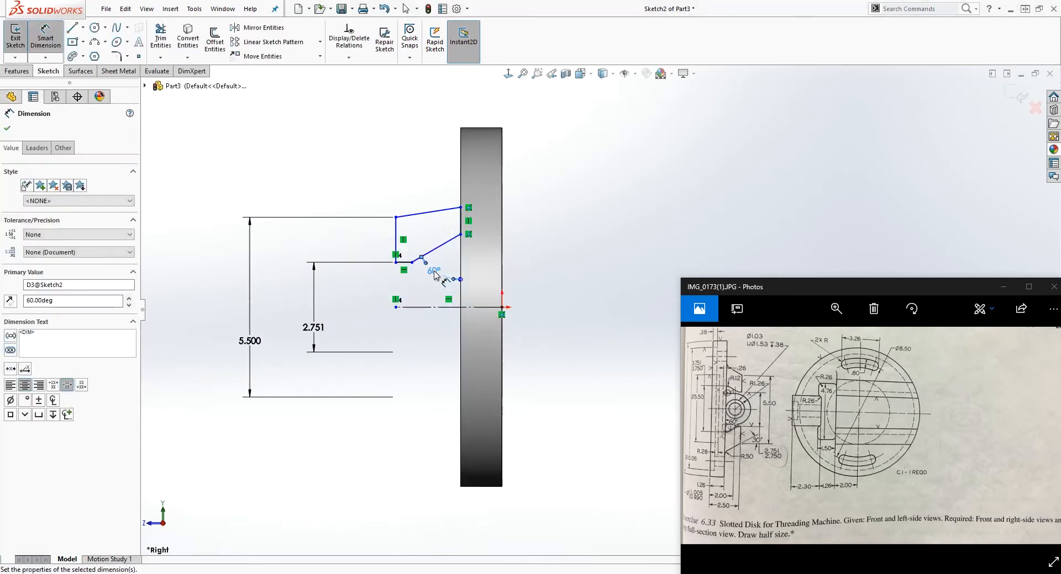
left_click(535, 292)
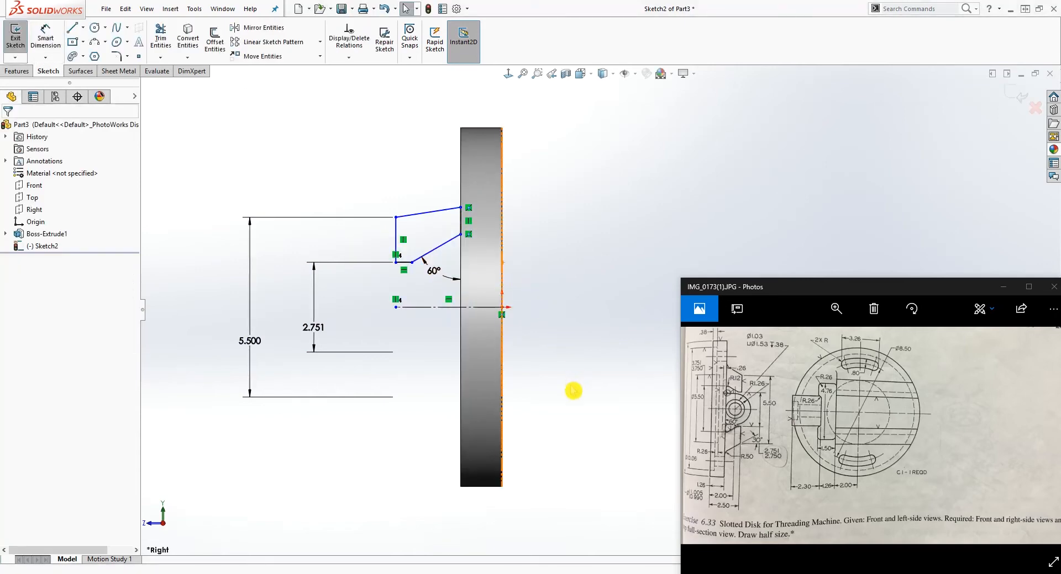
Step: Dimension the angle between the profile's upper slanted line and the construction line as 30 degrees
right_click_drag(562, 392, 518, 260)
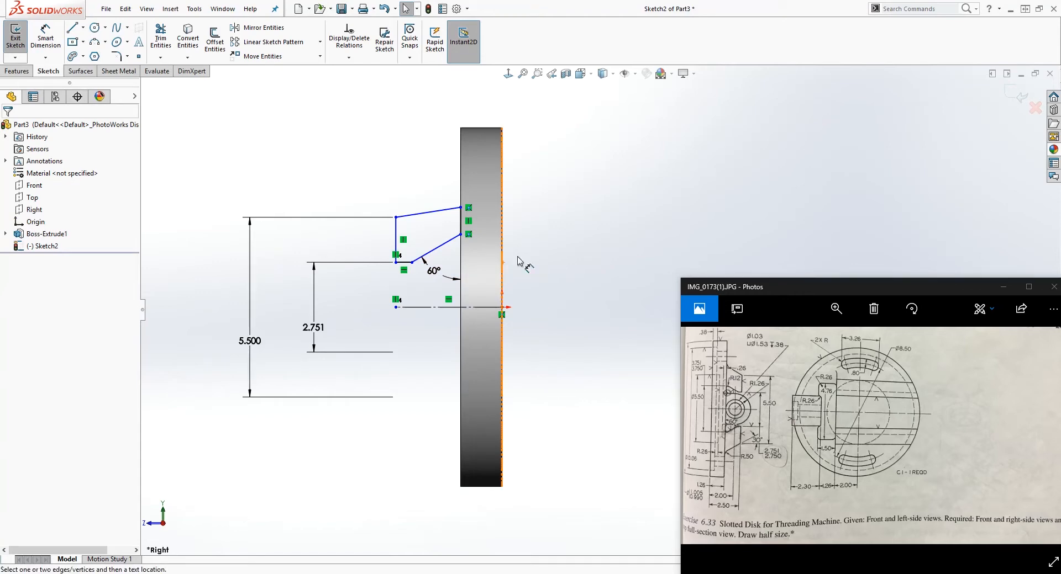
left_click(443, 210)
left_click(449, 307)
left_click(475, 271)
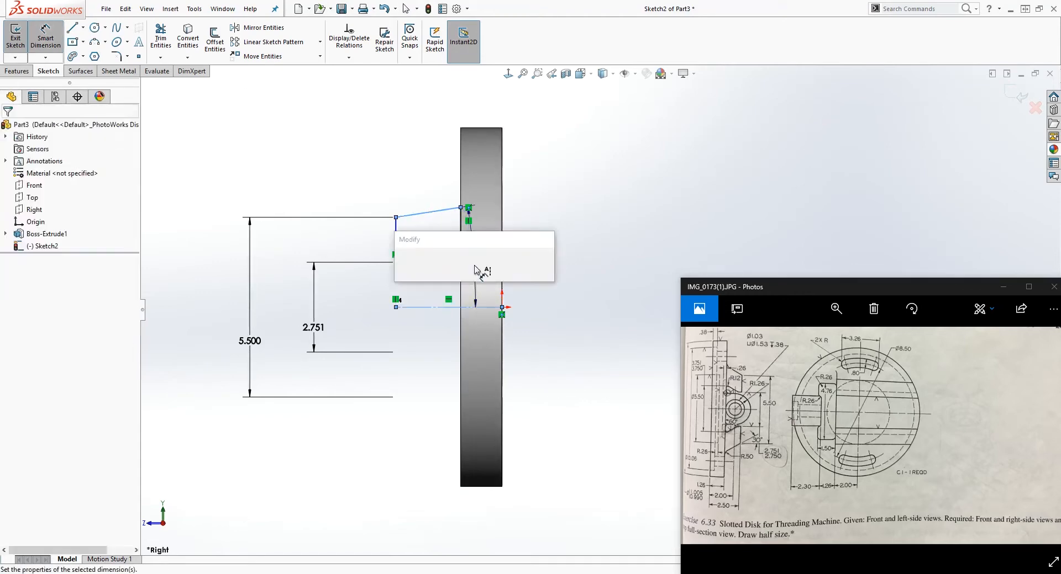
type("30")
key("Return")
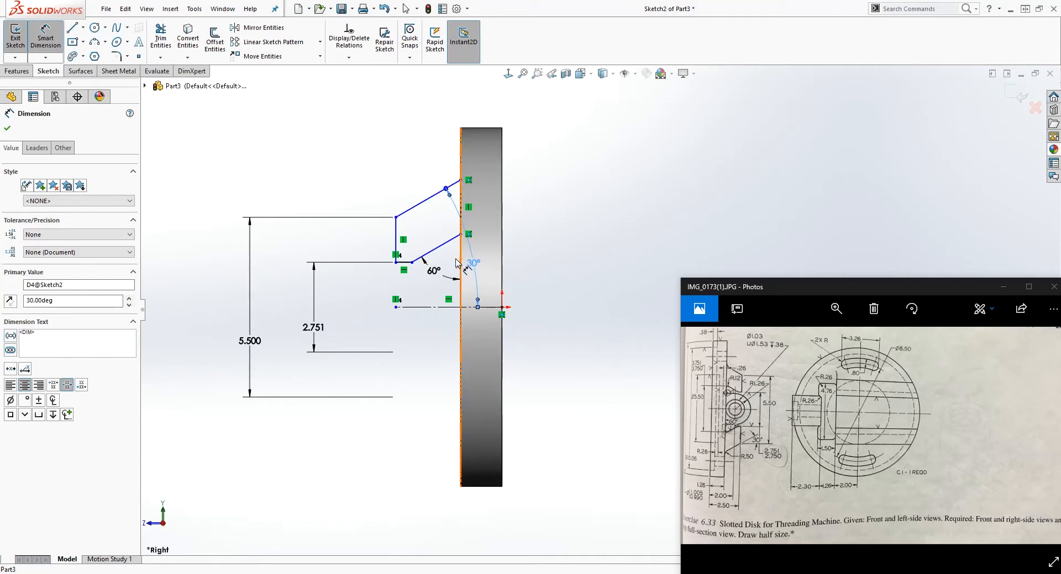
key("Escape")
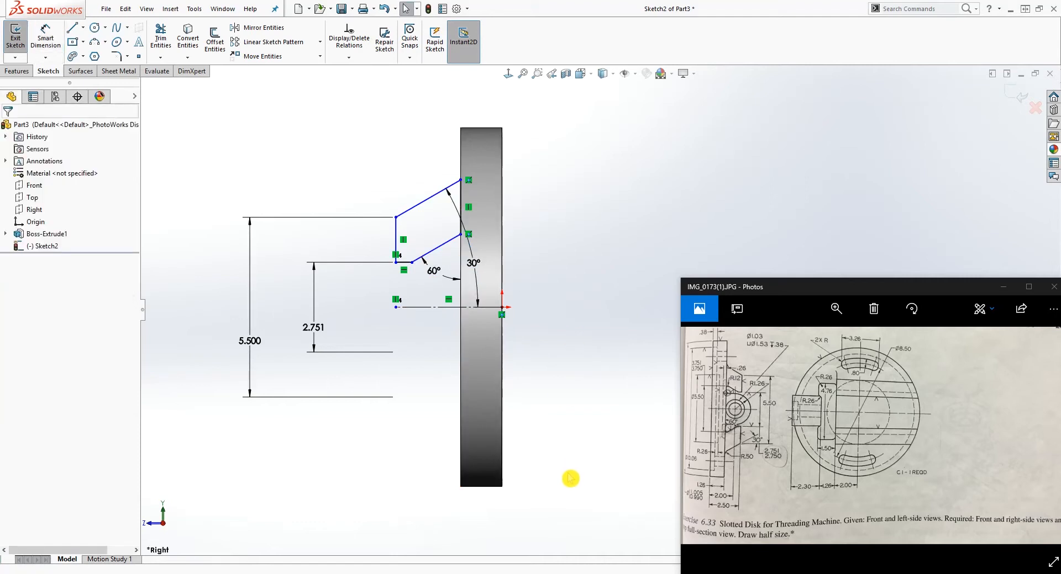
Step: Dimension the lower slanted line's end on the disk face from the construction line as a doubled distance of 3.751 in
right_click_drag(568, 467, 566, 306)
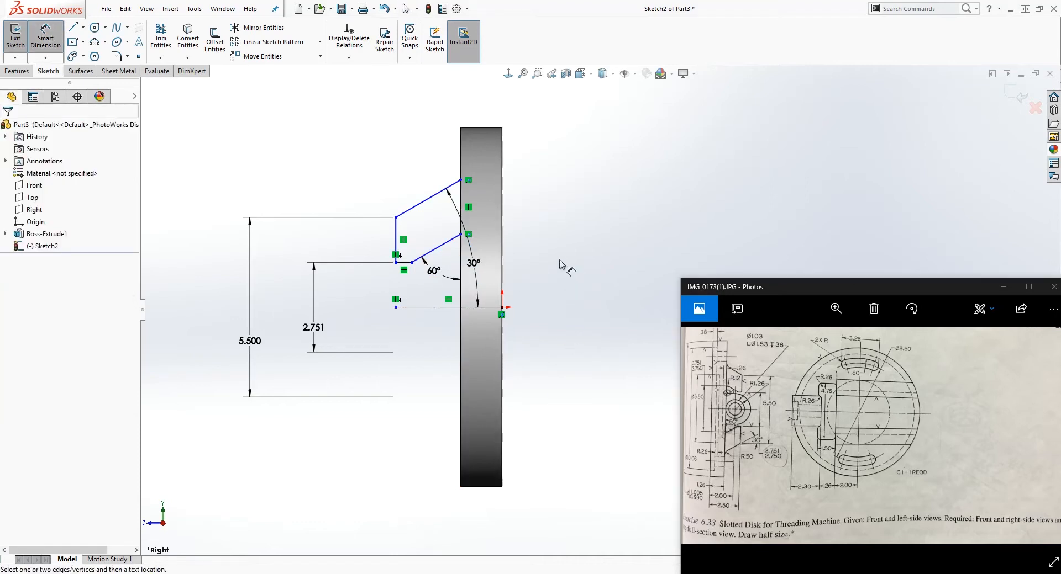
left_click(461, 235)
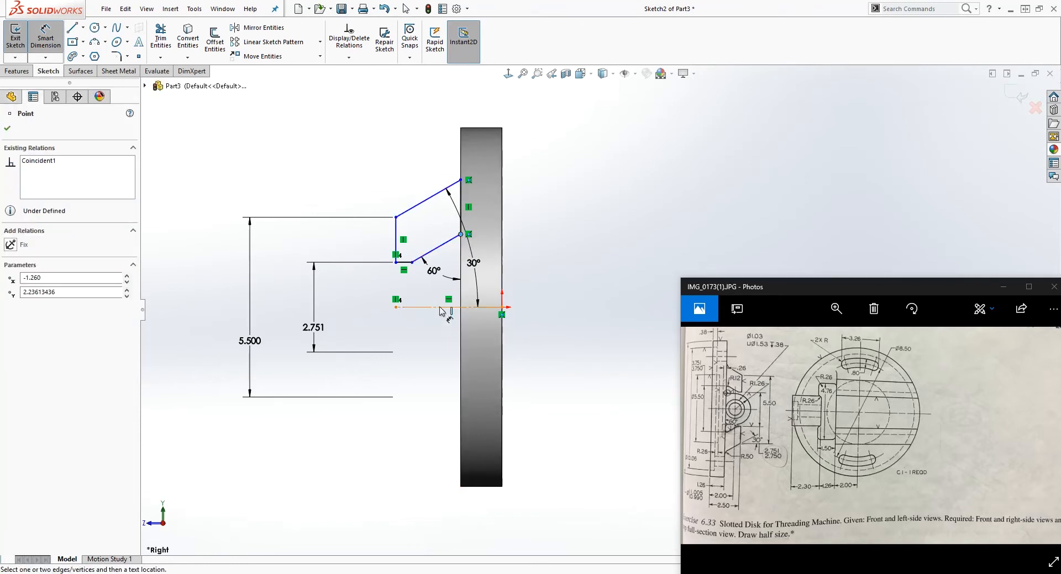
left_click(439, 308)
left_click(288, 342)
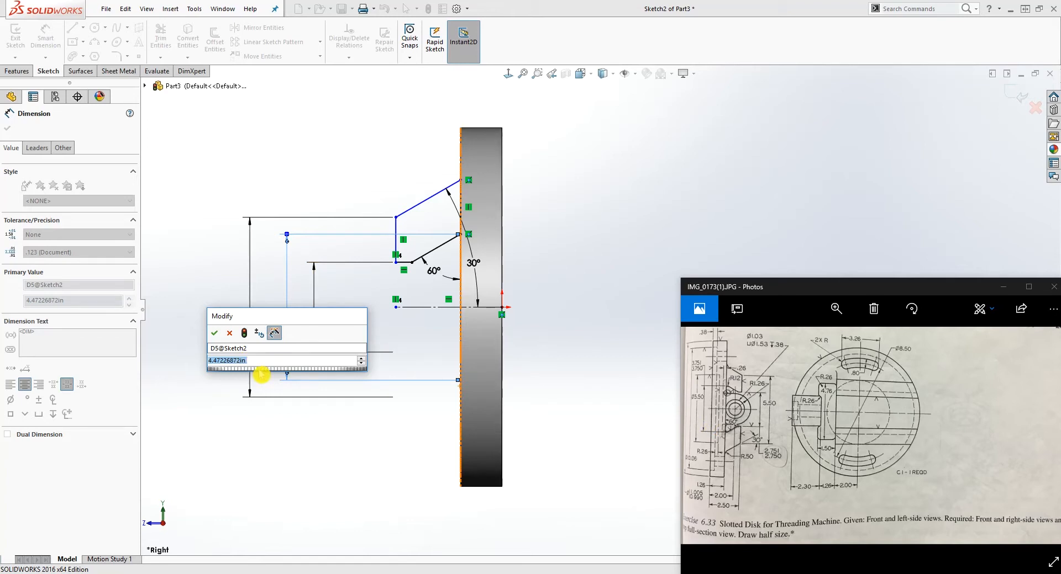
type("3.751")
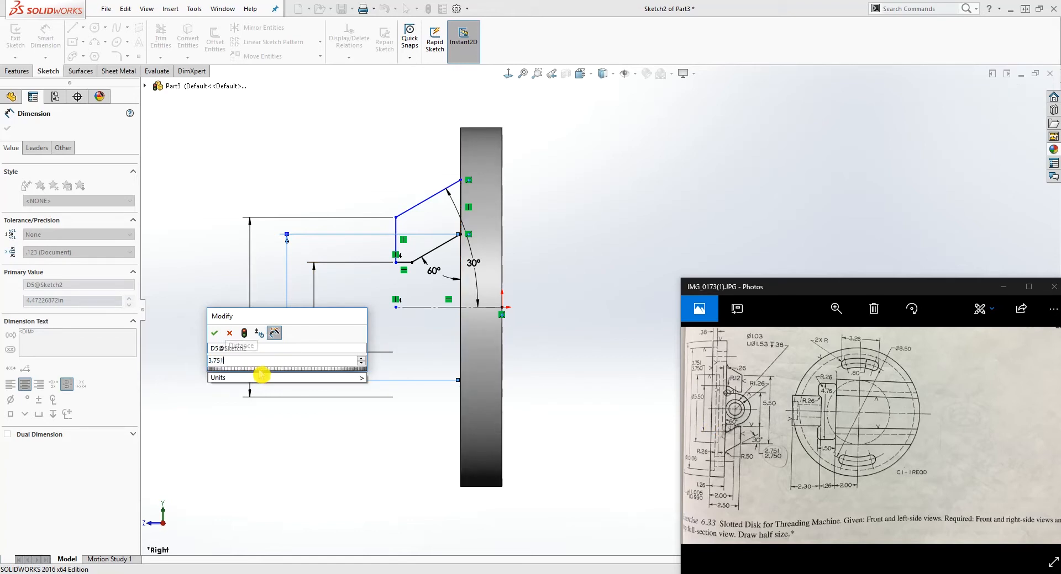
key("Return")
key("Escape")
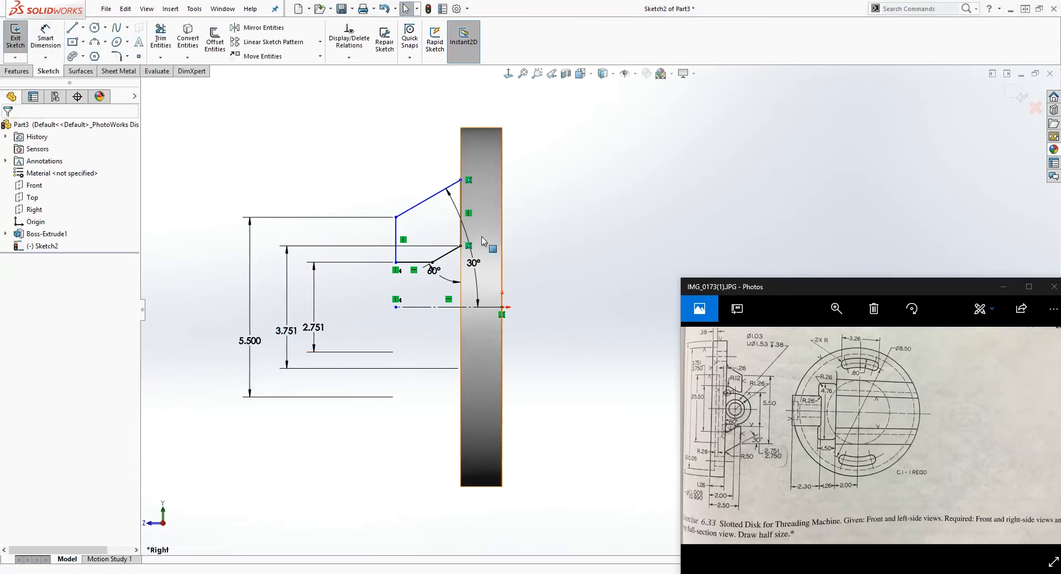
Step: Pull the profile's upper outer corner toward the disk and dimension it 2.5 in from the disk's back face
left_click_drag(396, 218, 412, 237)
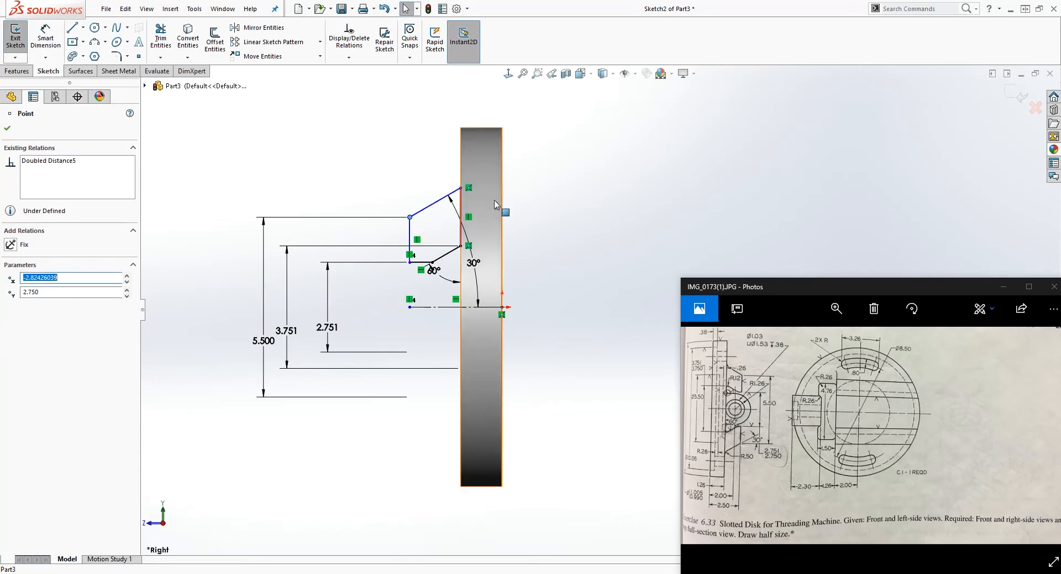
left_click(553, 207)
right_click_drag(571, 269, 539, 124)
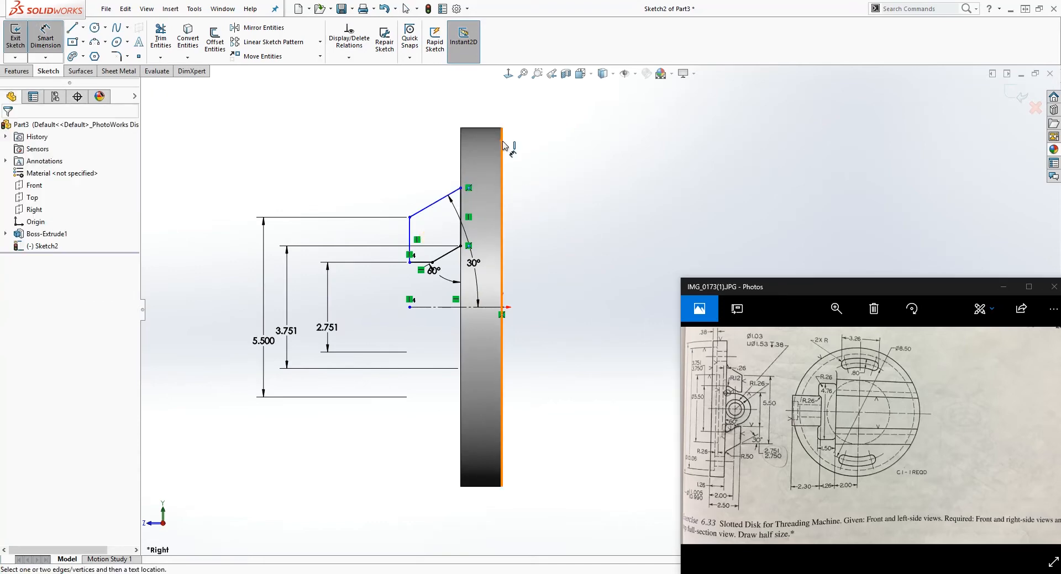
left_click(502, 142)
left_click(410, 215)
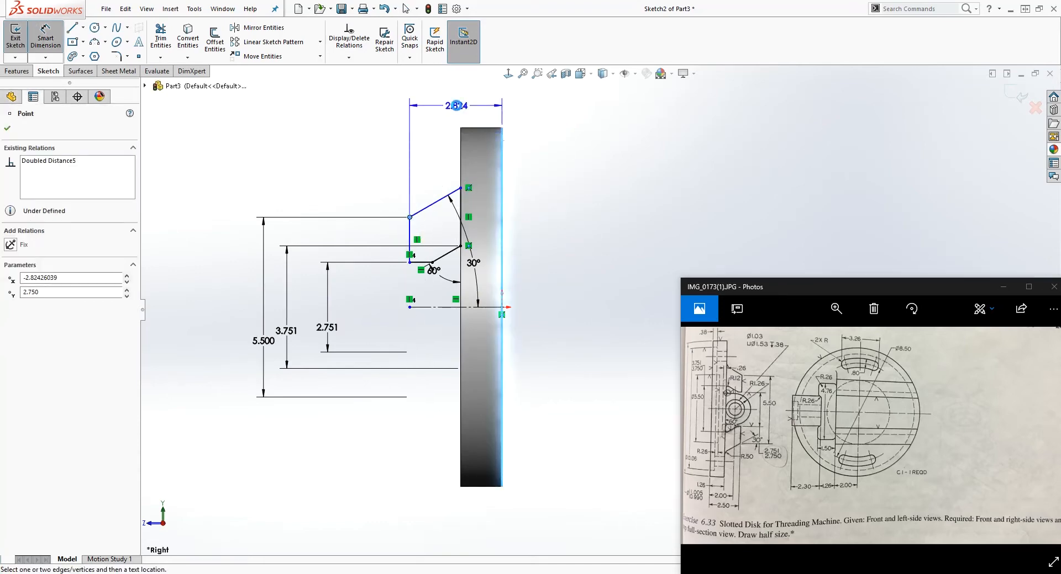
left_click(459, 111)
type("2.5")
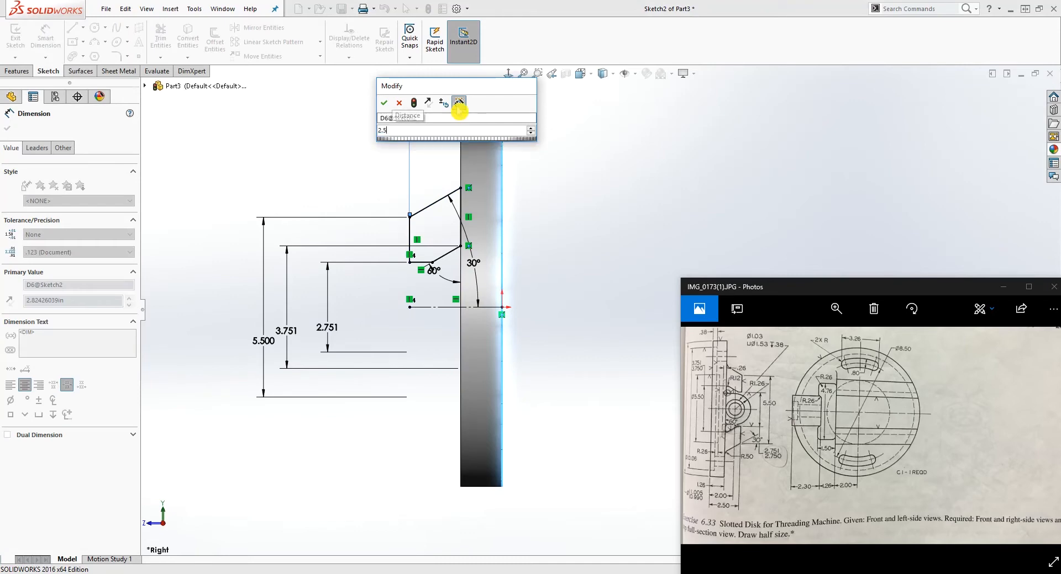
key("Return")
key("Escape")
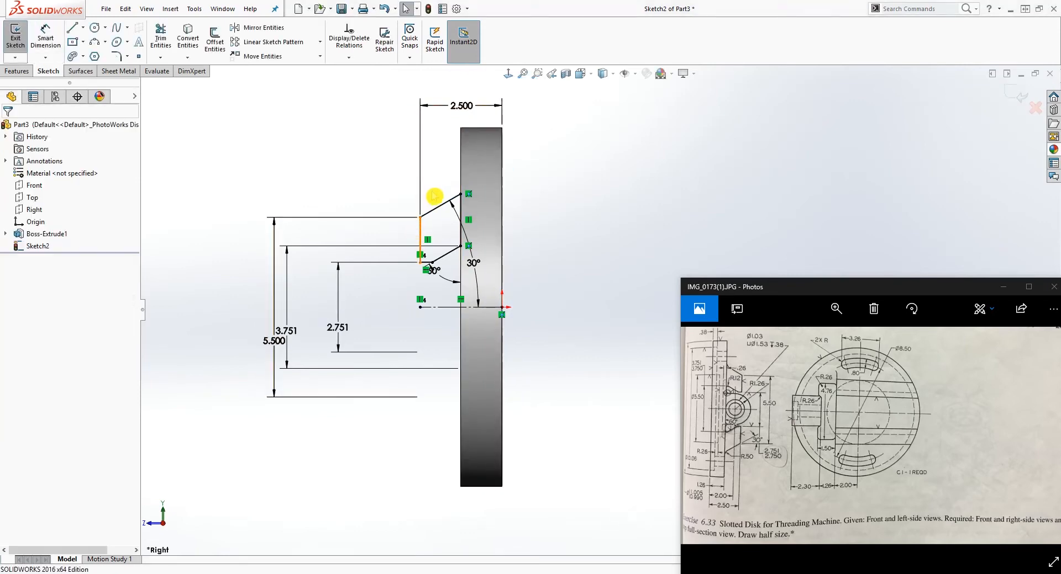
Step: Space out the profile's vertical dimensions so their labels do not crowd each other
scroll(481, 268, "down", 2)
left_click(481, 270)
left_click_drag(306, 346, 337, 348)
left_click_drag(245, 351, 282, 351)
left_click(532, 281)
middle_click_drag(532, 282, 590, 277)
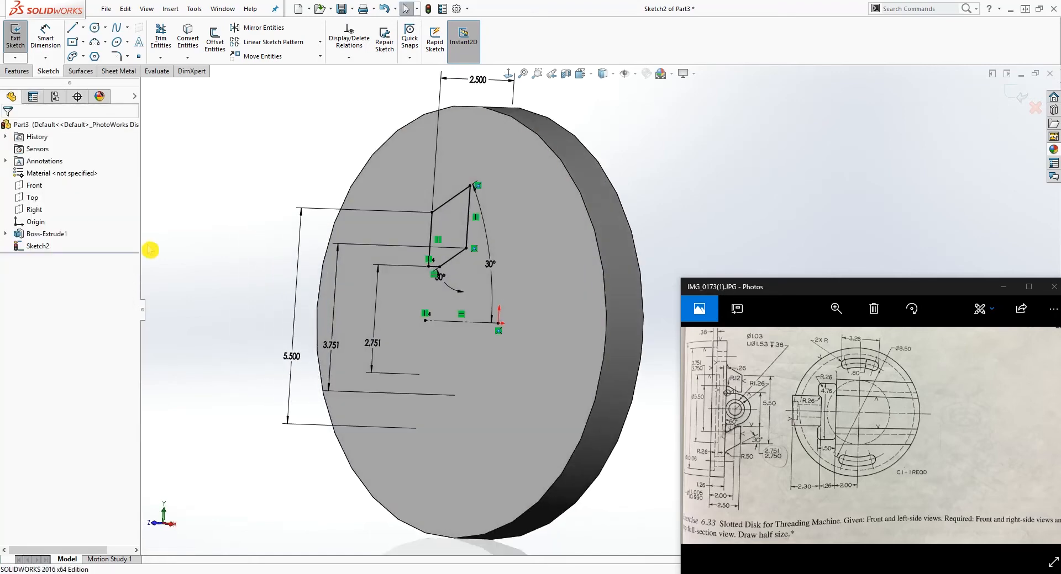
Step: Extrude the raised profile as a boss, with Through All as the first direction's end condition
left_click(16, 70)
left_click(20, 38)
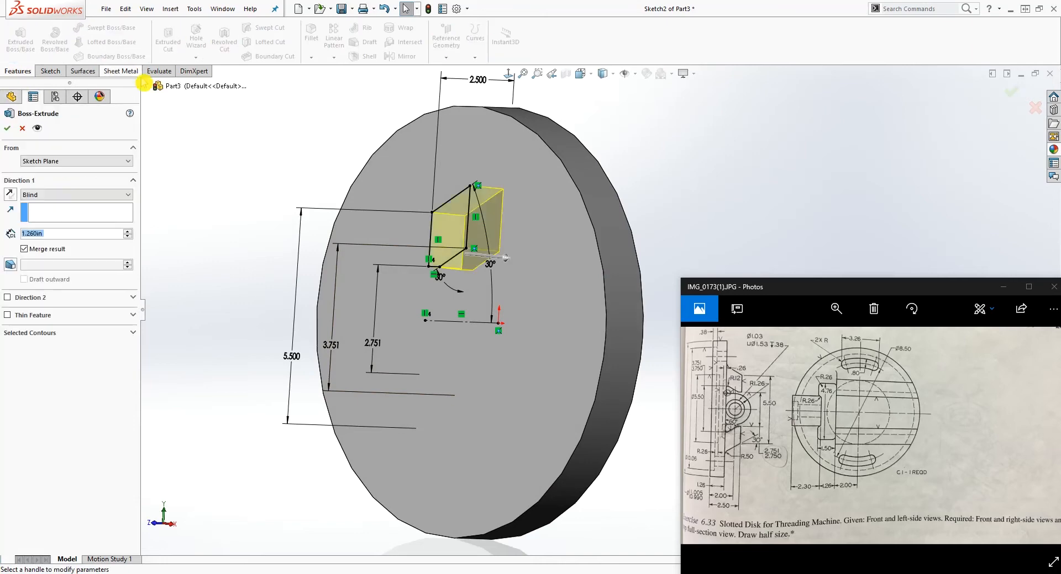
mouse_move(208, 158)
middle_mouse_down()
mouse_move(303, 230)
mouse_move(218, 172)
middle_mouse_up()
left_click(88, 195)
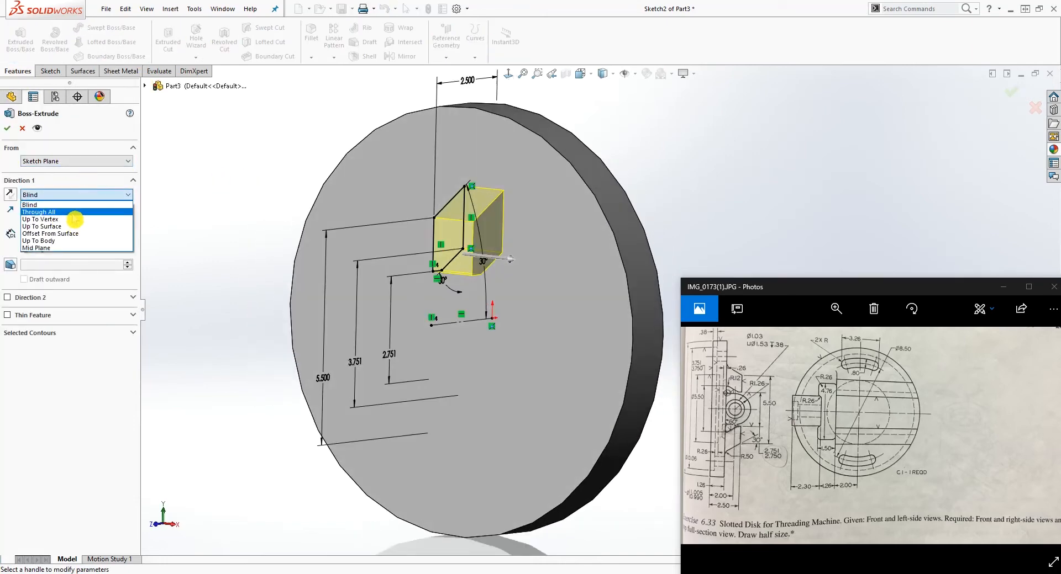
left_click(78, 216)
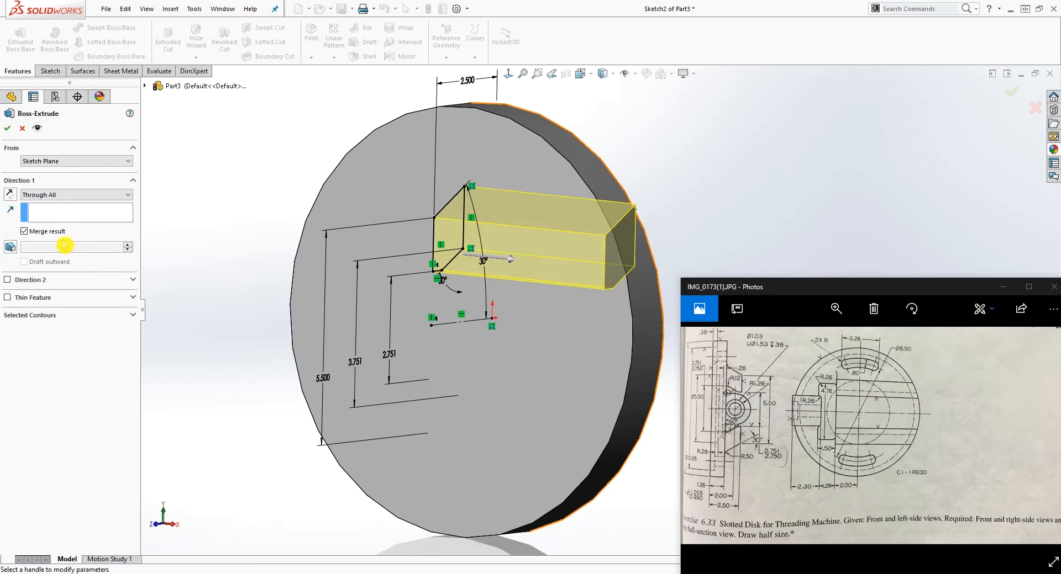
Step: Add a second direction to the boss extrusion as Blind with a 2 in depth and finish the feature
left_click(7, 280)
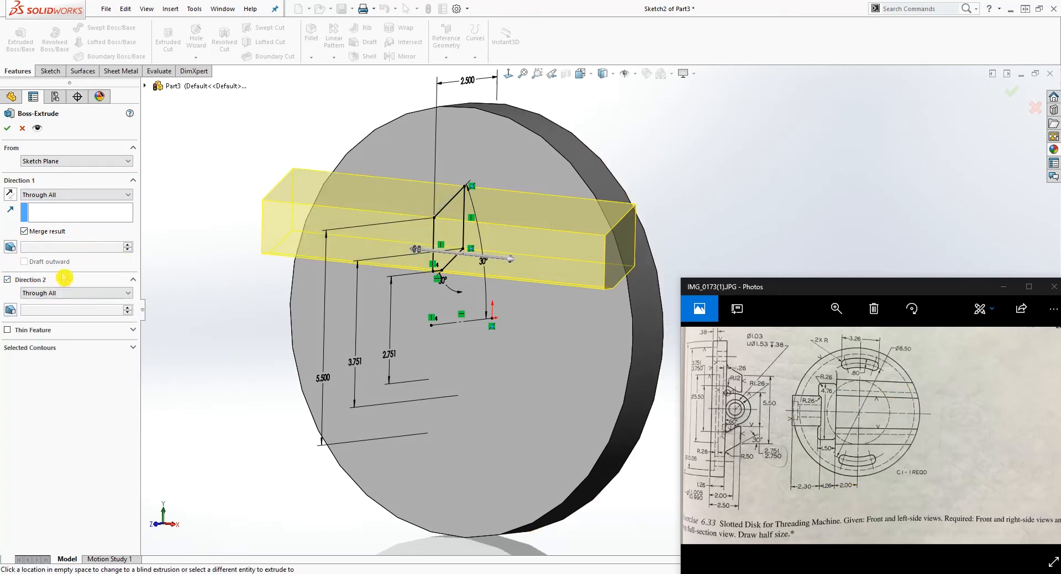
left_click(55, 294)
left_click(49, 303)
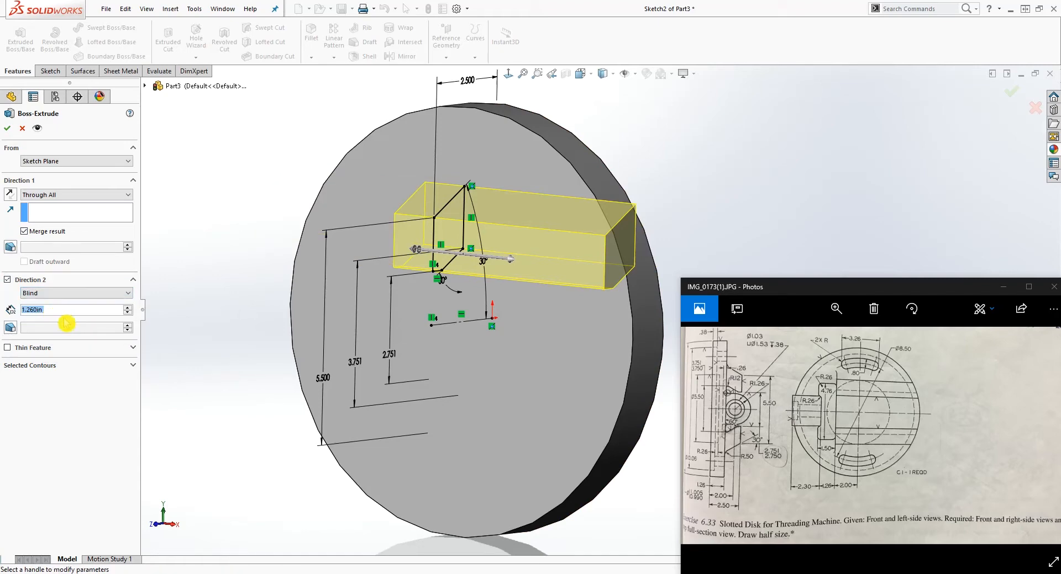
type("2")
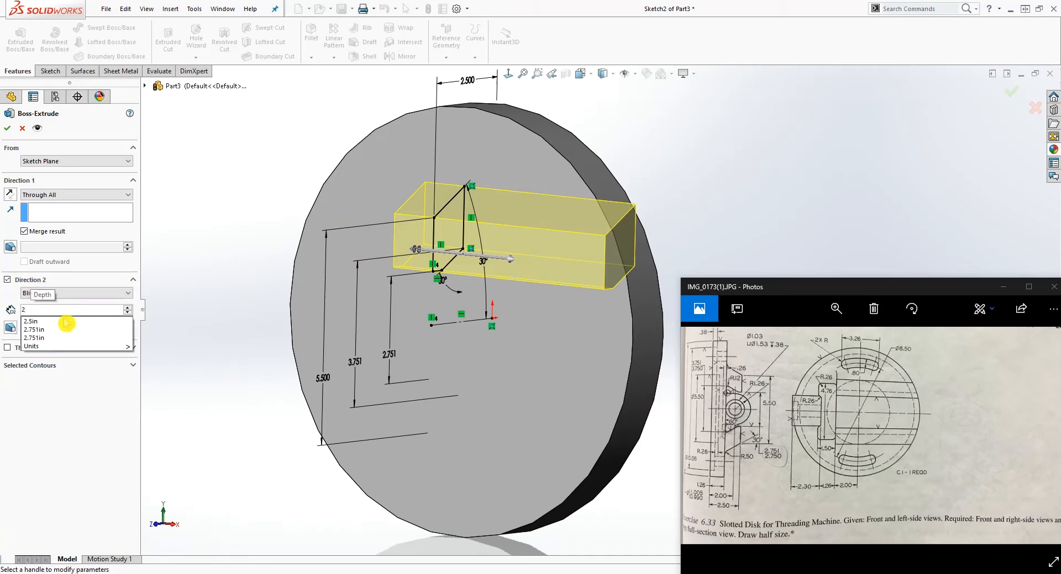
key("Return")
middle_click_drag(672, 166, 724, 157)
mouse_move(756, 214)
middle_mouse_down()
mouse_move(770, 166)
mouse_move(789, 237)
middle_mouse_up()
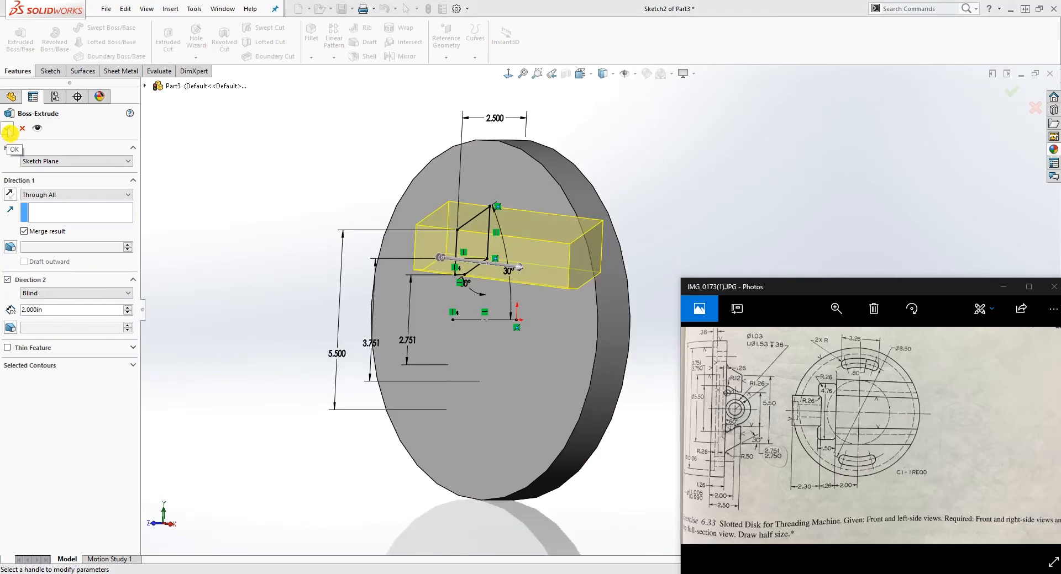
left_click(10, 131)
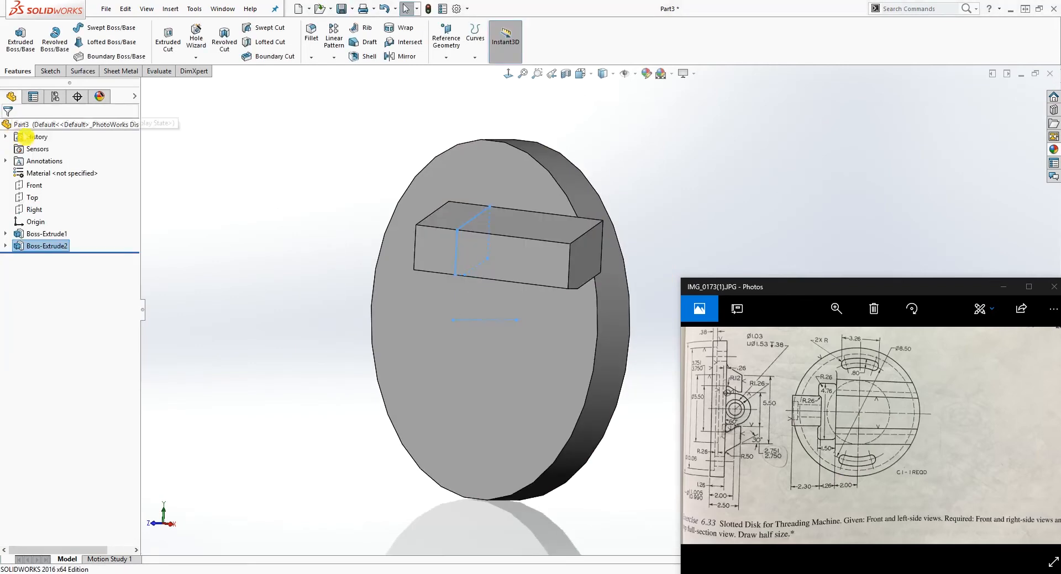
Step: Inspect the extruded bar on the disk from several viewing angles
middle_click_drag(280, 275, 345, 239)
key("Escape")
scroll(530, 353, "up", 3)
scroll(615, 238, "down", 2)
middle_click_drag(615, 237, 648, 191)
scroll(641, 288, "up", 2)
middle_click_drag(603, 362, 560, 465)
scroll(623, 321, "down", 1)
scroll(627, 310, "up", 1)
scroll(633, 305, "down", 1)
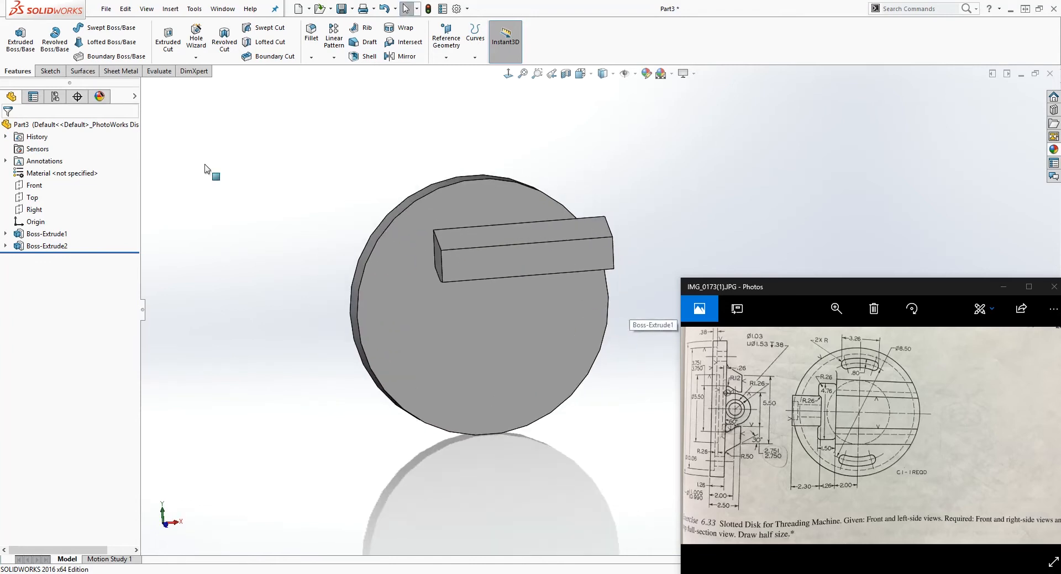
Step: Mirror the extruded bar about the Top plane
left_click(400, 57)
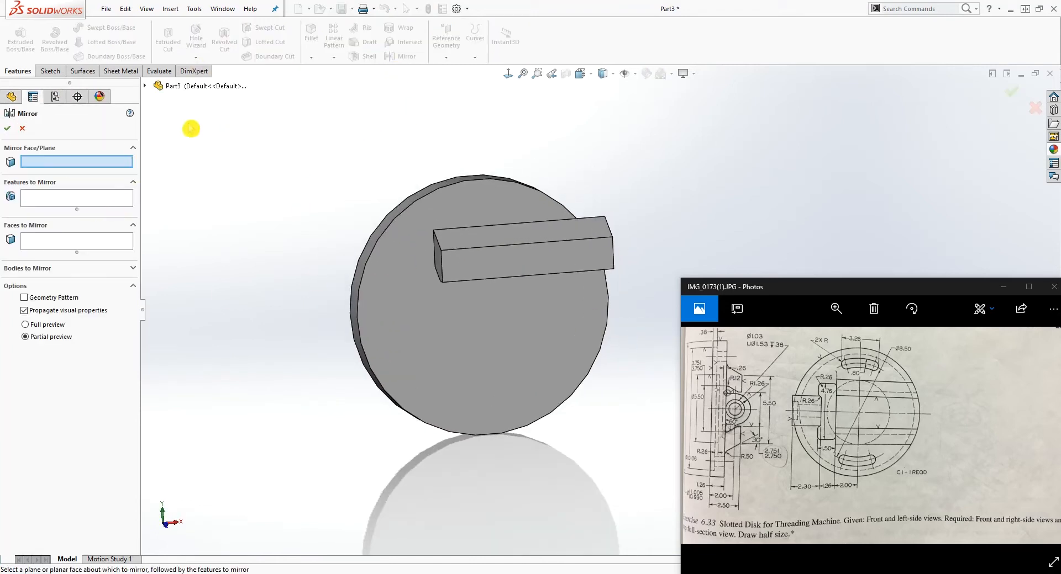
left_click(146, 87)
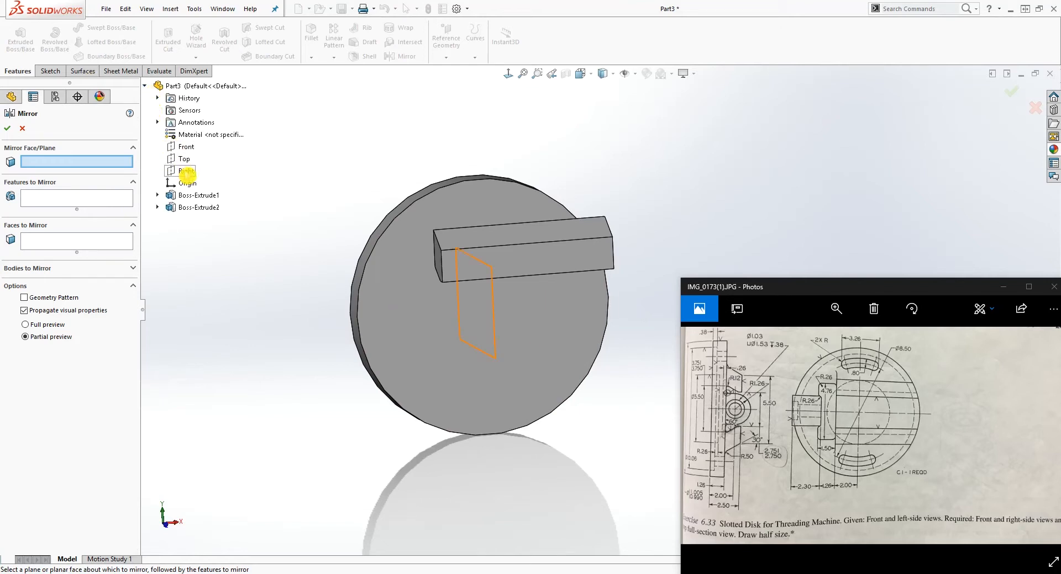
left_click(184, 160)
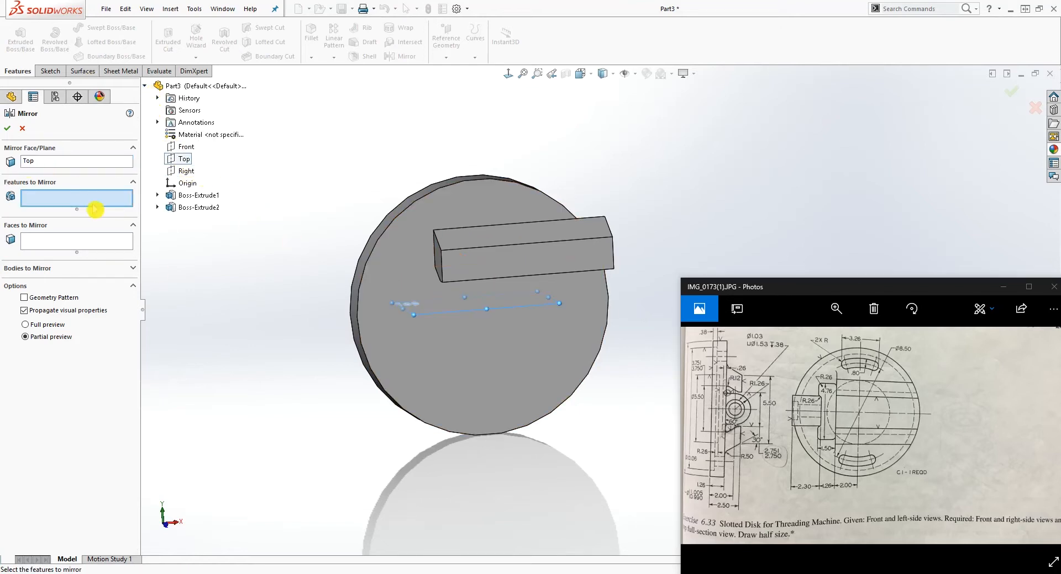
left_click(483, 233)
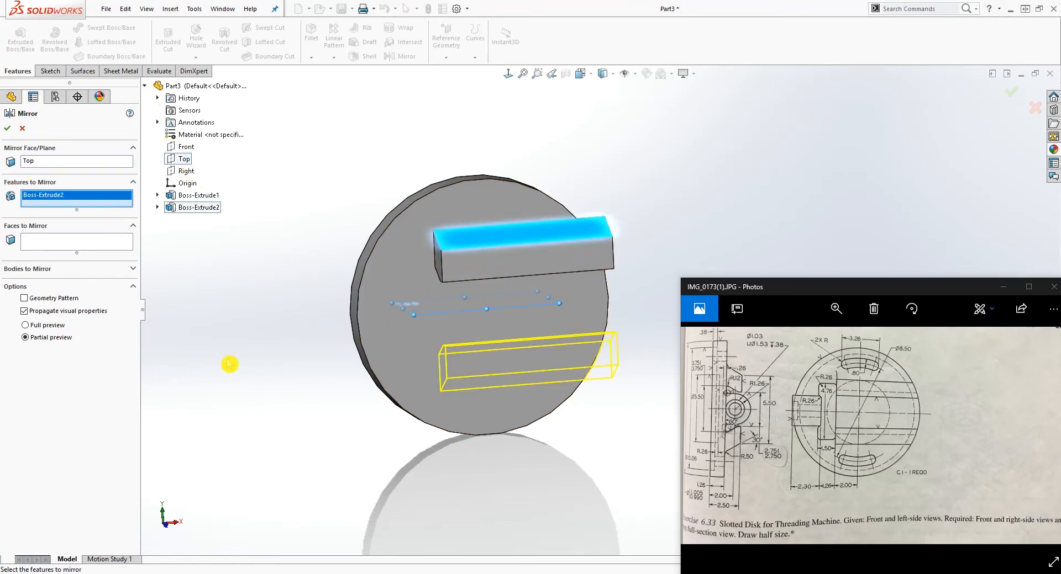
left_click(7, 130)
Step: Start a sketch on the disk's front face and draw a circle centered on the origin, slightly smaller than the disk
middle_click_drag(570, 387, 525, 293)
left_click(525, 292)
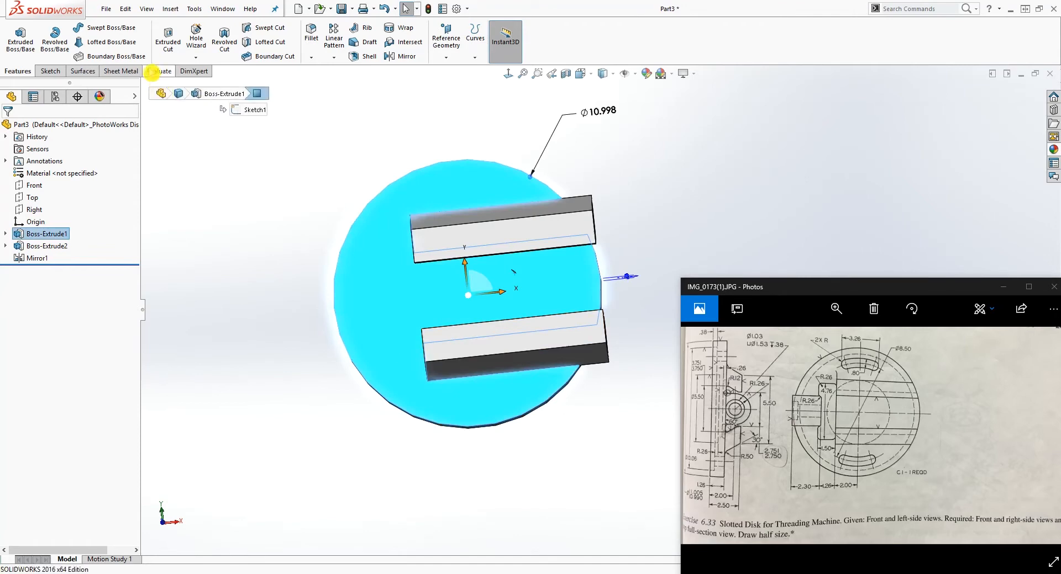
left_click(80, 71)
left_click(48, 71)
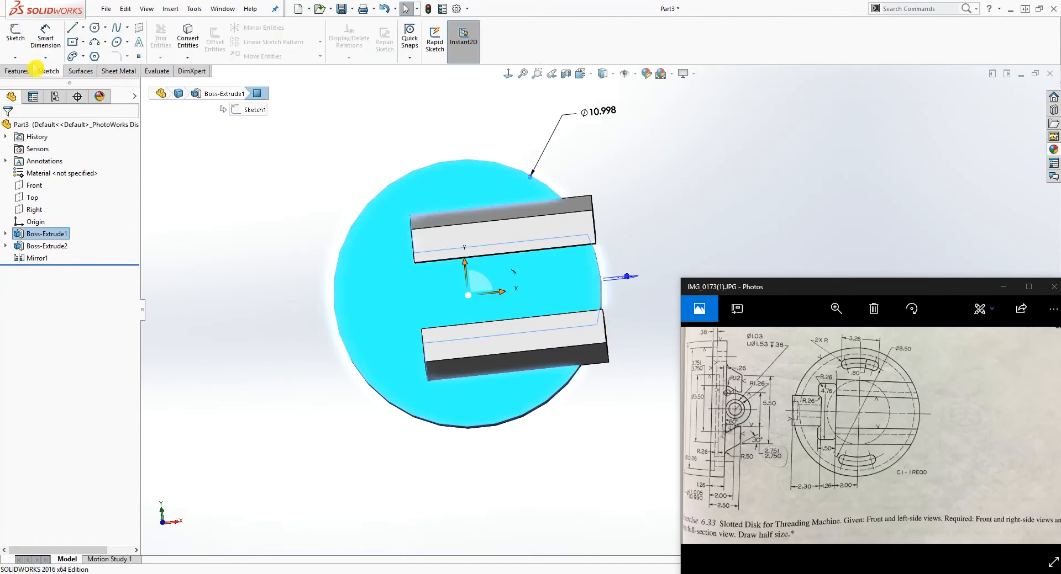
left_click(23, 36)
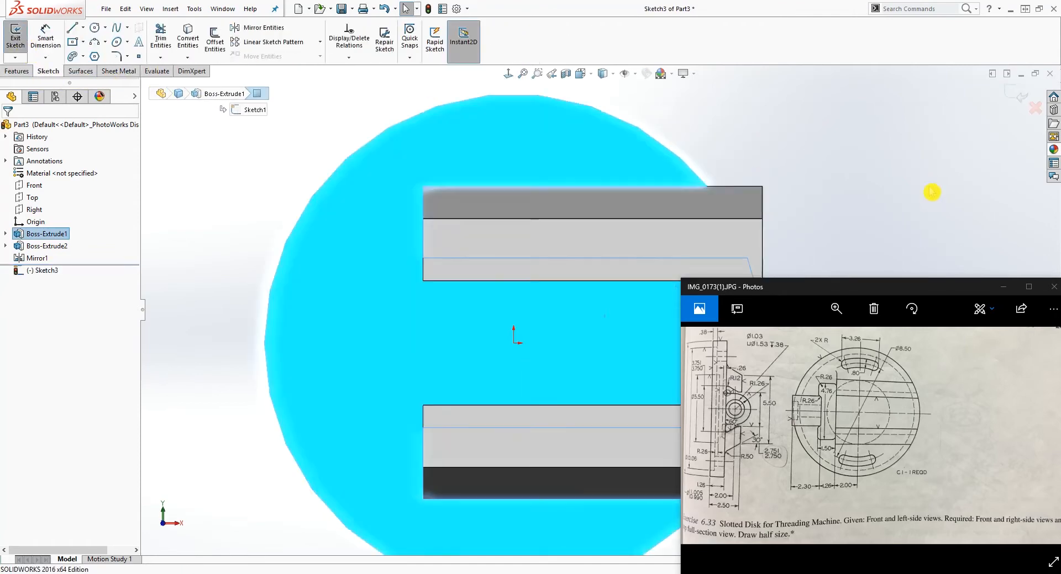
scroll(640, 377, "down", 2)
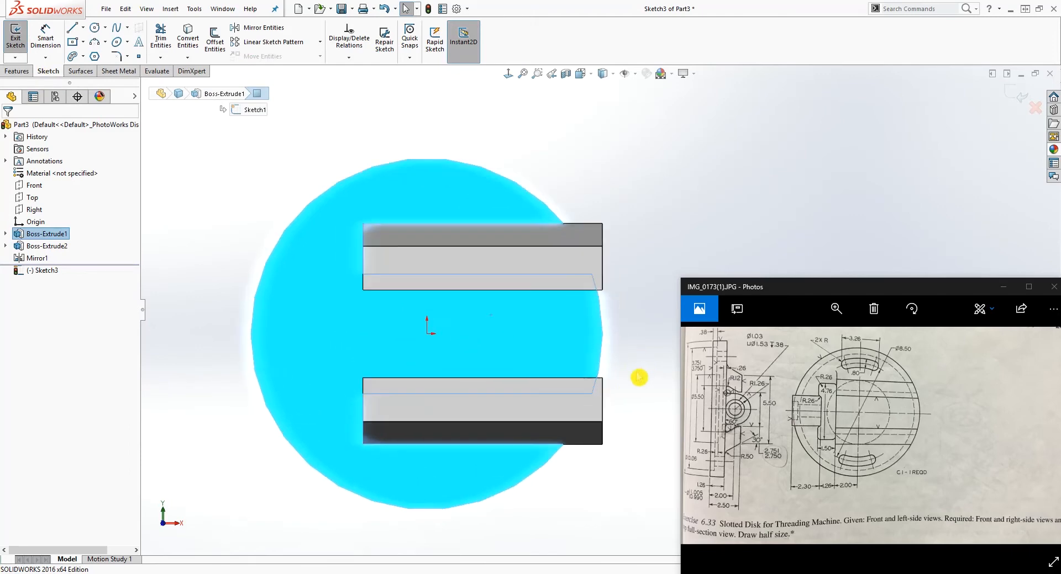
left_click(95, 27)
mouse_move(427, 335)
left_mouse_down()
mouse_move(545, 267)
mouse_move(549, 211)
mouse_move(541, 218)
left_mouse_up()
key("Escape")
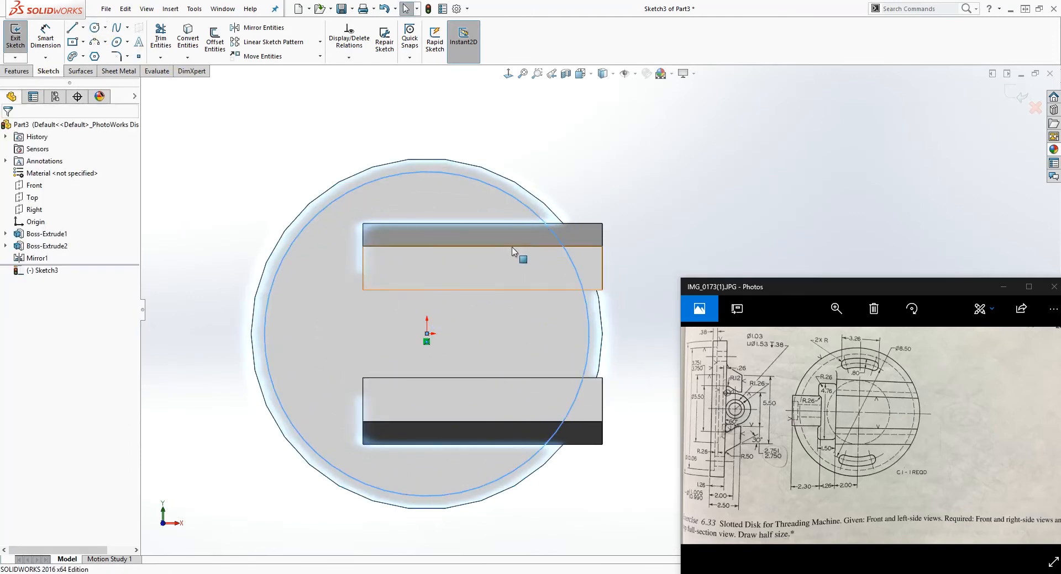
Step: Make the sketched circle coradial with the disk's outer edge
left_click(532, 221)
left_click(531, 201, "ctrl")
left_click(34, 332)
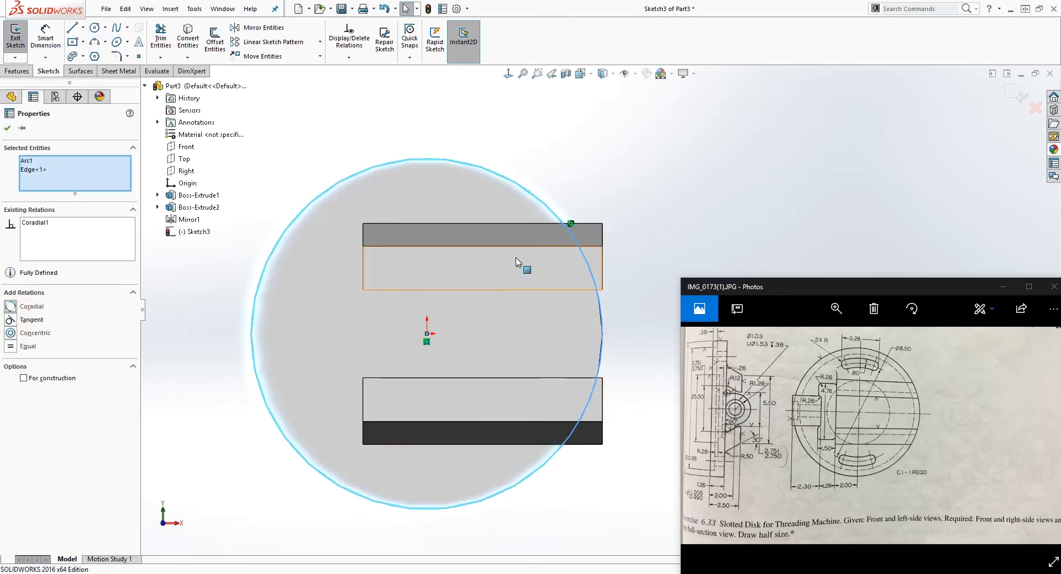
key("Escape")
Step: Cut away the bar ends overhanging the disk with a reversed 1.26 in blind extruded cut, flipped to remove material outside the circle
left_click(16, 71)
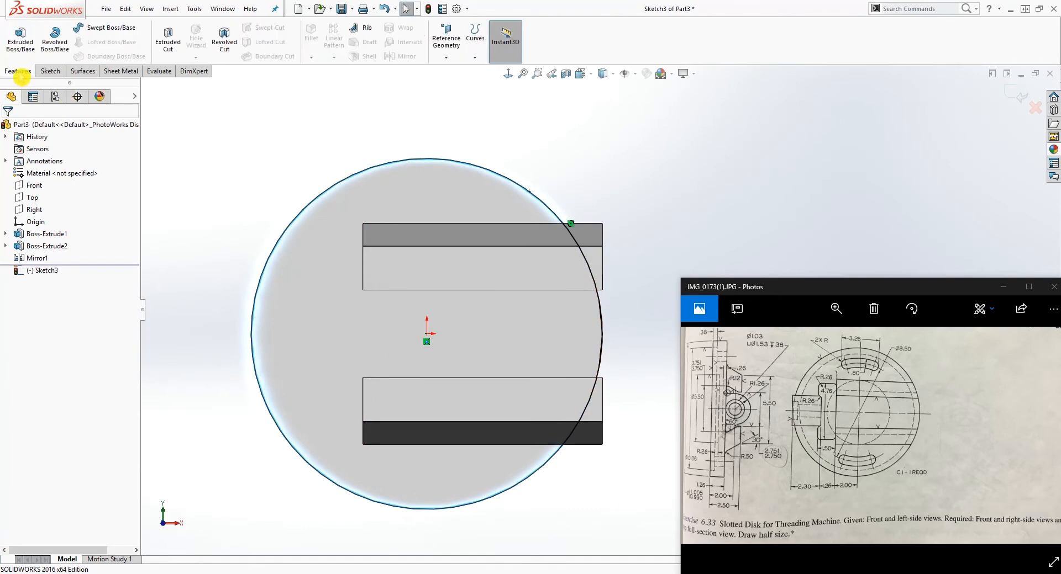
left_click(162, 41)
left_click(343, 441)
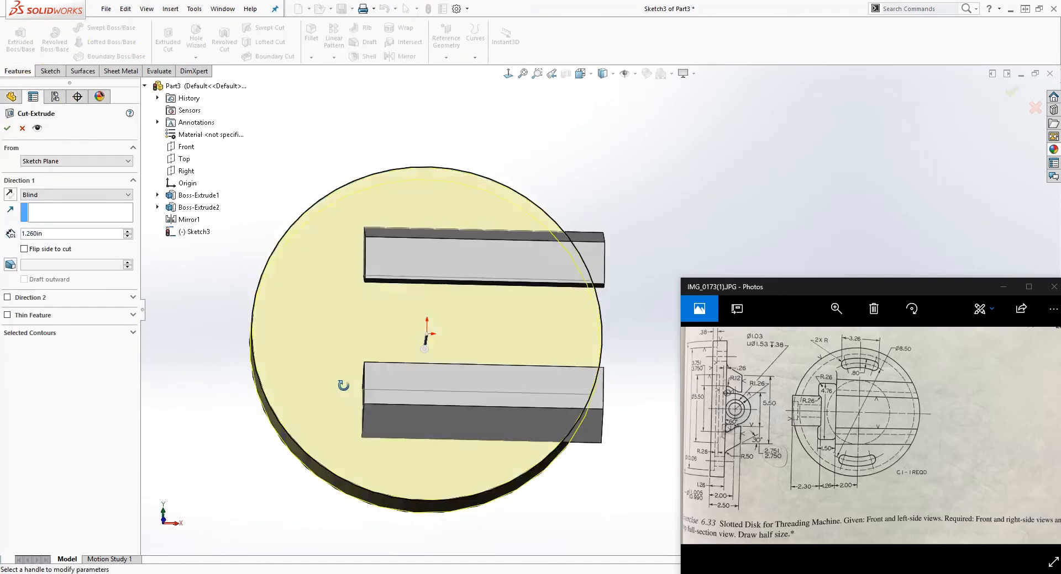
left_click(11, 195)
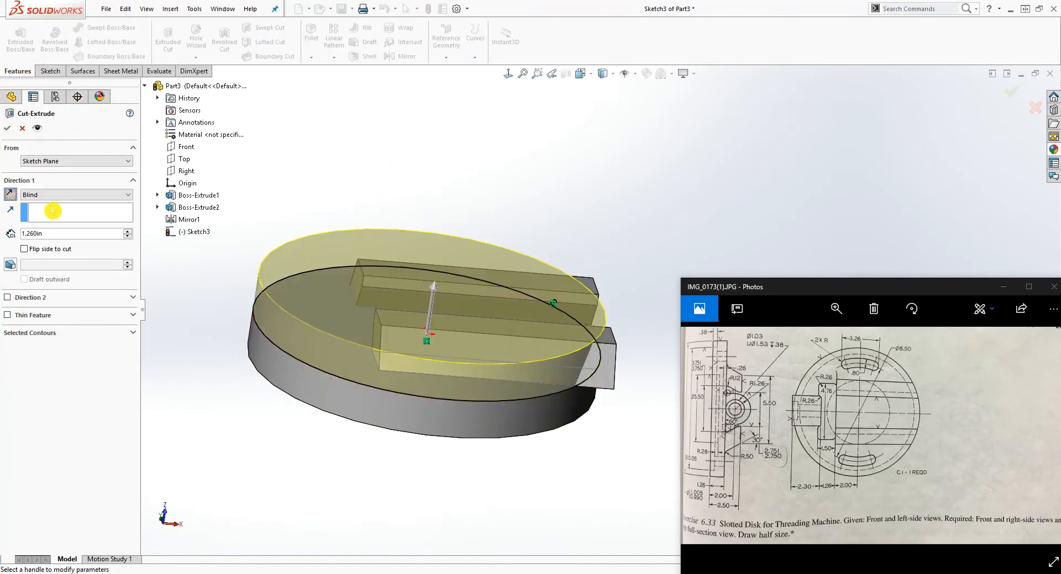
left_click(24, 249)
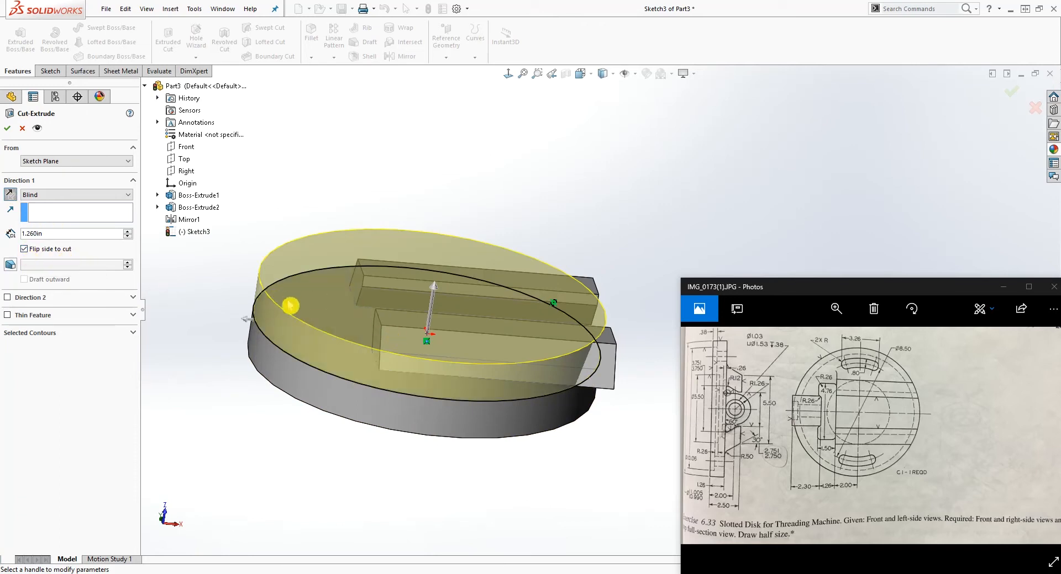
left_click(9, 133)
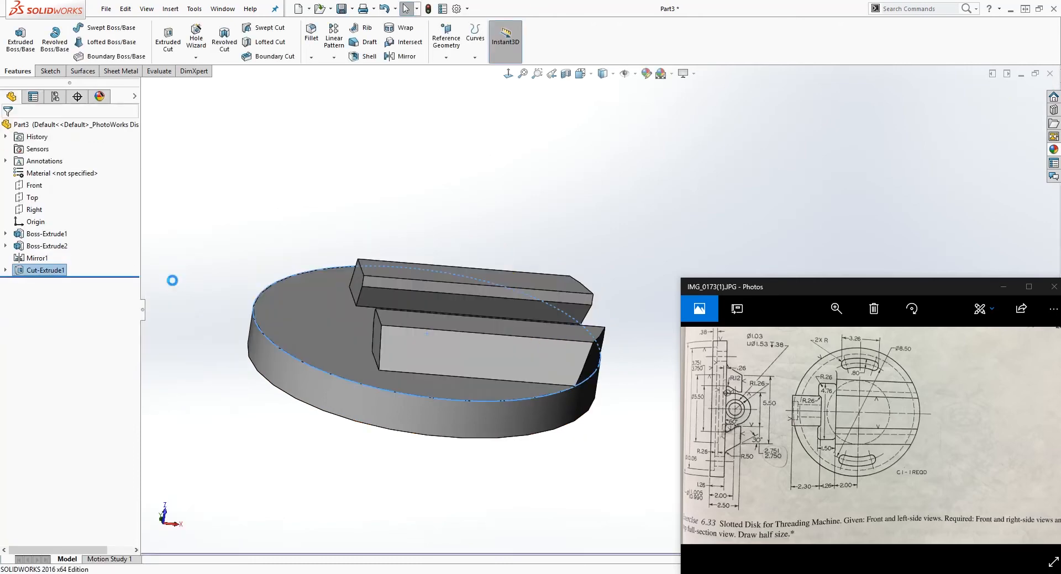
middle_click_drag(379, 332, 354, 490)
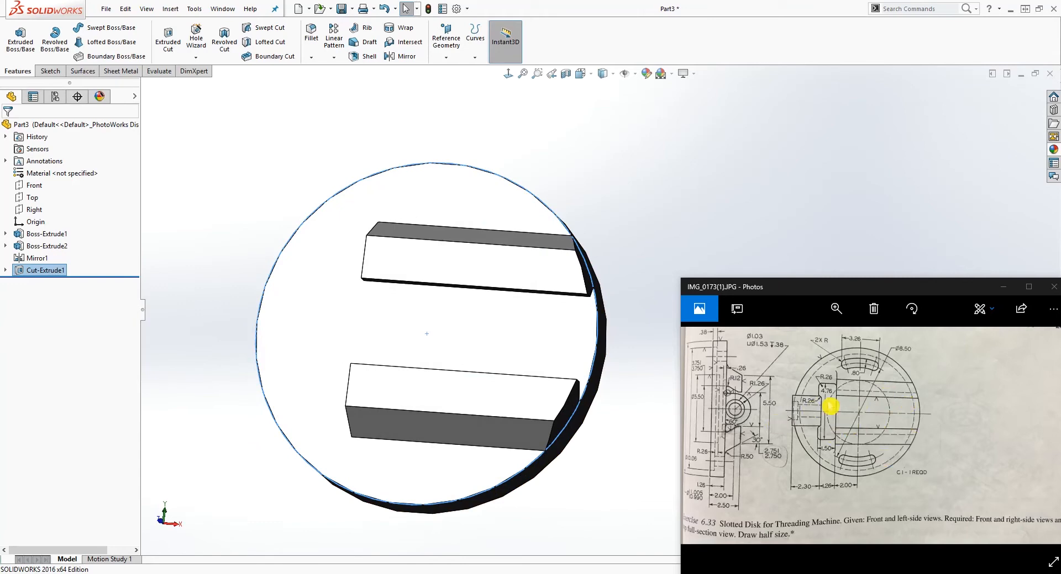
scroll(465, 240, "up", 1)
key("Escape")
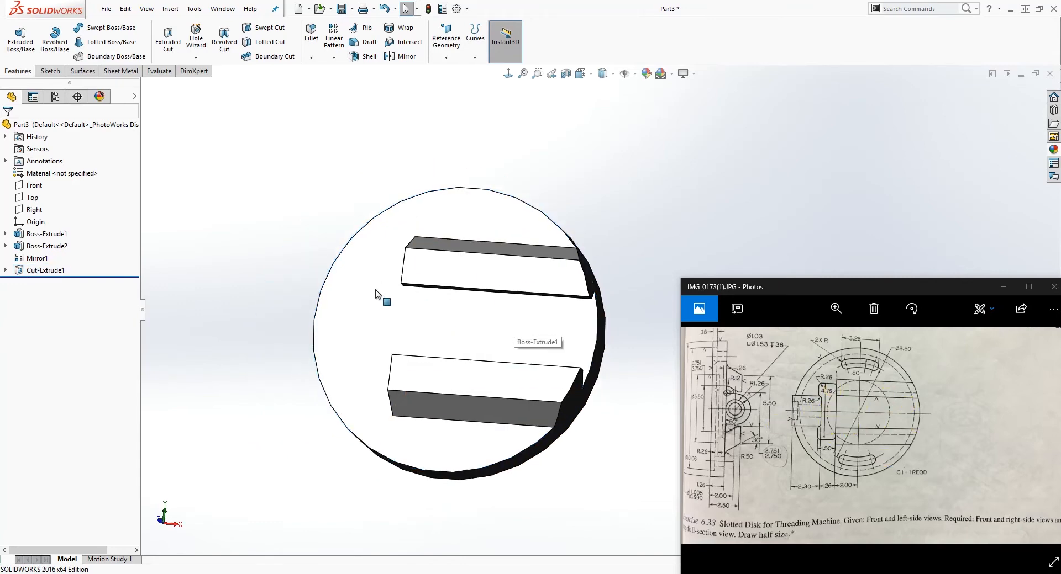
Step: Start a new sketch on the disk's front face and draw an upright center rectangle beside the bars' inner ends
left_click(362, 267)
left_click(51, 72)
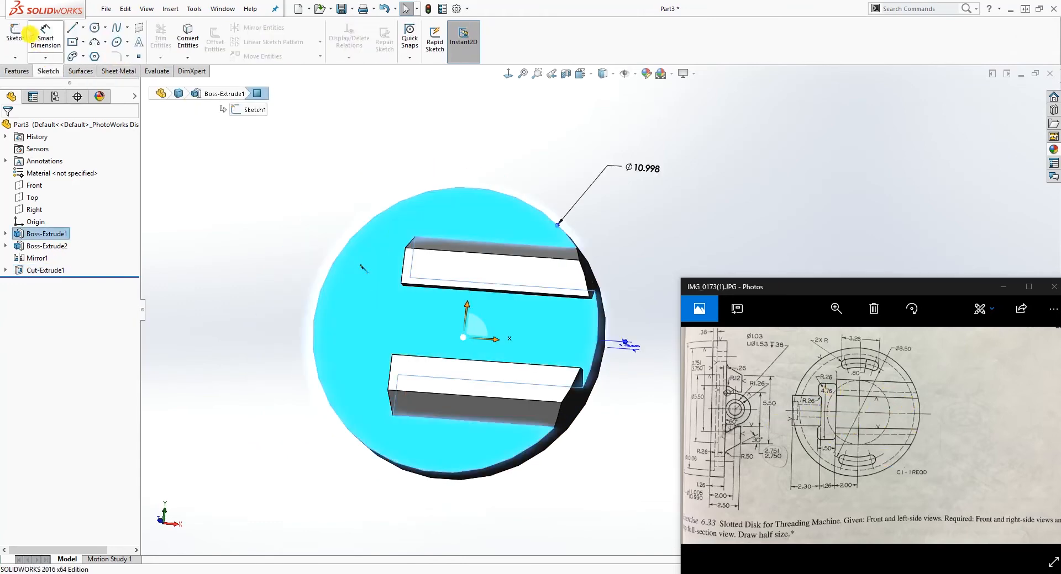
left_click(16, 39)
left_click(508, 73)
scroll(855, 224, "up", 3)
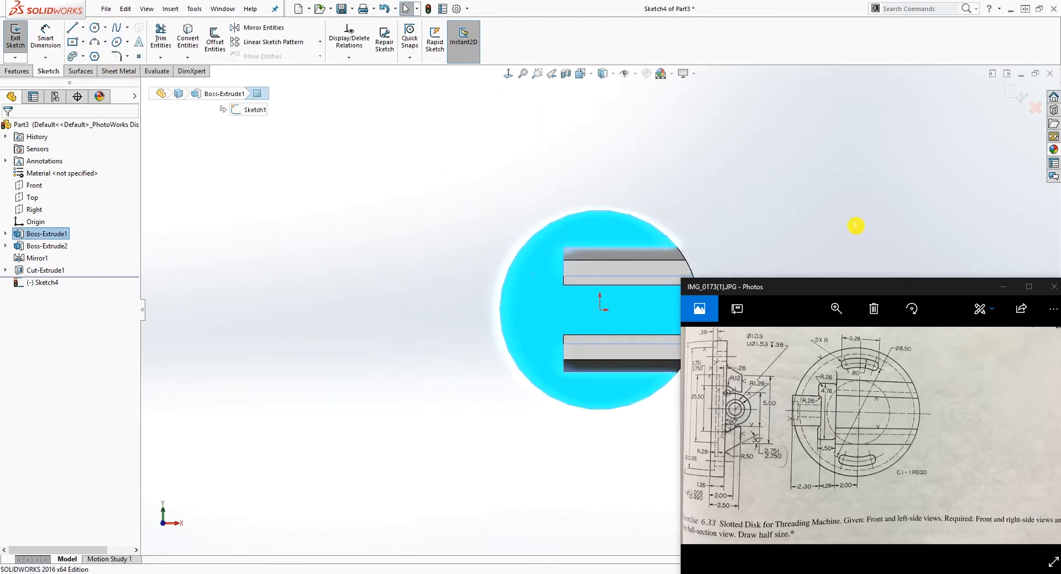
scroll(564, 464, "down", 4)
scroll(547, 365, "down", 2)
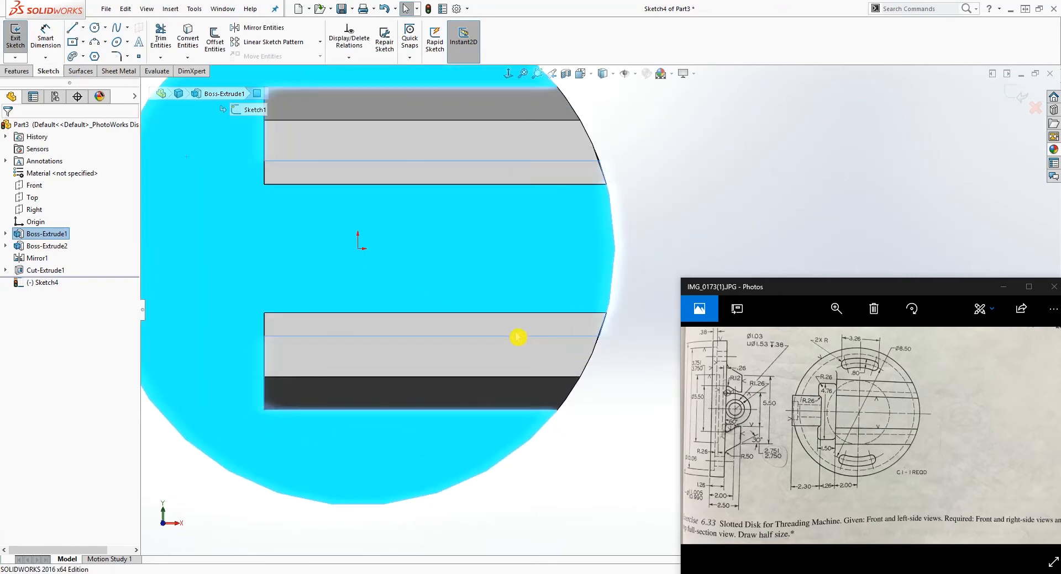
scroll(457, 260, "up", 2)
left_click(72, 42)
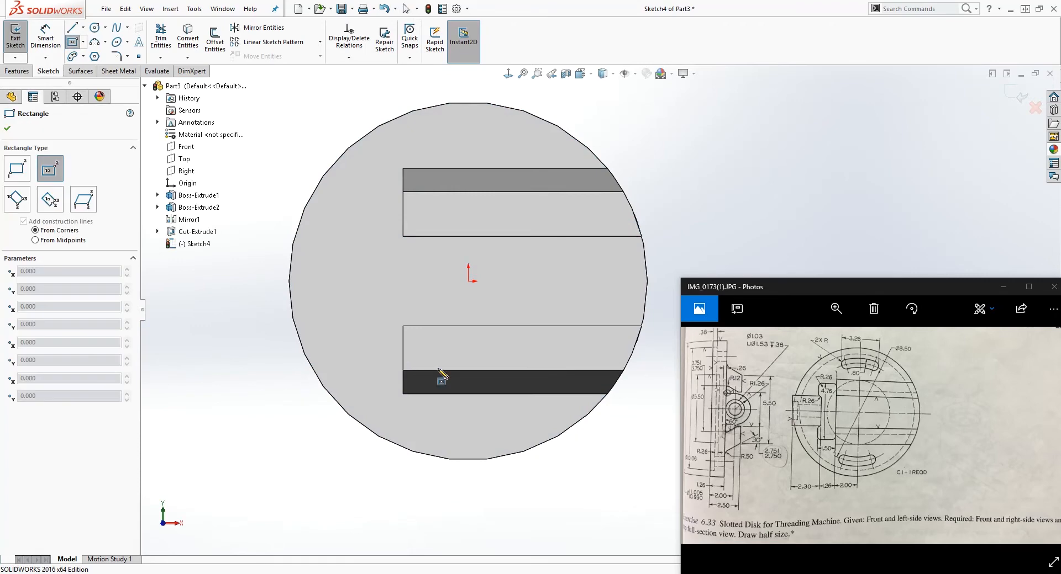
left_click_drag(367, 246, 388, 286)
key("Escape")
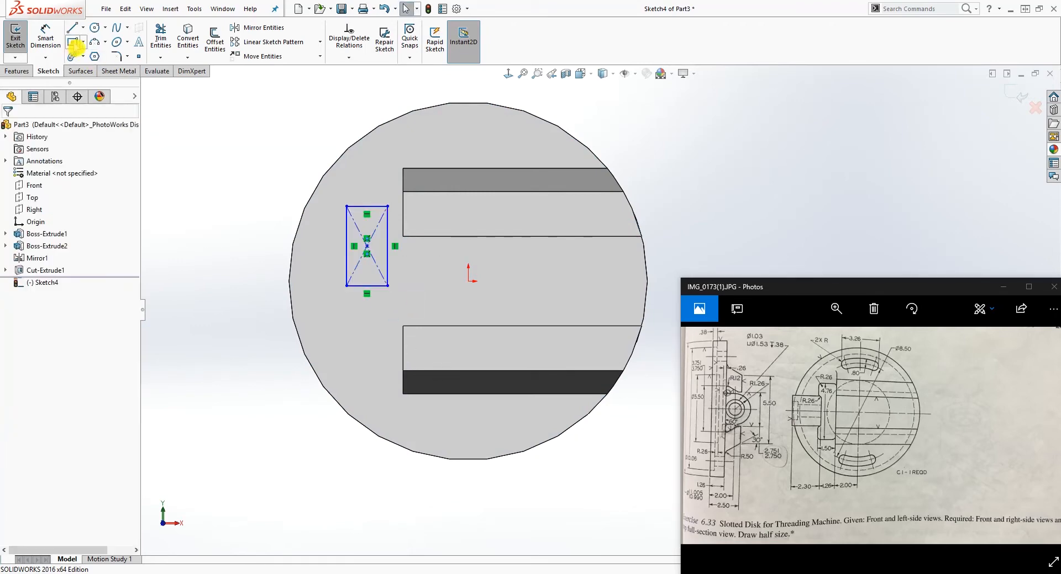
left_click(82, 42)
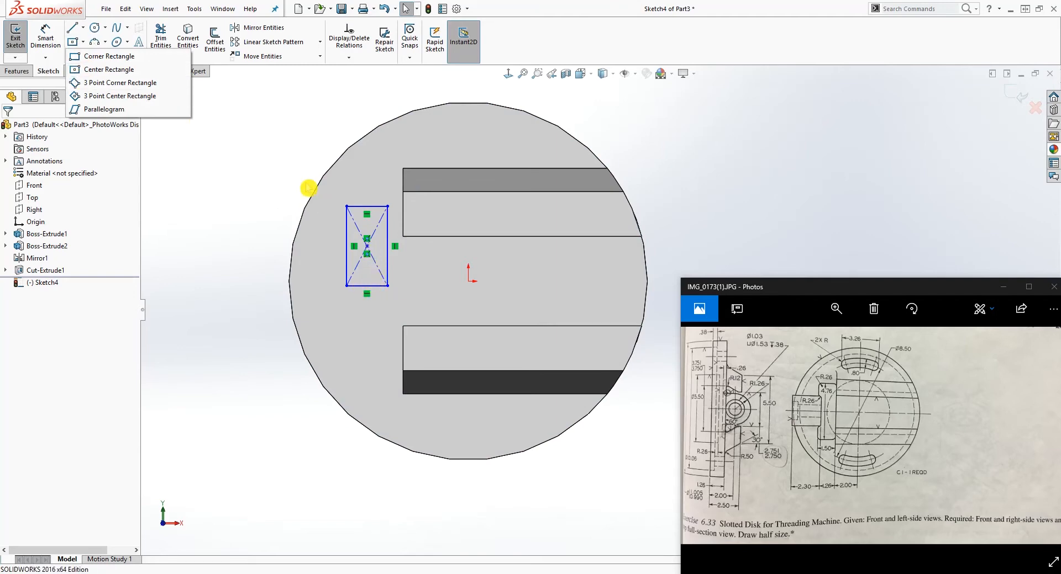
left_click(367, 246)
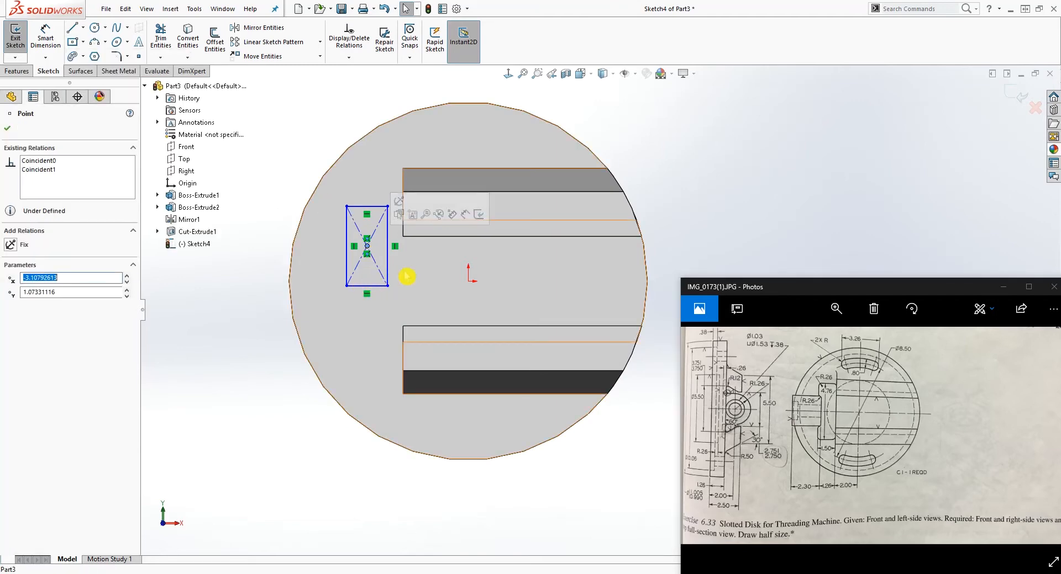
left_click(469, 282)
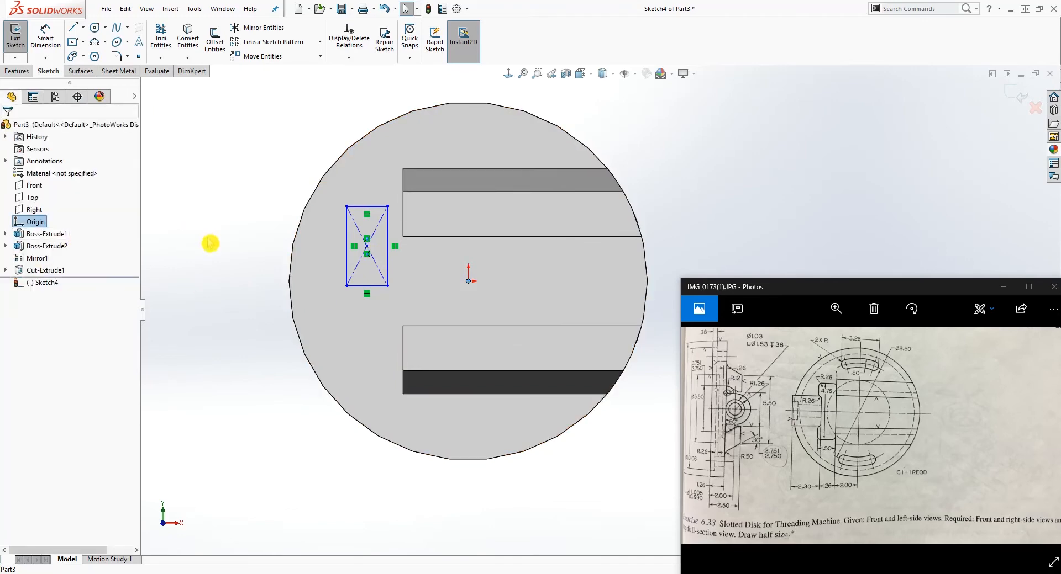
left_click(367, 246)
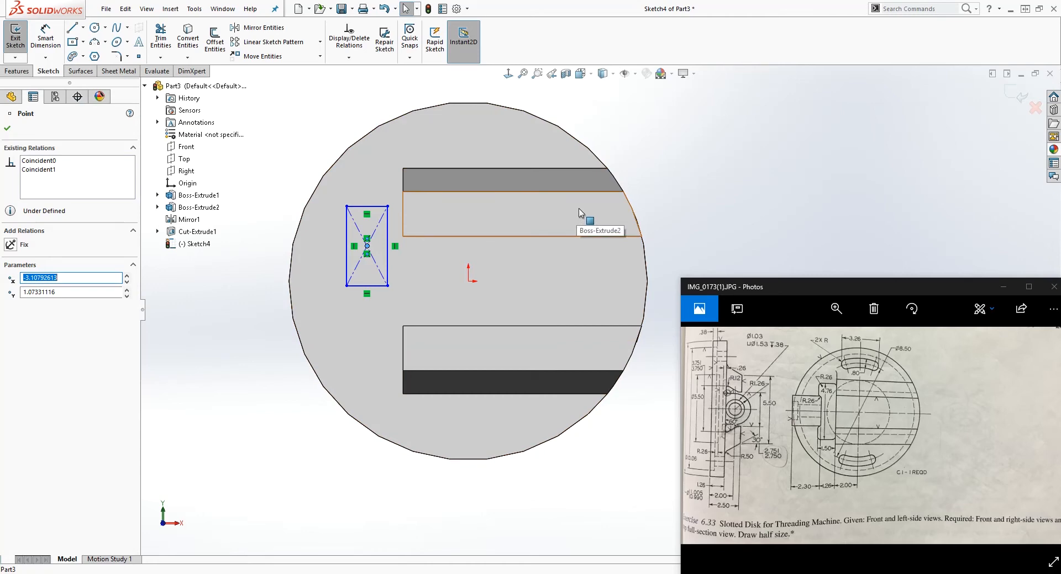
key("Escape")
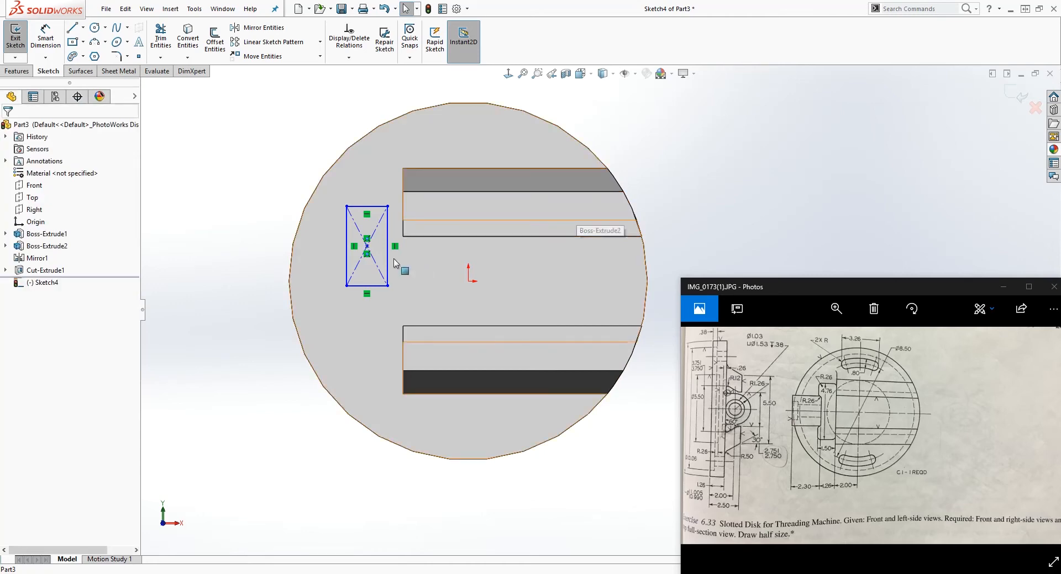
left_click(367, 246)
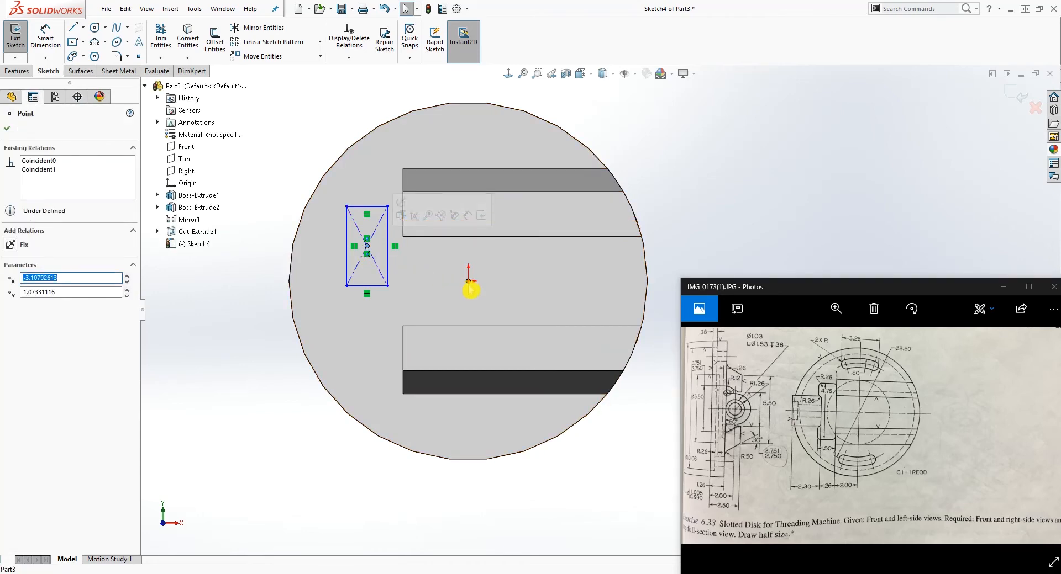
left_click(468, 281)
left_click(368, 252)
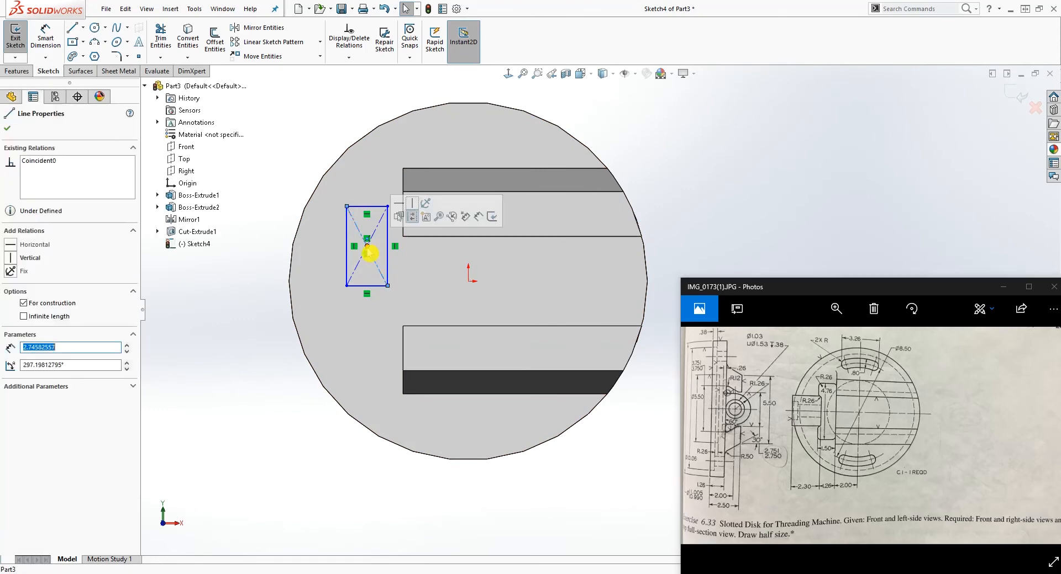
left_click(469, 283)
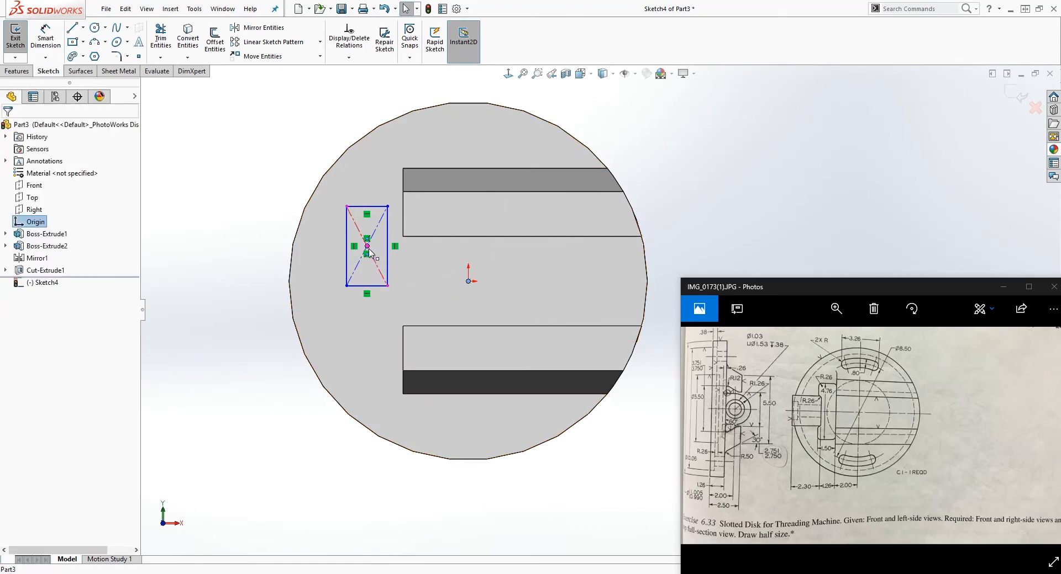
left_click(367, 248)
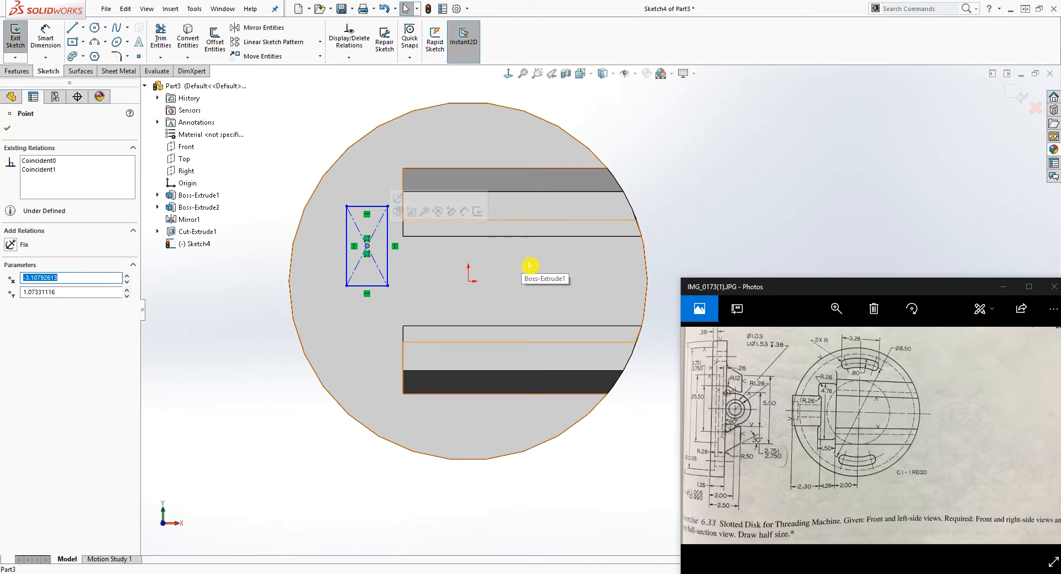
key("Escape")
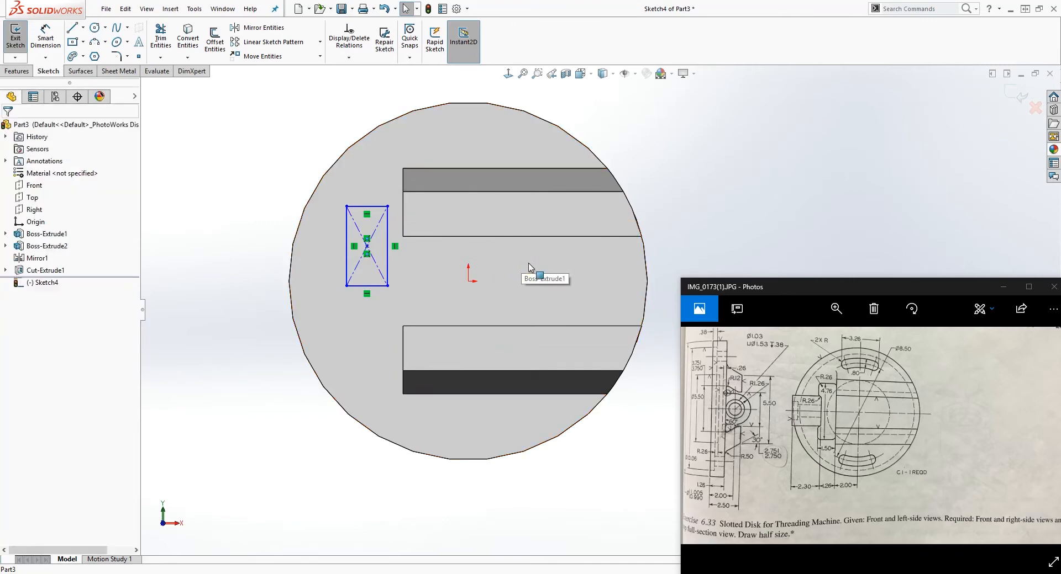
Step: Align the sketched rectangle's center point horizontally with the origin
left_click(367, 248)
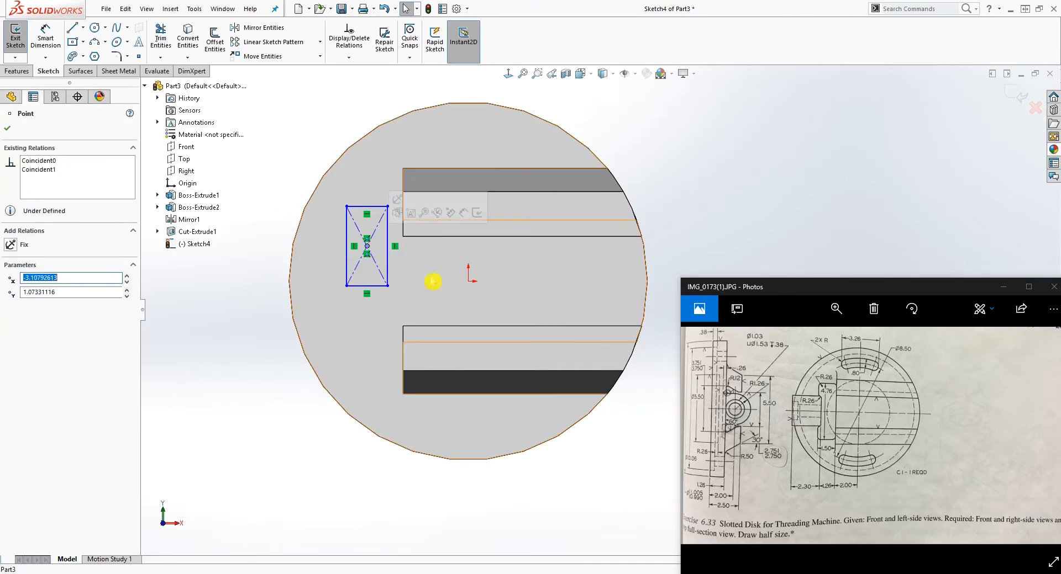
left_click(469, 282, "ctrl")
left_click(47, 306)
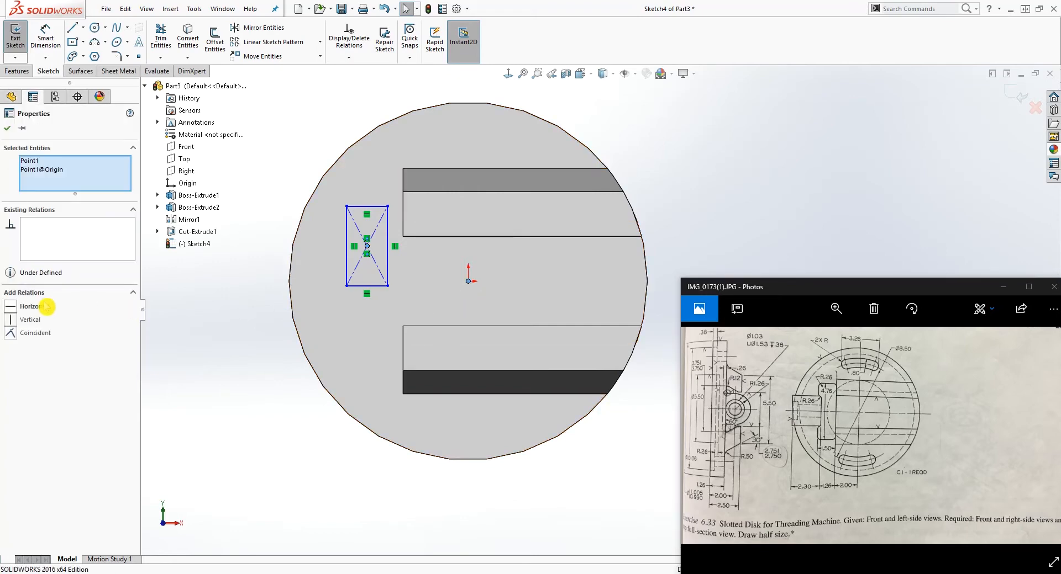
left_click(394, 283)
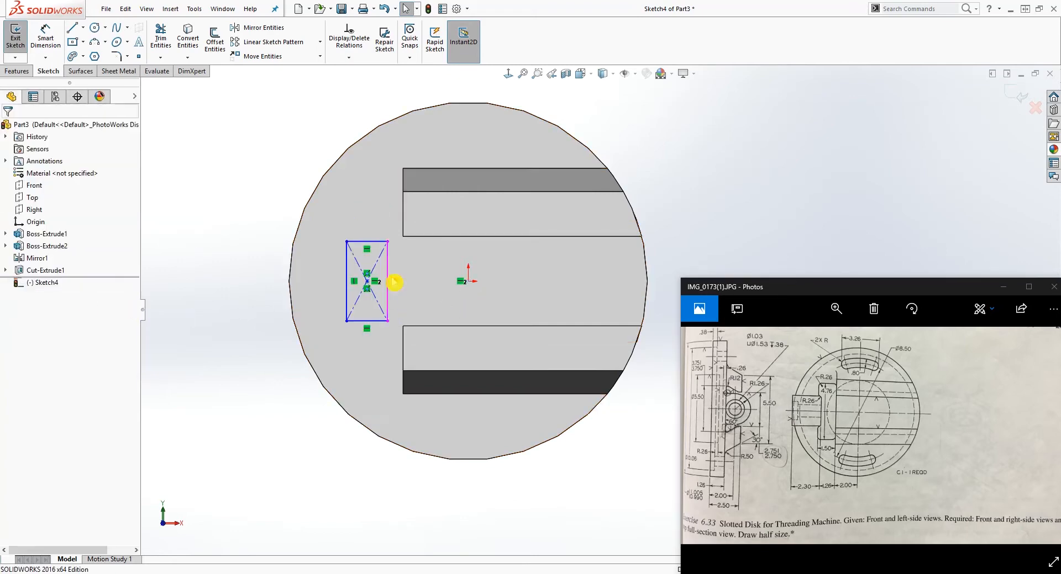
Step: Stretch the rectangle's corner to the bars' inner ends and make its nearest vertical side collinear with the bar end edge
mouse_move(388, 244)
left_mouse_down()
mouse_move(404, 227)
mouse_move(402, 203)
left_mouse_up()
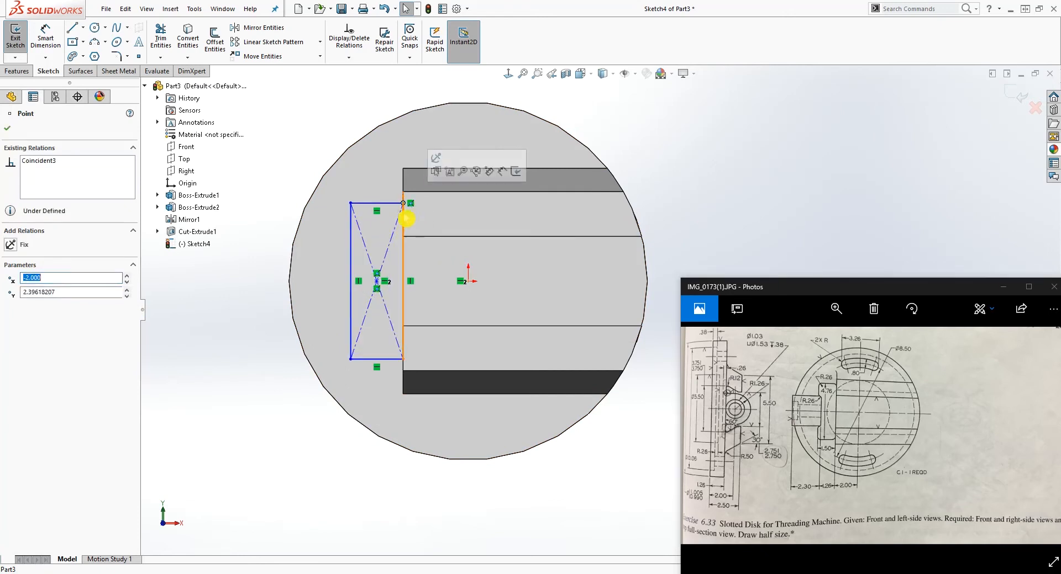
left_click(403, 218)
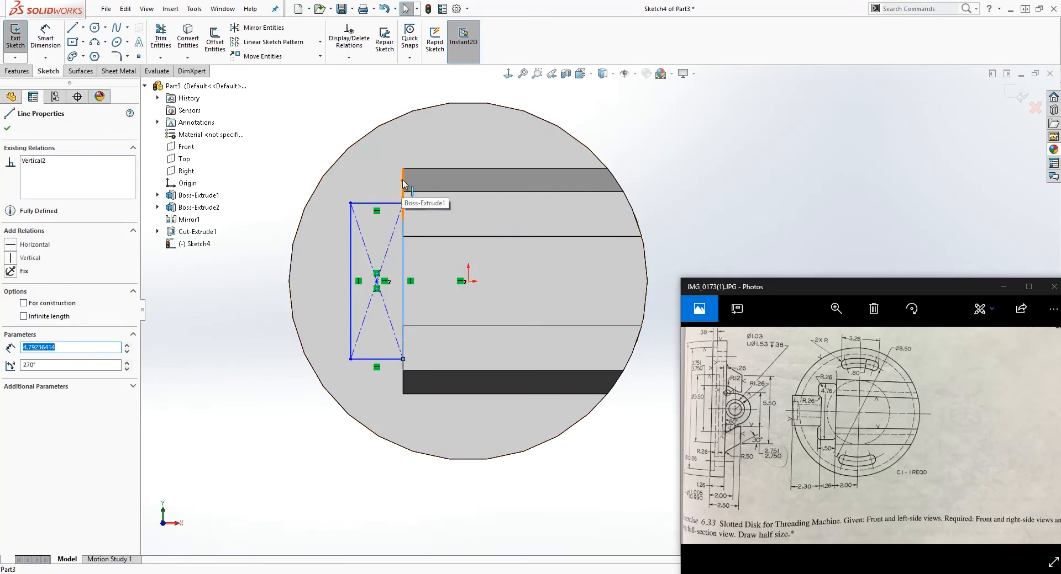
left_click(403, 179, "ctrl")
left_click(11, 308)
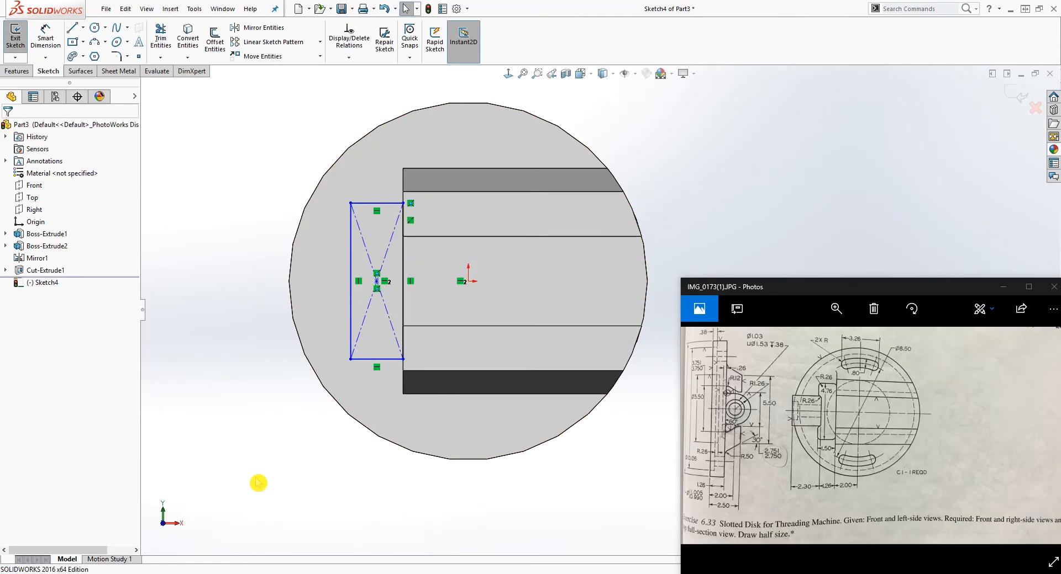
Step: Dimension the rectangle's height as 4.76 in
right_click_drag(258, 482, 288, 409)
left_click(374, 204)
left_click(377, 360)
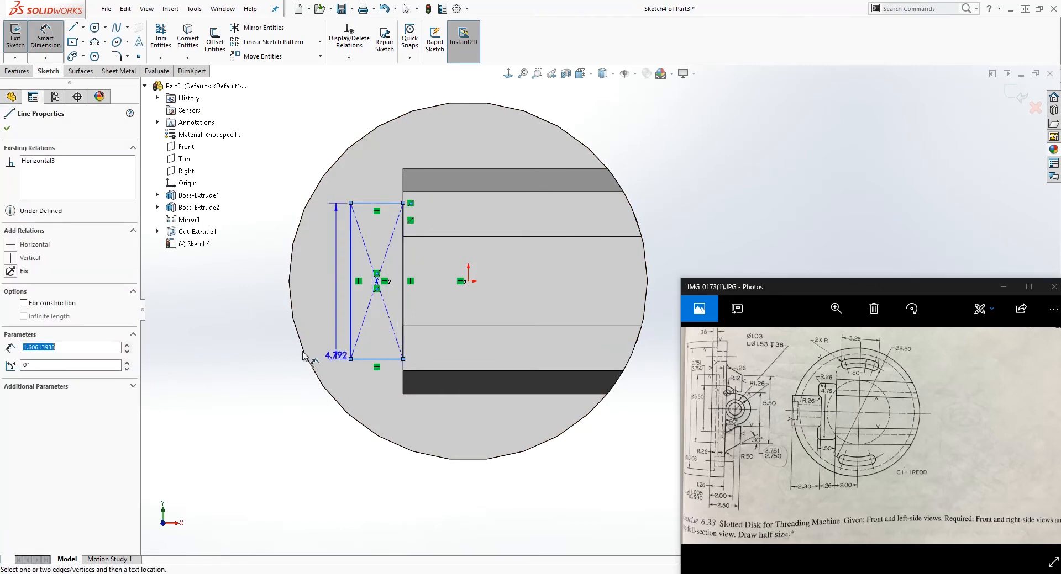
left_click(230, 323)
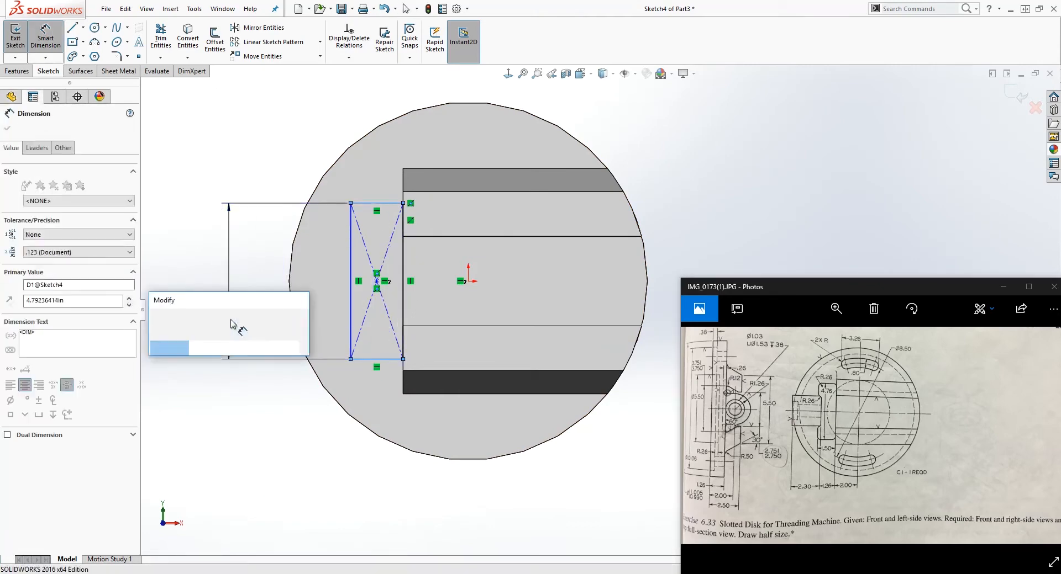
type("4.76")
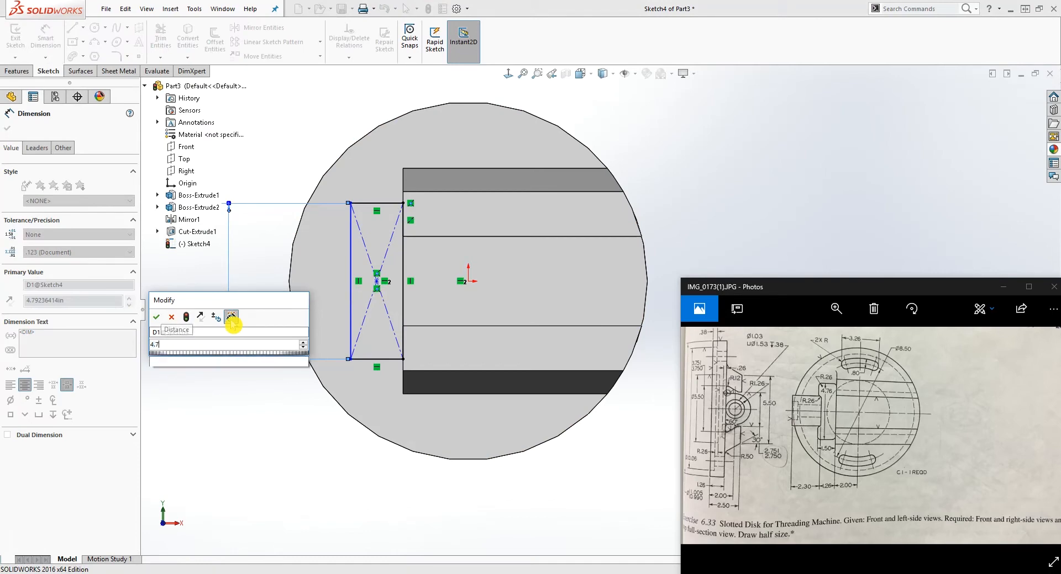
left_click(156, 317)
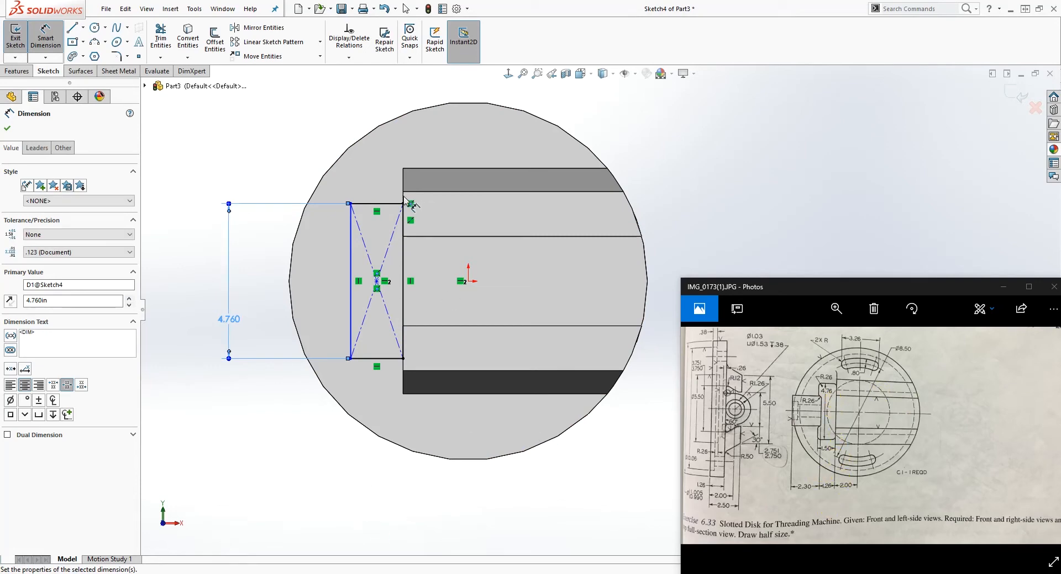
Step: Dimension the rectangle's width as 1.5 in
left_click(380, 204)
double_click(368, 106)
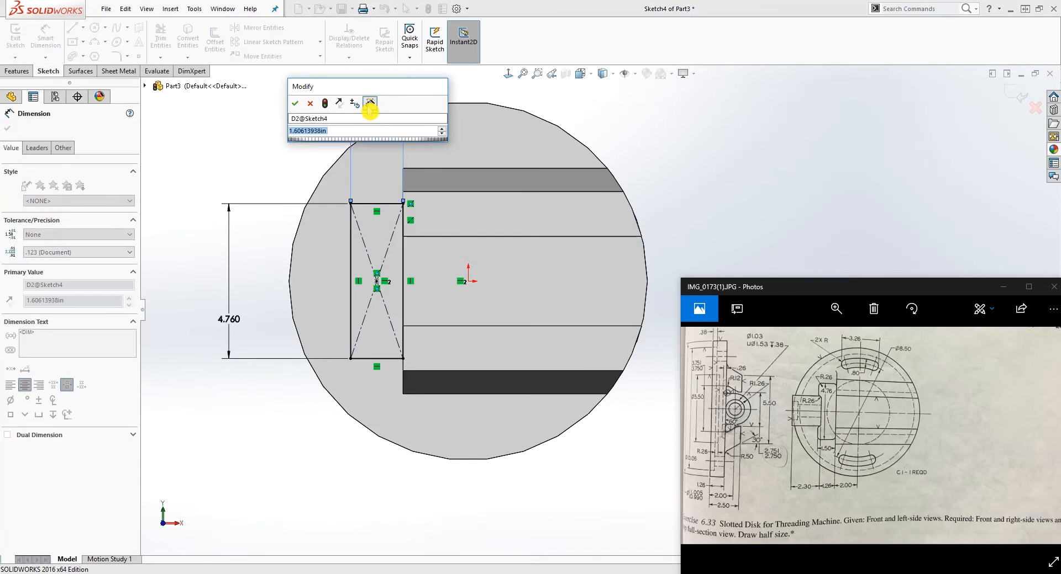
type("1.5")
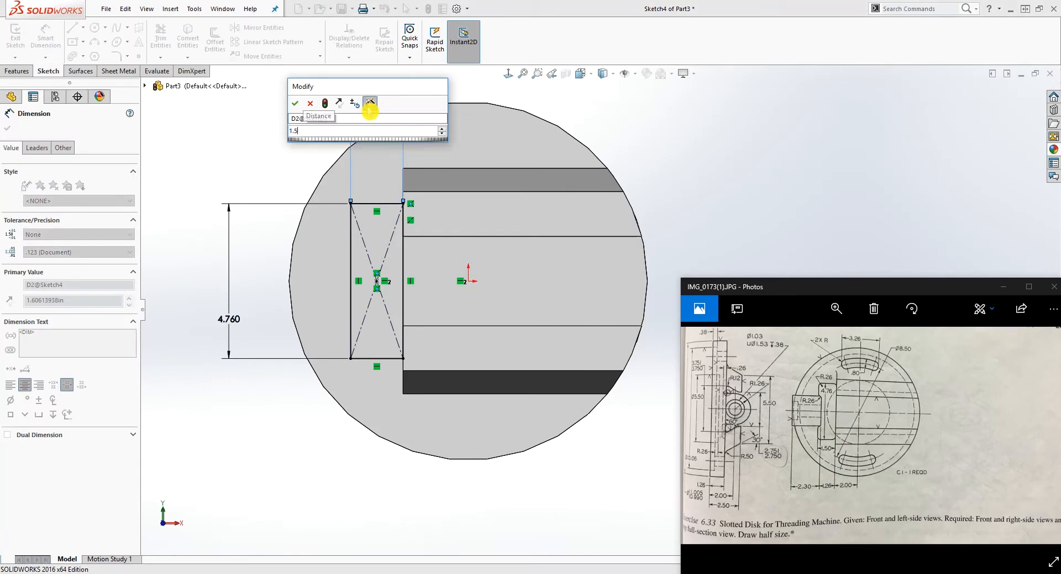
key("Return")
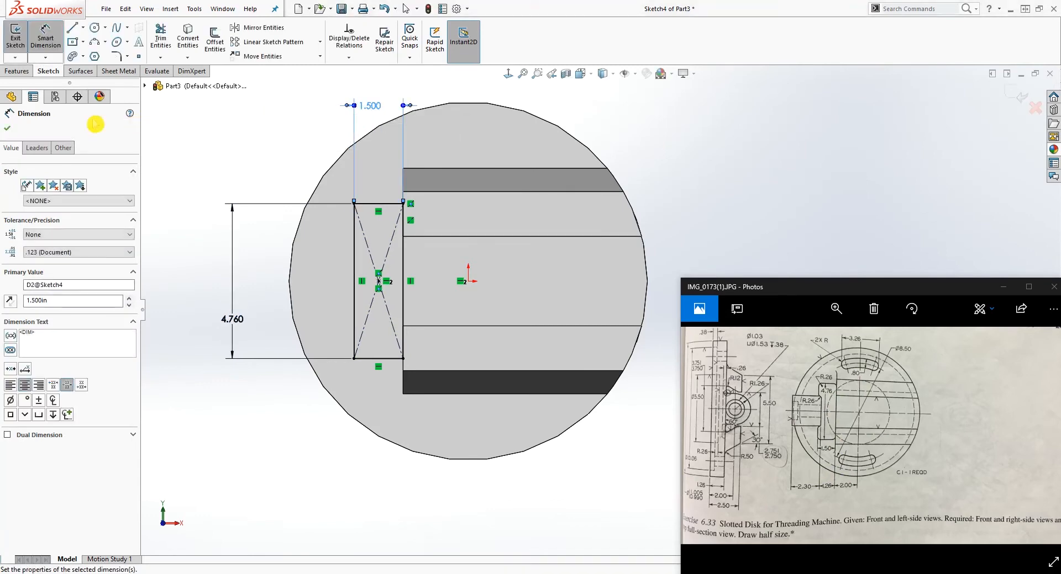
left_click(7, 128)
Step: Cut the rectangle into the disk's front face with a 0.26 in blind extruded cut
mouse_move(415, 369)
middle_mouse_down()
mouse_move(415, 402)
mouse_move(453, 381)
mouse_move(484, 343)
middle_mouse_up()
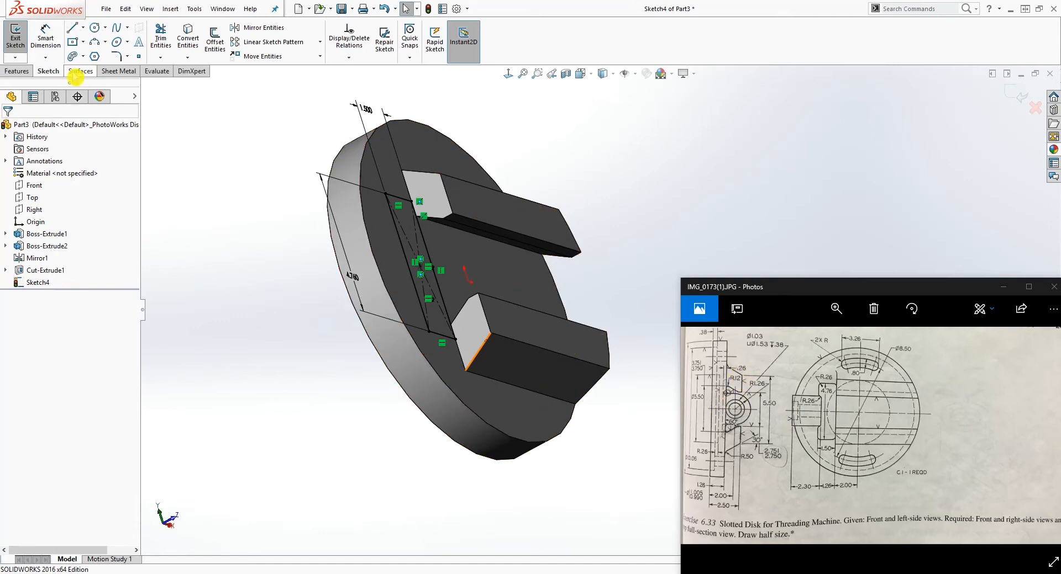
left_click(23, 71)
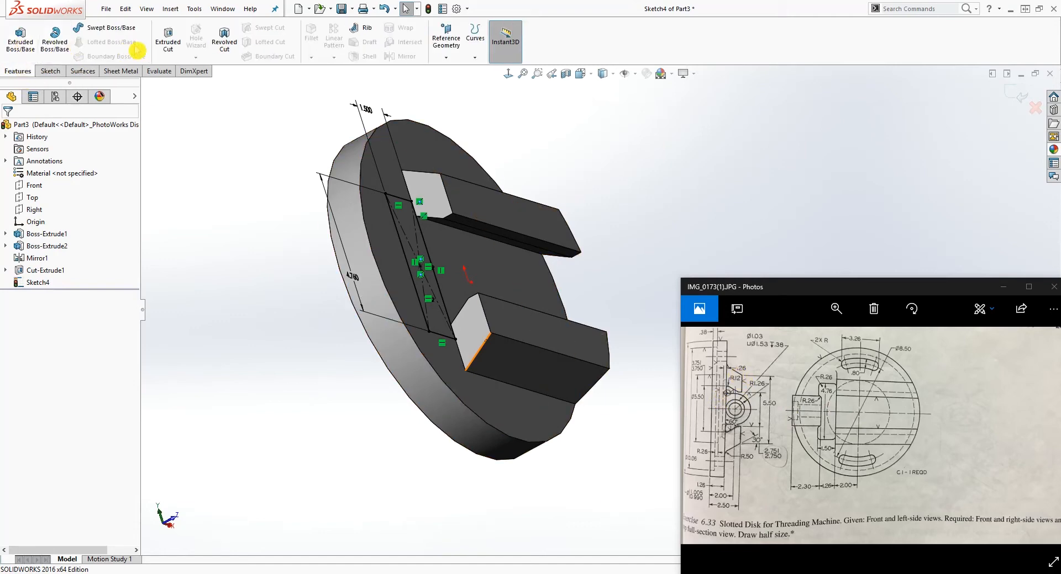
left_click(170, 41)
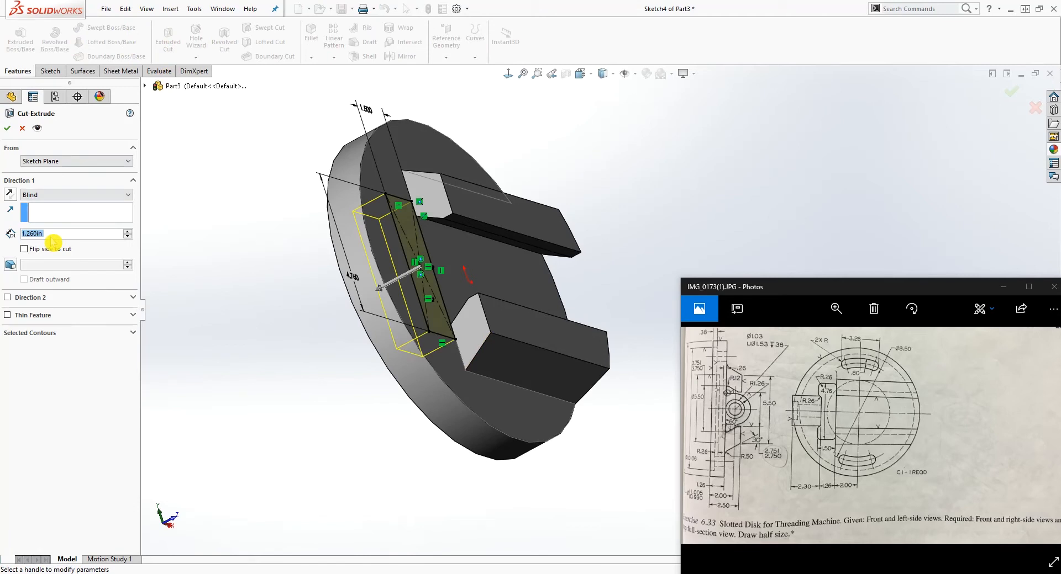
type("0.26")
key("Return")
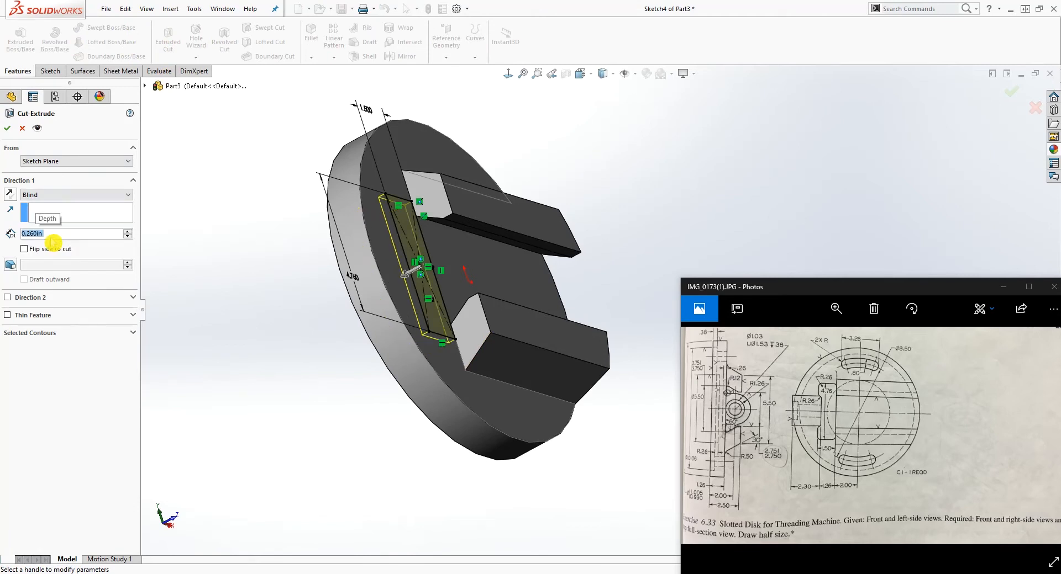
left_click(12, 132)
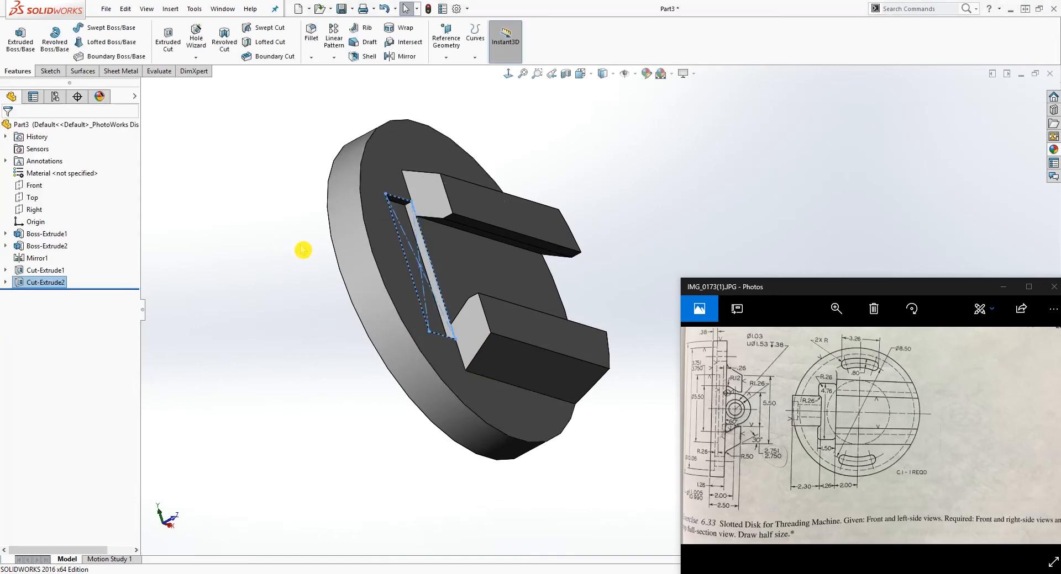
Step: Fillet the two edges where the bars' facing sides meet the disk's front face with a 0.12 in radius
scroll(440, 315, "up", 2)
middle_click_drag(547, 389, 472, 415)
scroll(779, 183, "down", 3)
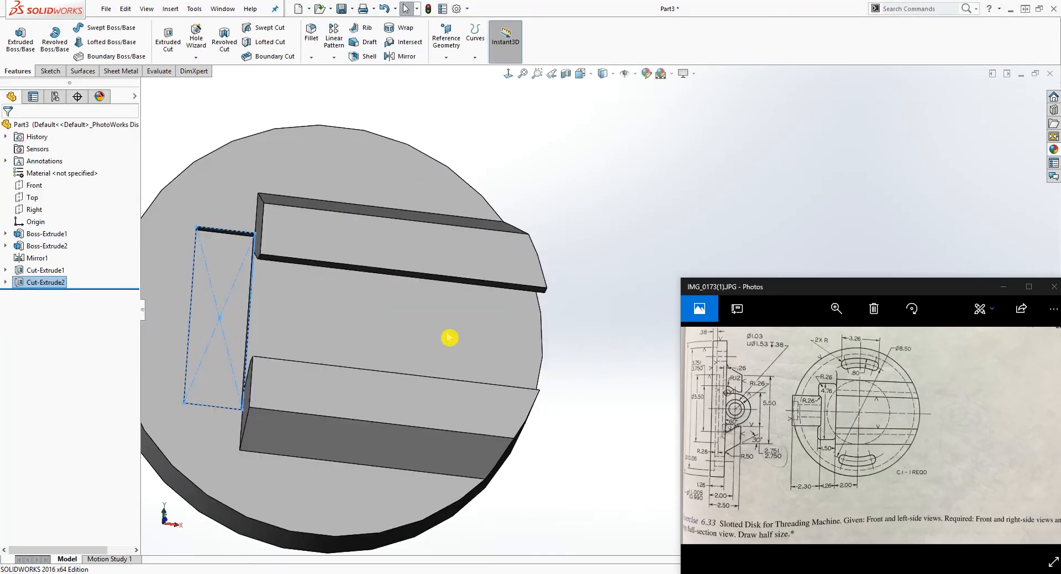
scroll(449, 338, "up", 3)
middle_click_drag(426, 351, 446, 306)
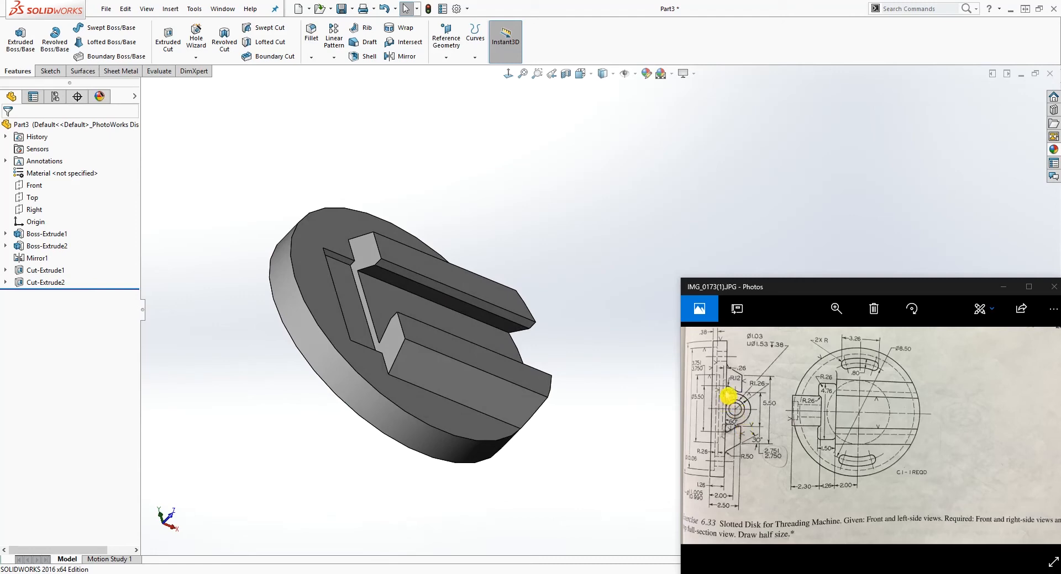
left_click(311, 33)
type(".120in")
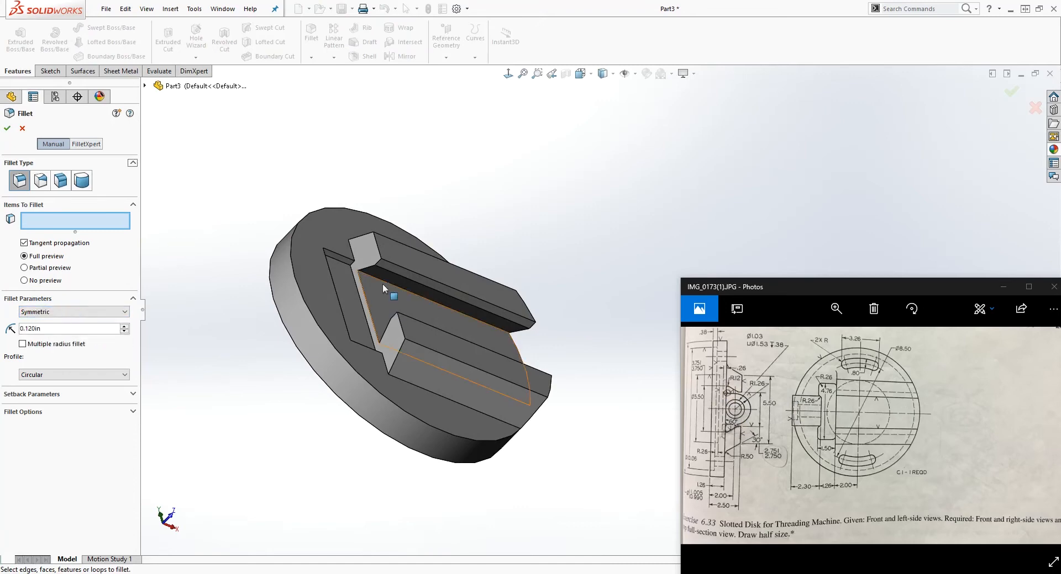
left_click(380, 277)
middle_click_drag(380, 277, 399, 379)
left_click(397, 377)
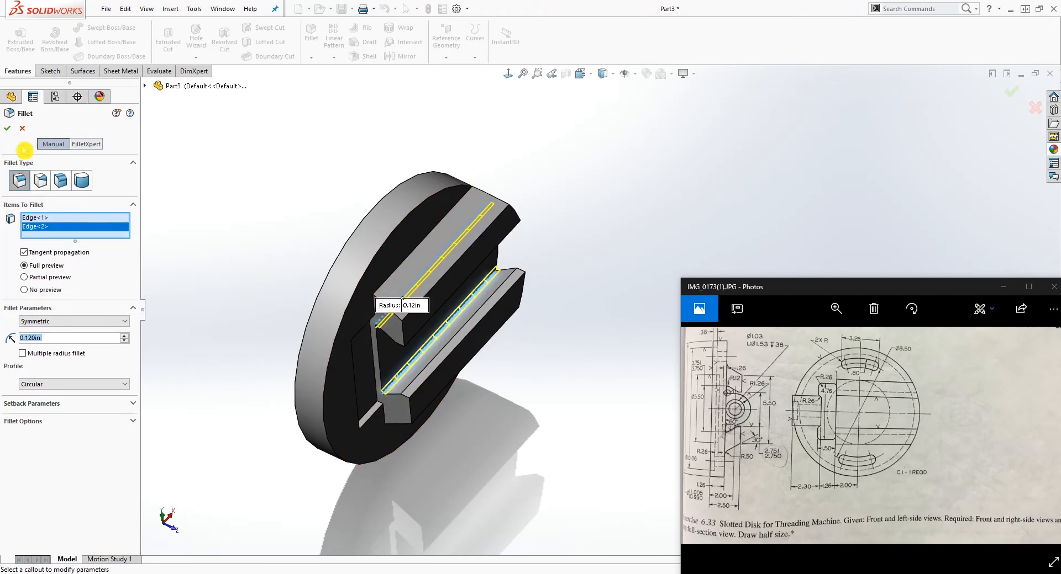
left_click(7, 131)
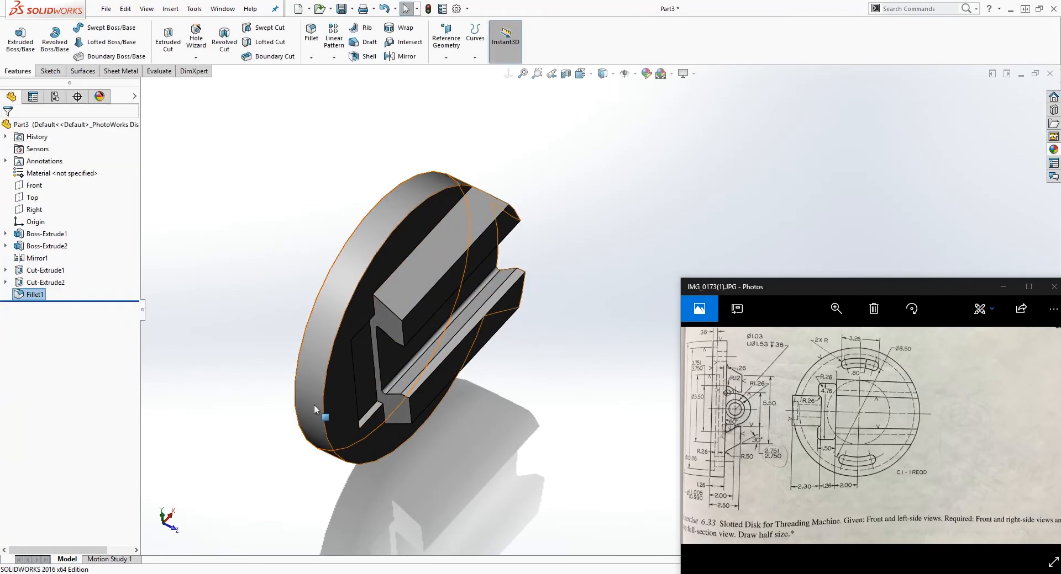
Step: Fillet all the edges around the floor of the rectangular recess with a 0.26 in radius
middle_click_drag(314, 405, 227, 208)
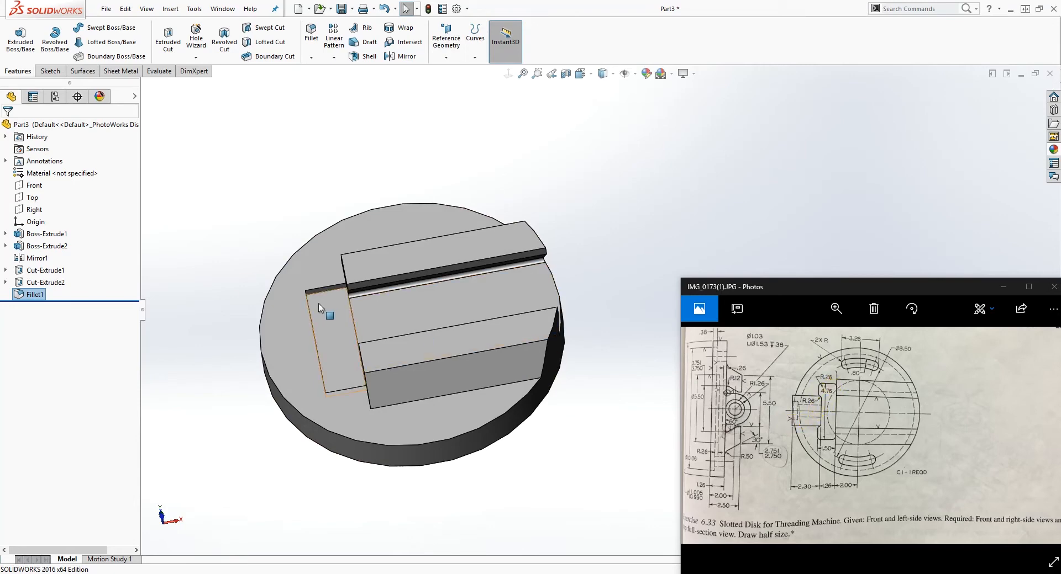
middle_click_drag(313, 348, 273, 389)
double_click(57, 329)
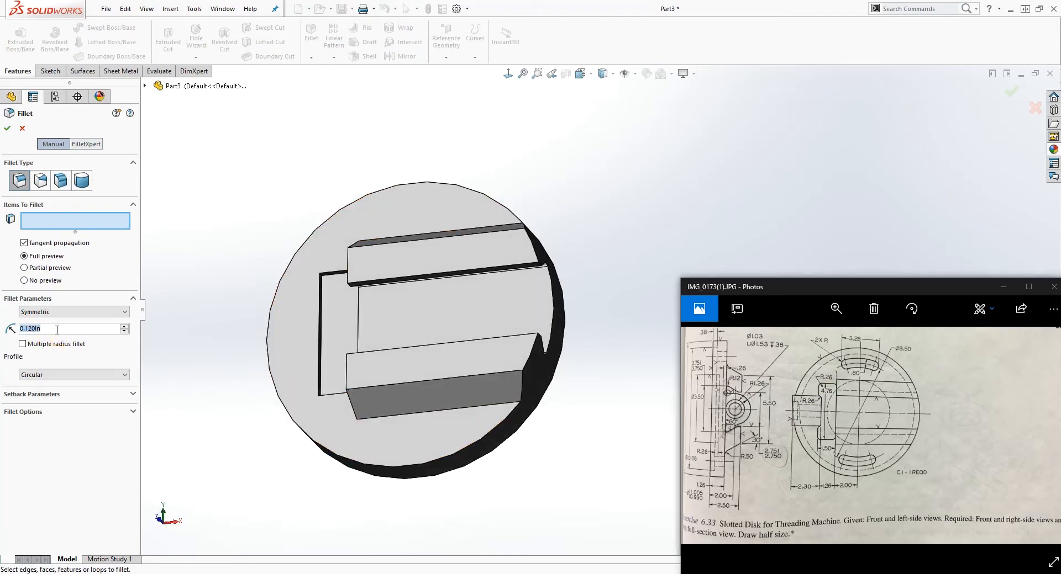
double_click(55, 328)
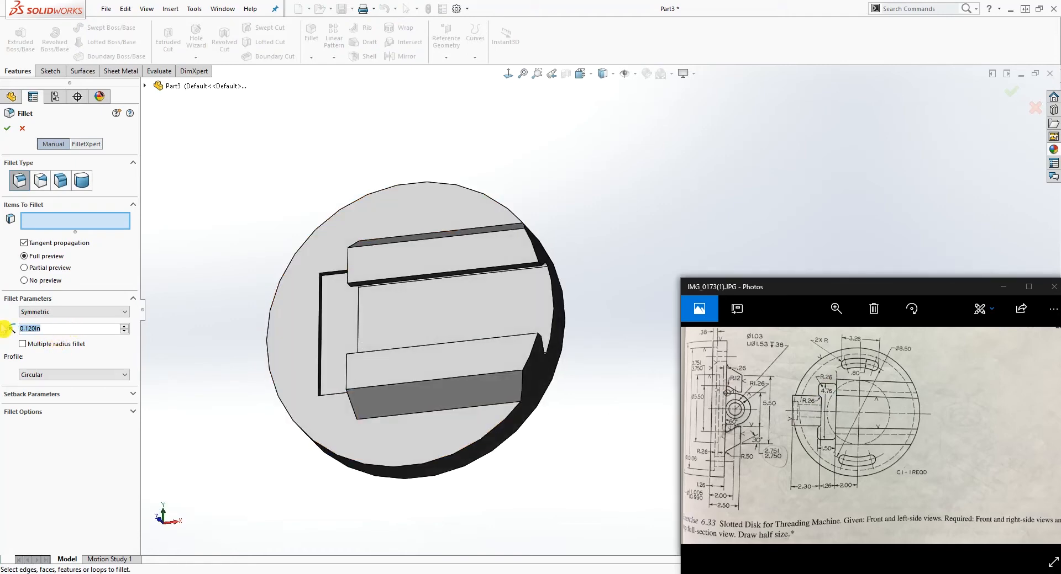
type(".26")
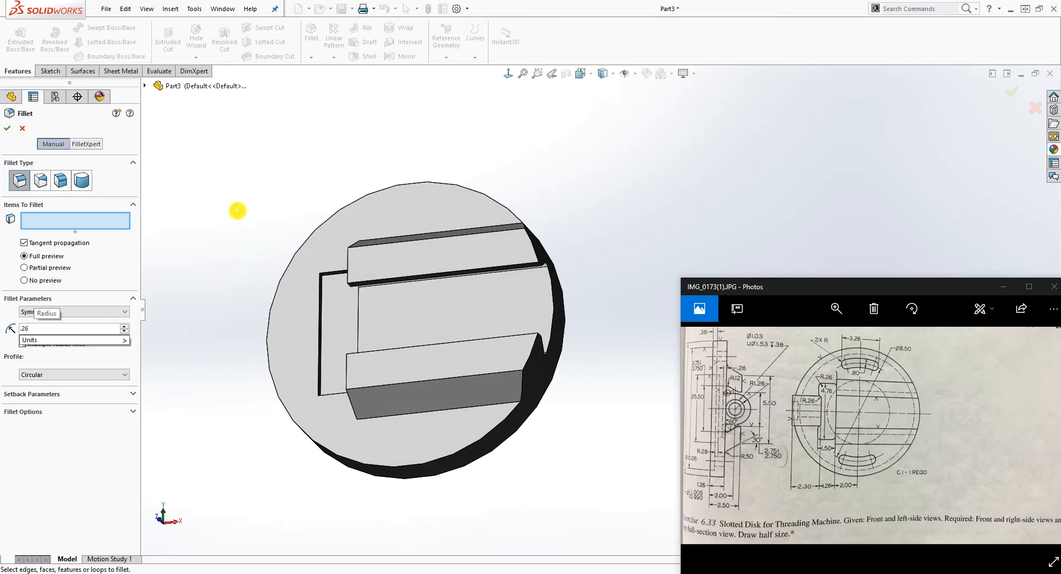
left_click(340, 331)
middle_click_drag(340, 331, 381, 322)
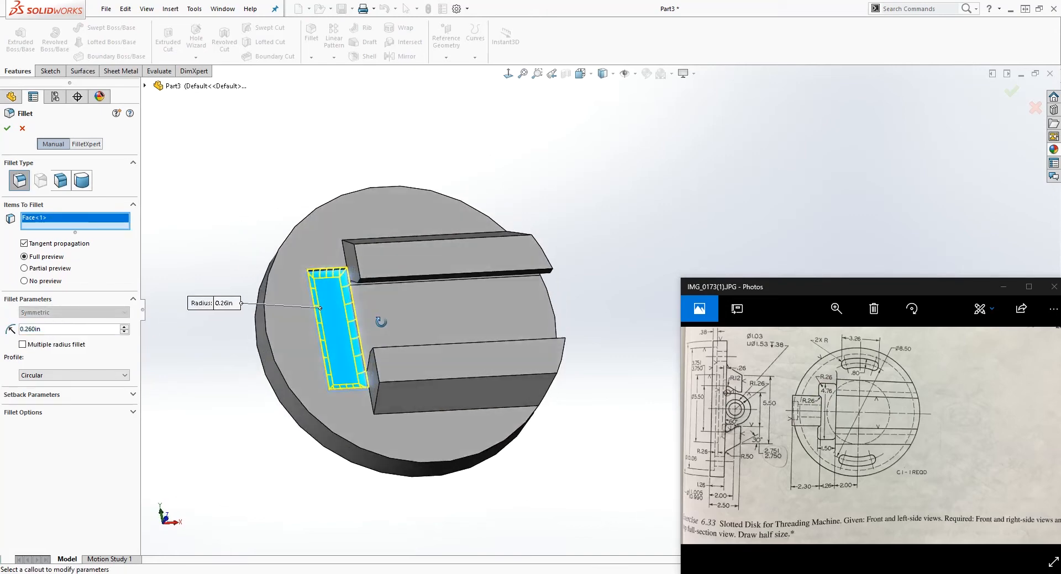
left_click(7, 128)
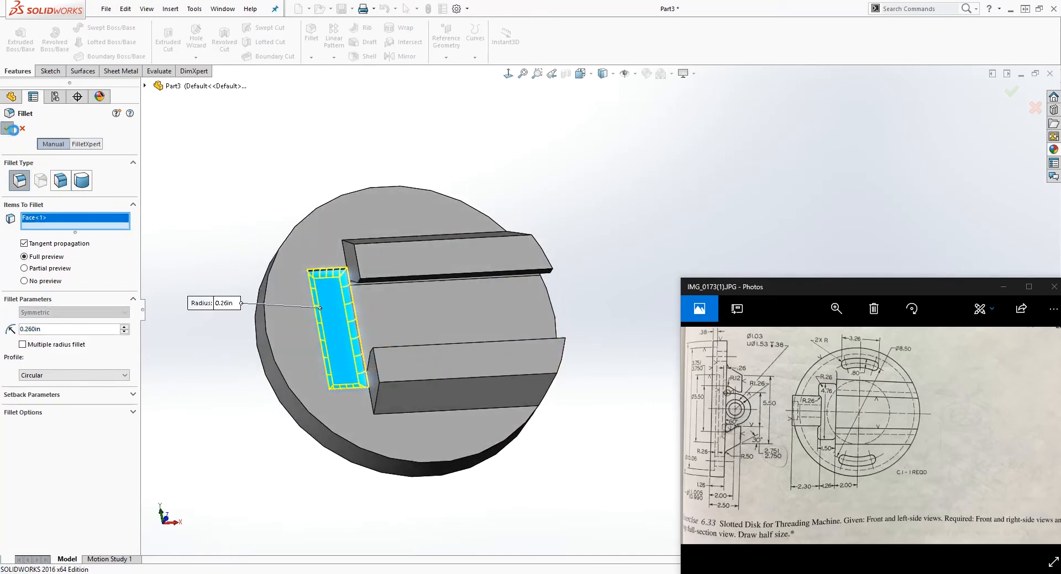
Step: Fillet the four corner edges of the rectangular recess with a 0.26 in radius
left_click(311, 33)
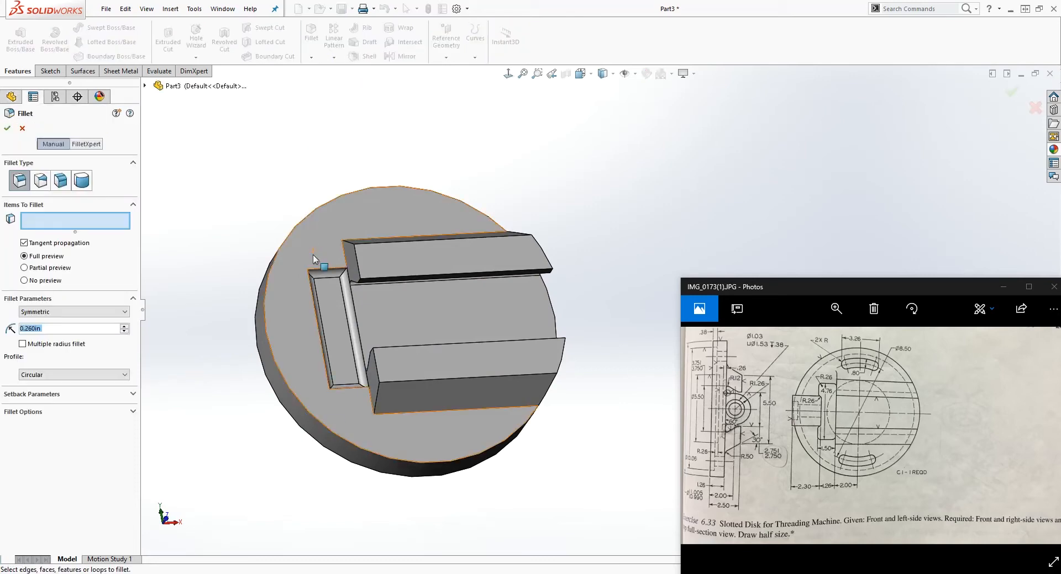
scroll(313, 254, "down", 6)
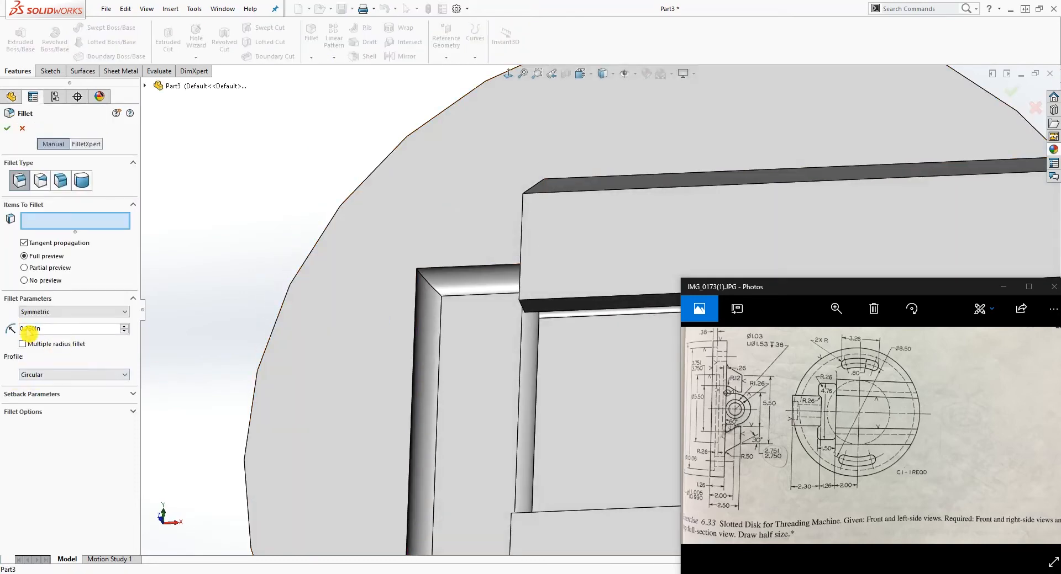
left_click(430, 287)
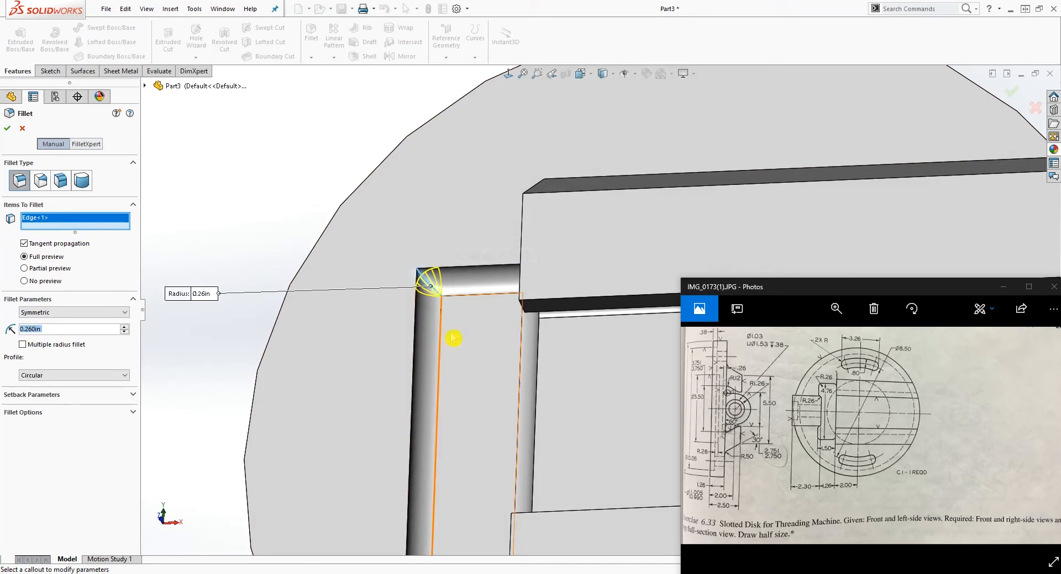
scroll(453, 338, "up", 5)
left_click(498, 287)
scroll(488, 418, "up", 2)
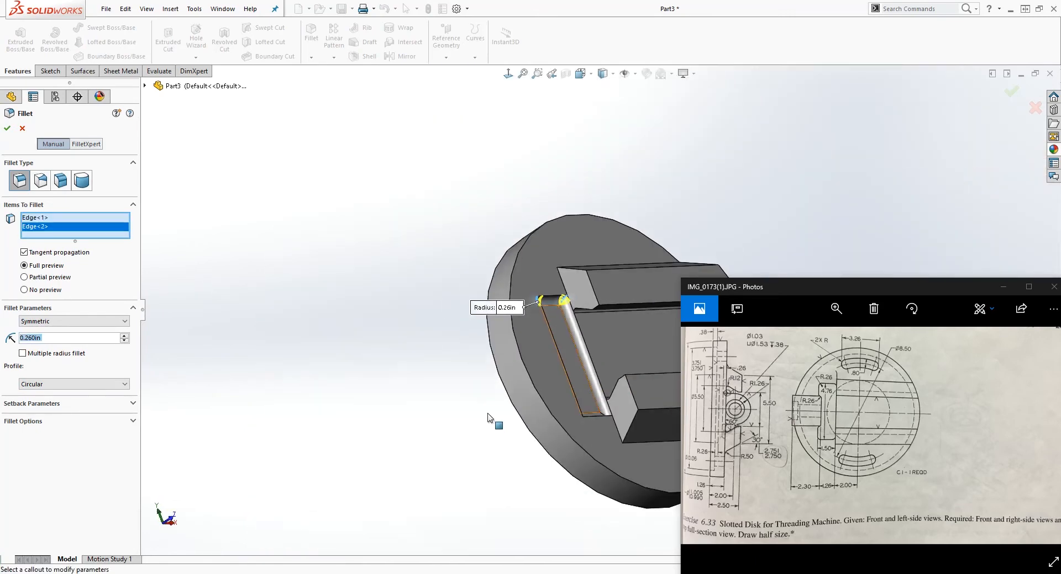
middle_click_drag(488, 418, 567, 326)
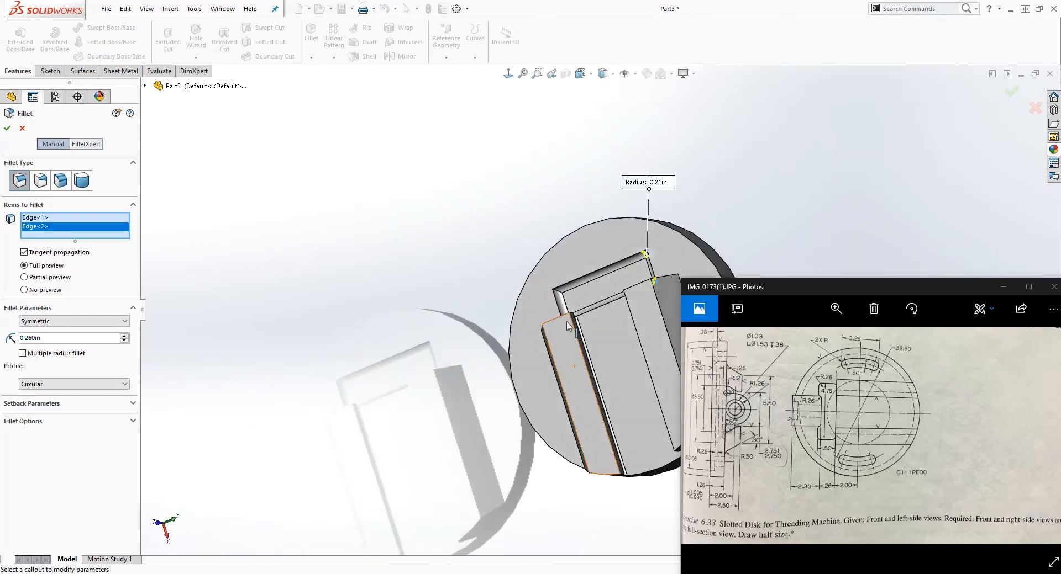
scroll(552, 306, "down", 5)
left_click(556, 269)
middle_click_drag(555, 270, 632, 414)
left_click(589, 290)
scroll(587, 294, "up", 5)
scroll(834, 185, "down", 4)
scroll(544, 337, "up", 1)
middle_click_drag(513, 372, 483, 234)
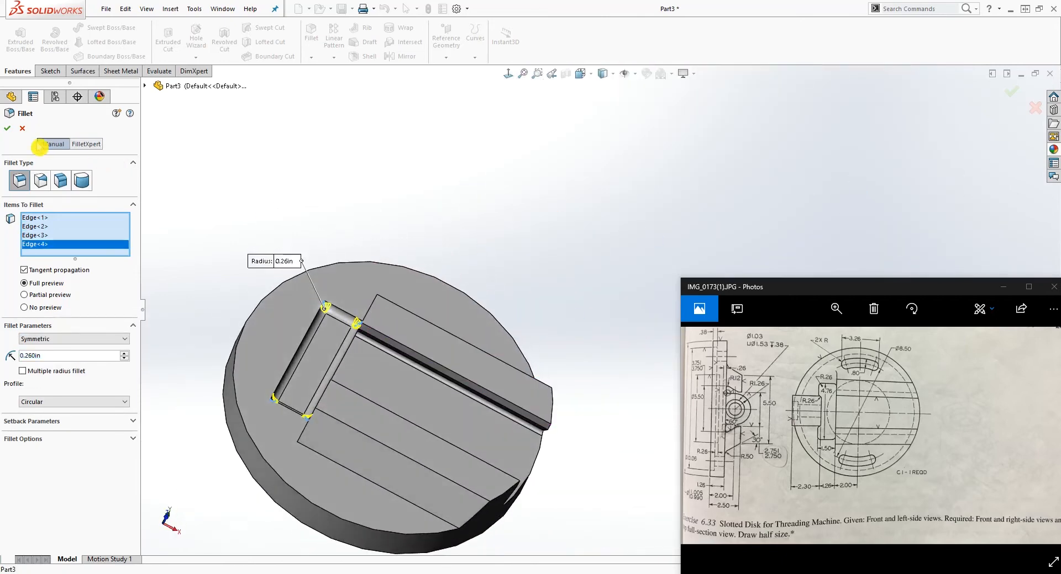
left_click(9, 131)
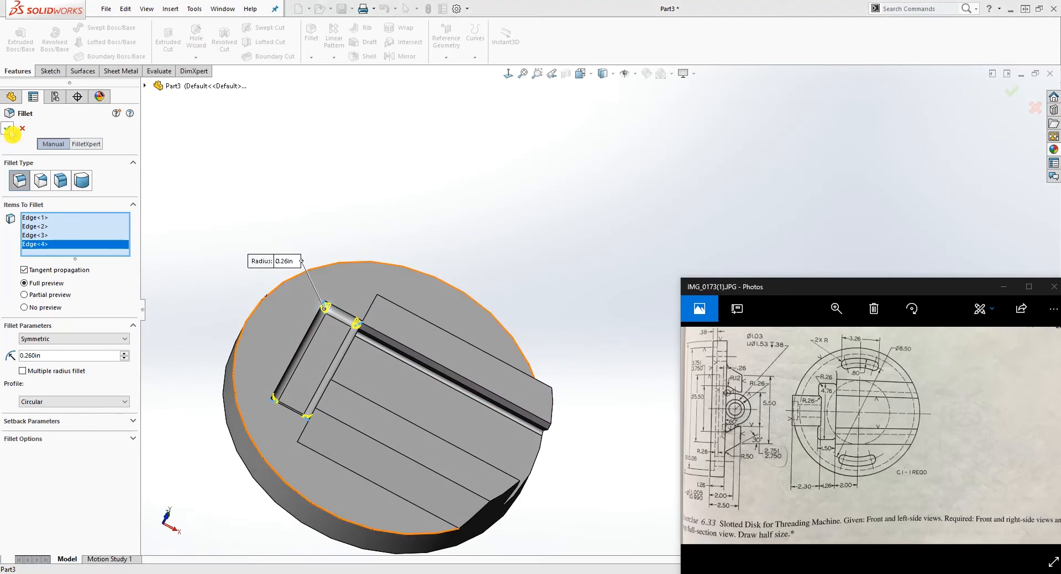
Step: Start a sketch on the upper bar's end face and draw a circle about 1.93 in in diameter between the two bars
middle_click_drag(355, 262, 609, 367)
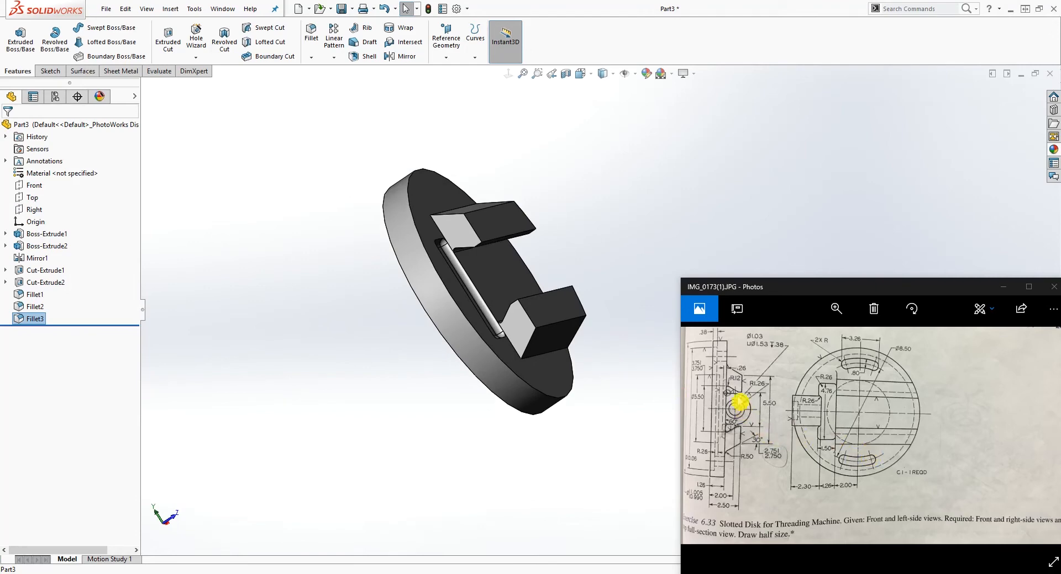
left_click(467, 236)
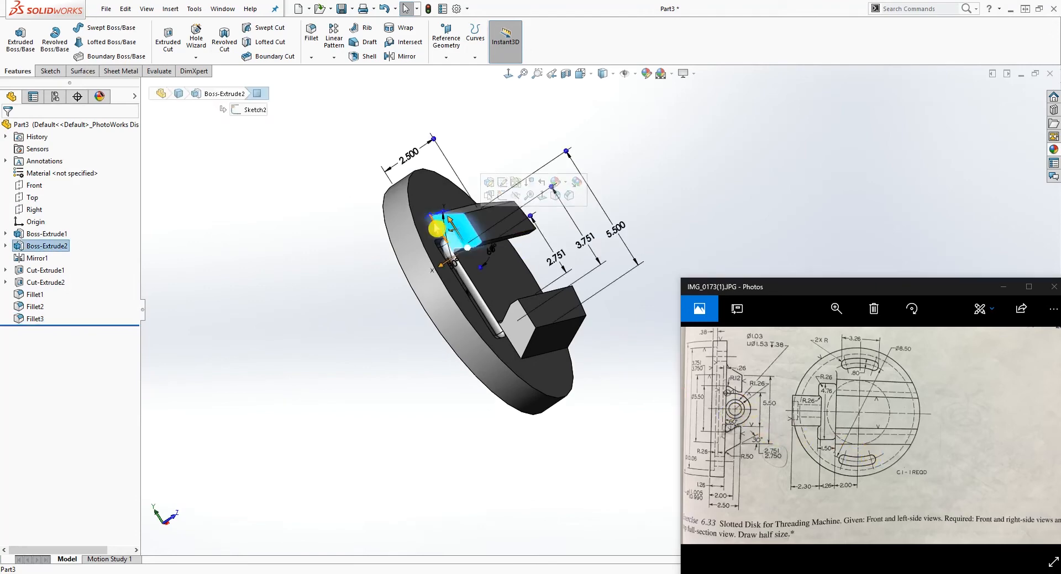
scroll(549, 276, "down", 3)
left_click(49, 71)
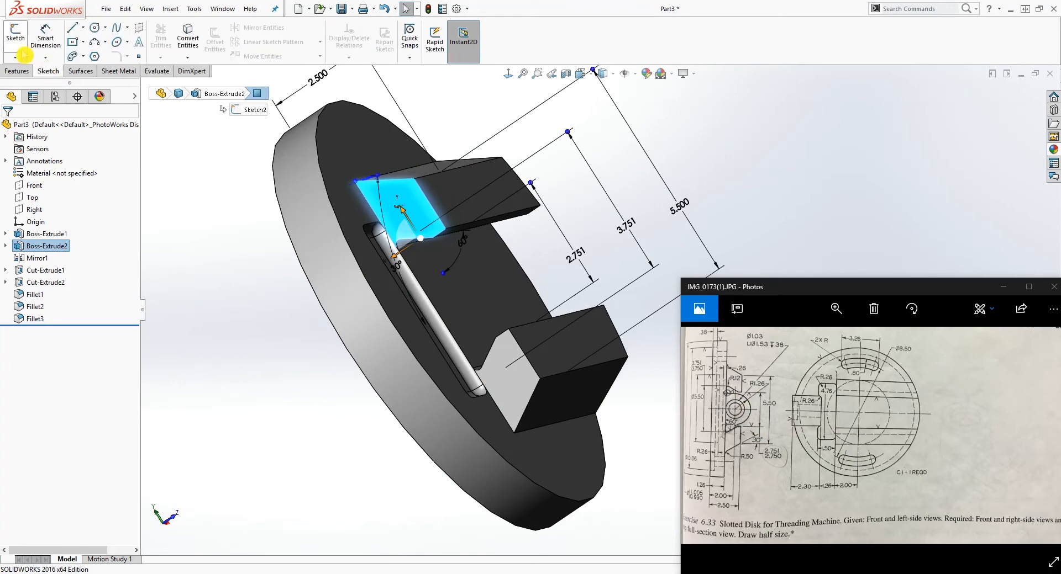
left_click(17, 41)
left_click(508, 76)
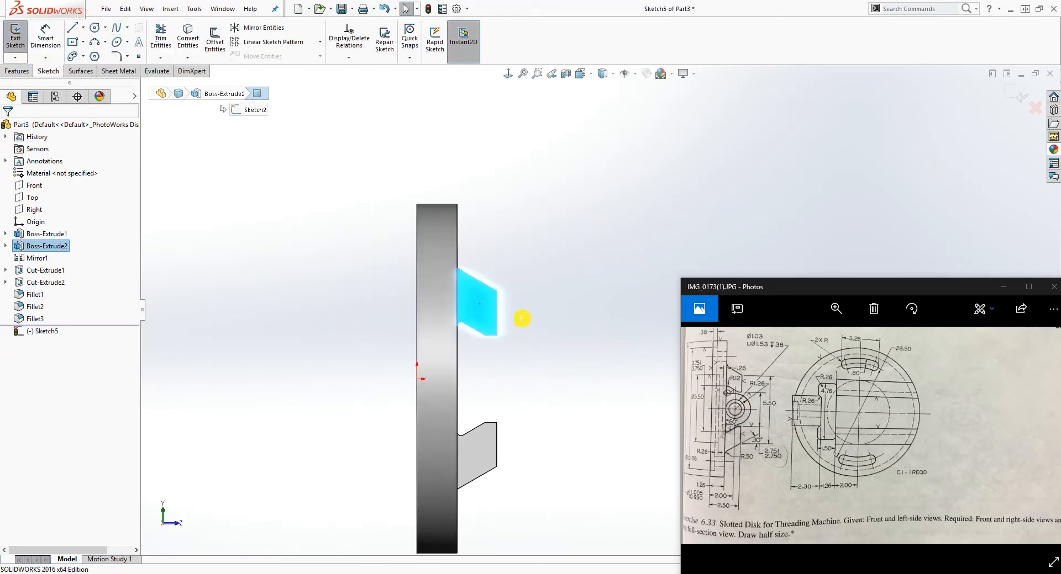
left_click(94, 29)
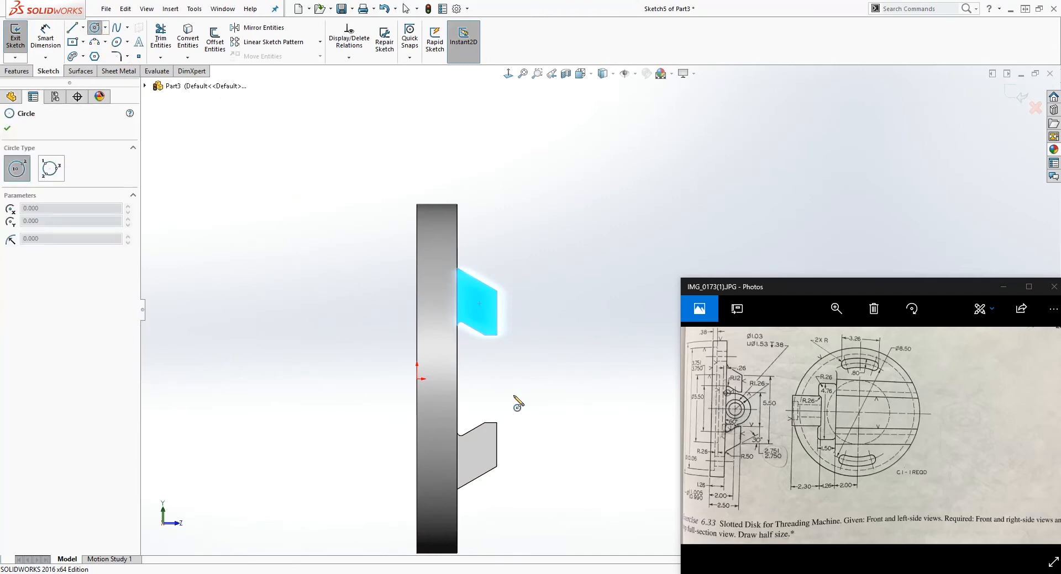
left_click(518, 385)
left_click(528, 357)
key("Escape")
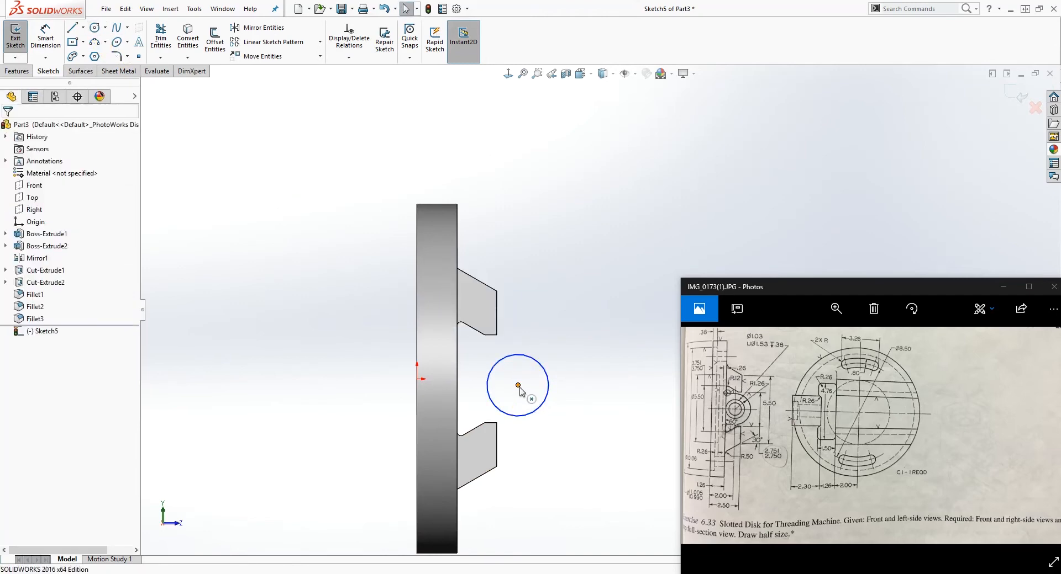
Step: Align the circle's centre horizontally with the origin
left_click(517, 386)
left_click(417, 380, "ctrl")
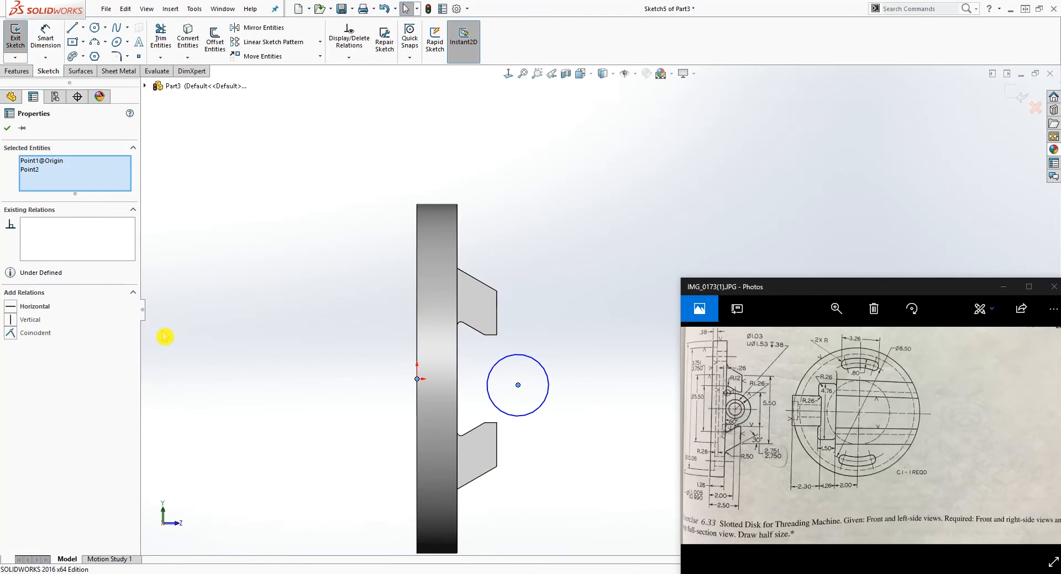
left_click(11, 306)
key("Escape")
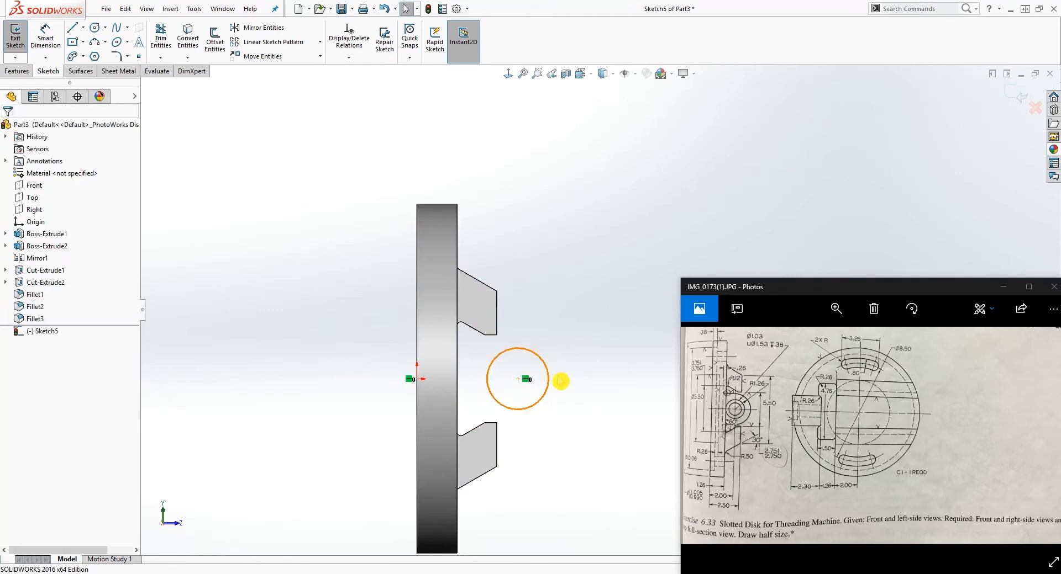
Step: Draw two equal-length horizontal lines from the circle's top and bottom points toward the disk
key("l")
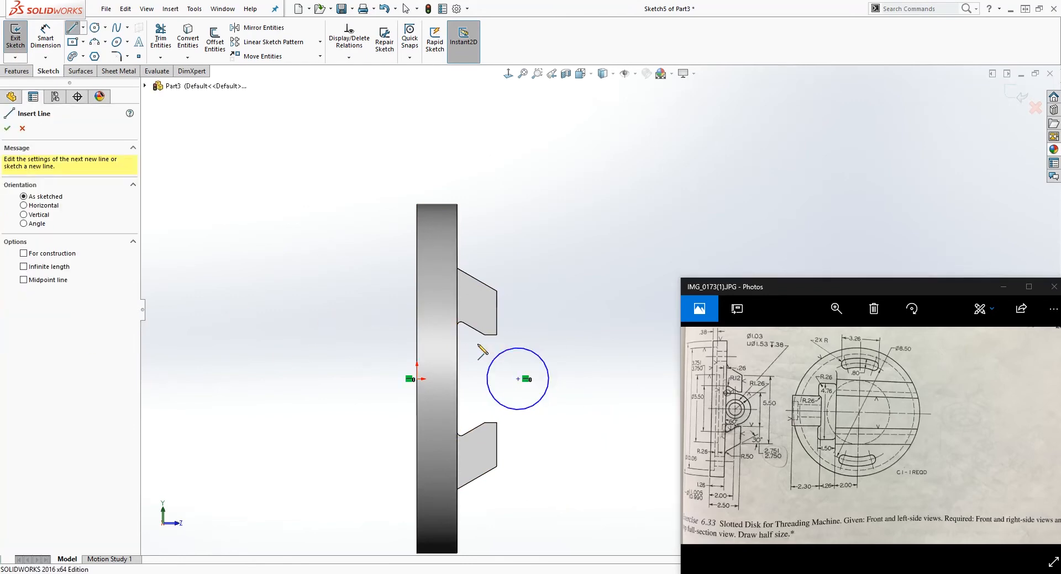
left_click(525, 348)
left_click(465, 348)
key("Escape")
key("l")
left_click(517, 408)
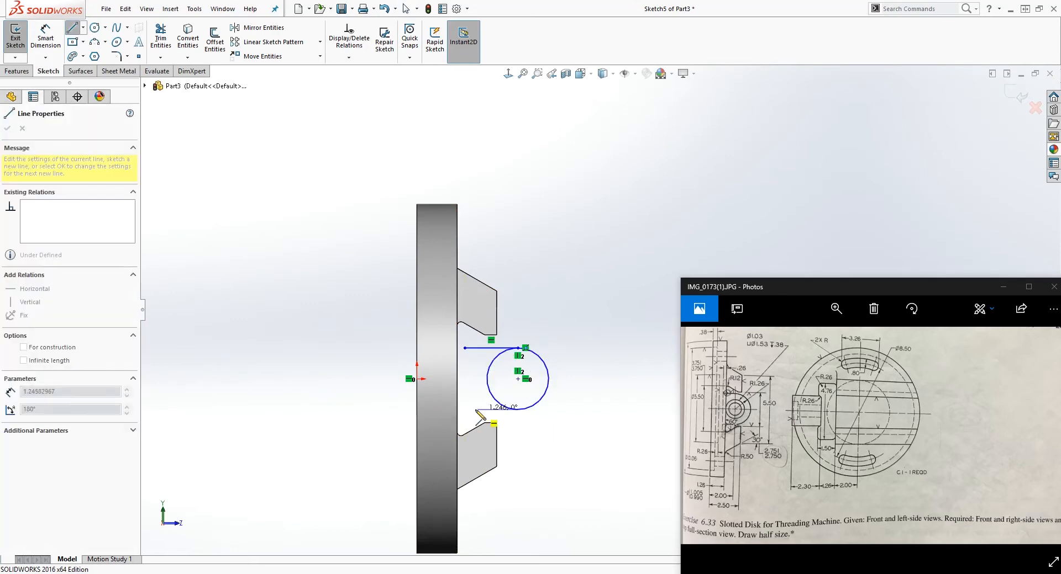
left_click(465, 409)
key("Escape")
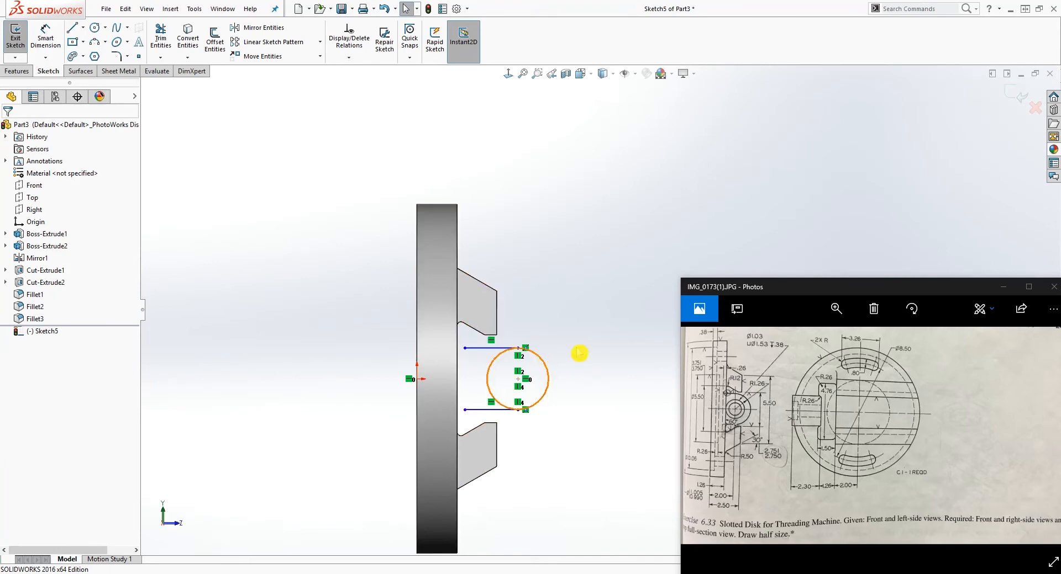
Step: Join the free ends of the two horizontal lines with a vertical line
key("l")
left_click(465, 348)
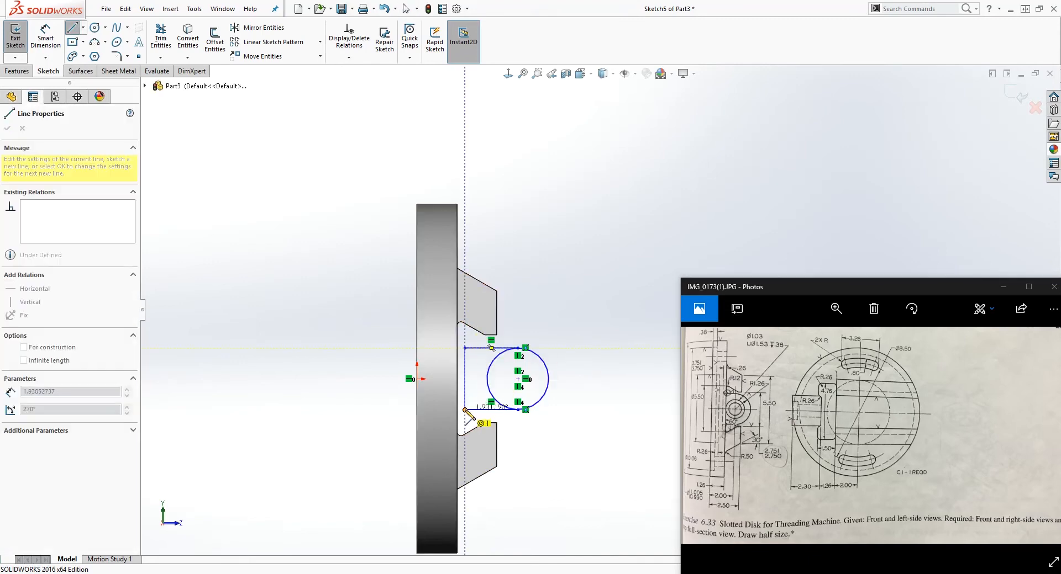
left_click(466, 410)
scroll(523, 416, "down", 2)
scroll(541, 334, "up", 3)
scroll(531, 433, "down", 3)
key("Escape")
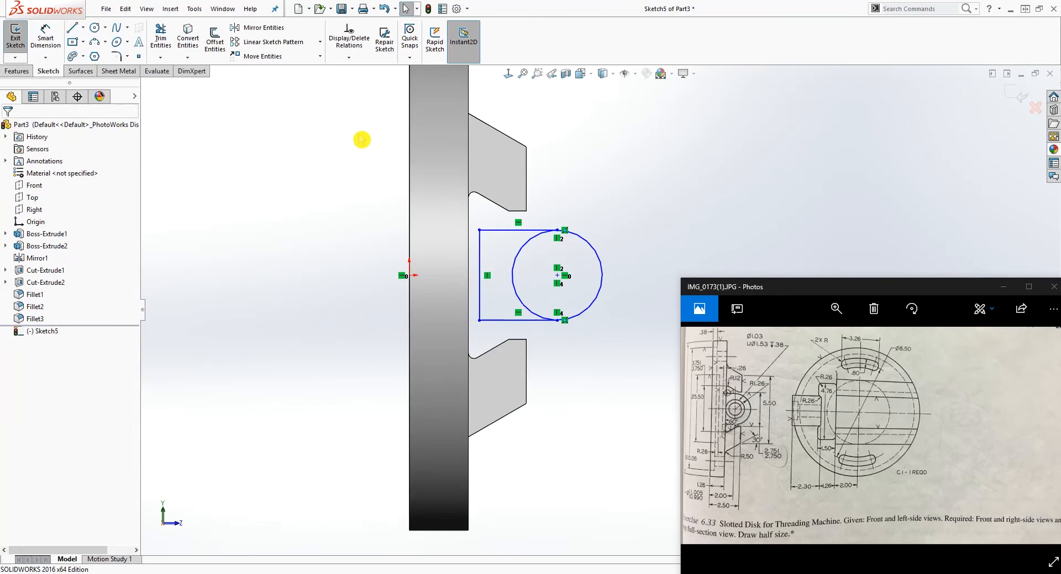
Step: Trim away the half of the circle that lies inside the profile, leaving the outer arc
left_click(164, 32)
left_click(518, 252)
scroll(662, 223, "down", 2)
key("Escape")
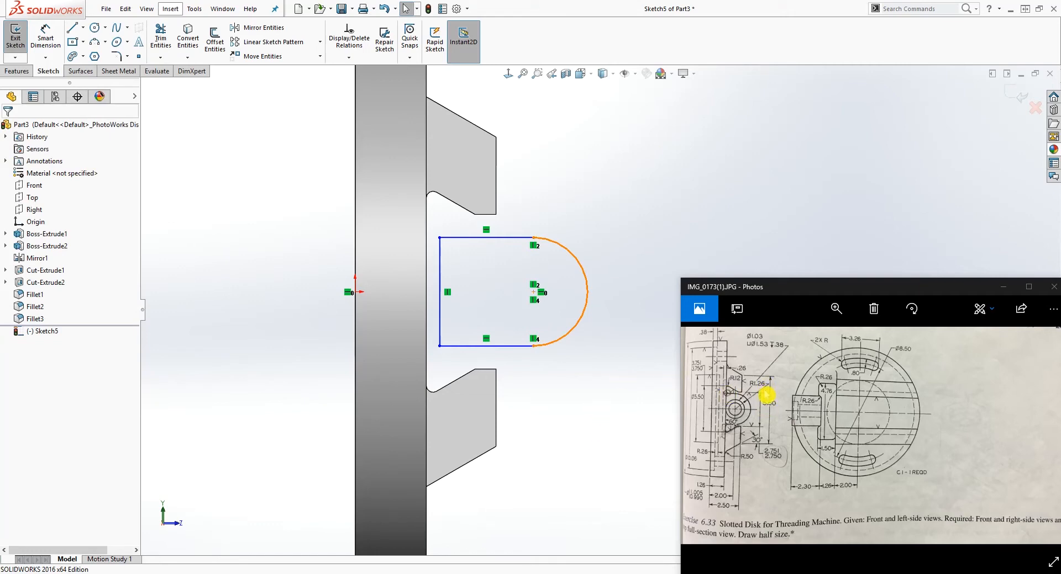
Step: Dimension the radius of the profile's arc as 1.26 in
right_click_drag(564, 435, 569, 381)
left_click(587, 278)
left_click(659, 198)
type("1.26")
key("Return")
key("Escape")
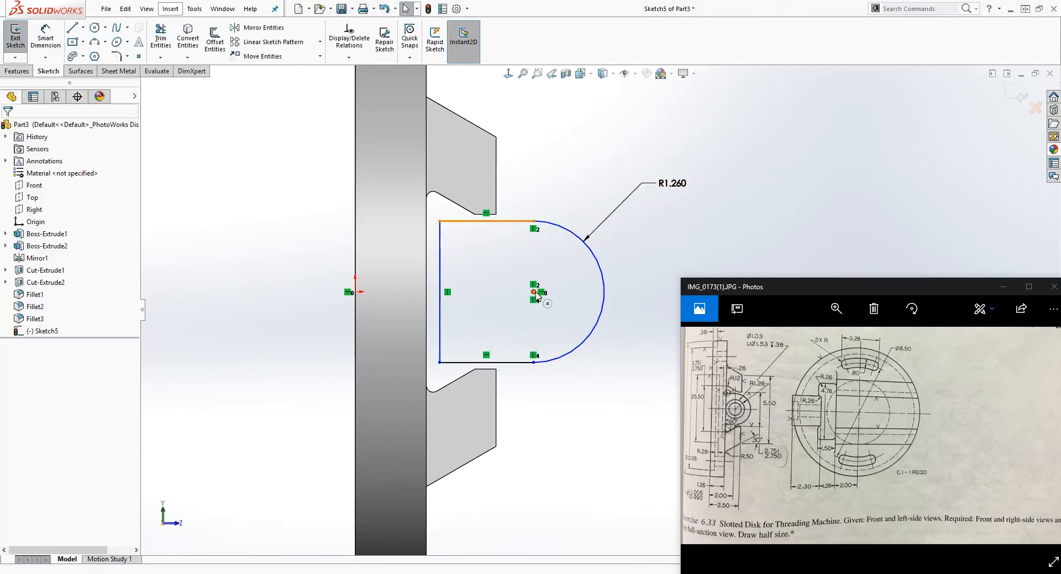
Step: Shift the profile's vertical line toward the disk and make it collinear with the recess's long floor edge
left_click_drag(439, 242, 411, 246)
mouse_move(514, 337)
middle_mouse_down()
mouse_move(476, 340)
mouse_move(374, 441)
middle_mouse_up()
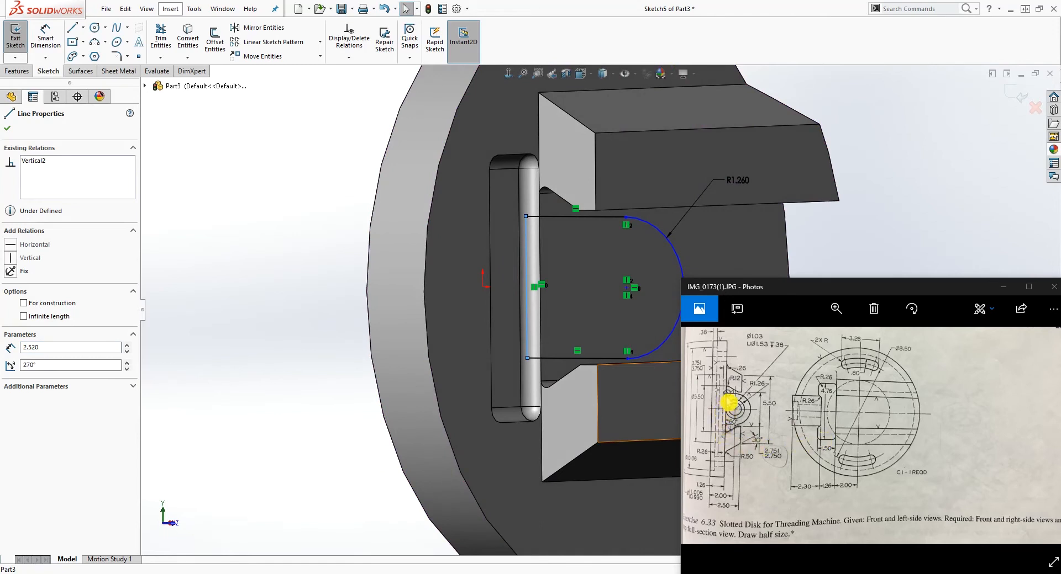
left_click(1029, 287)
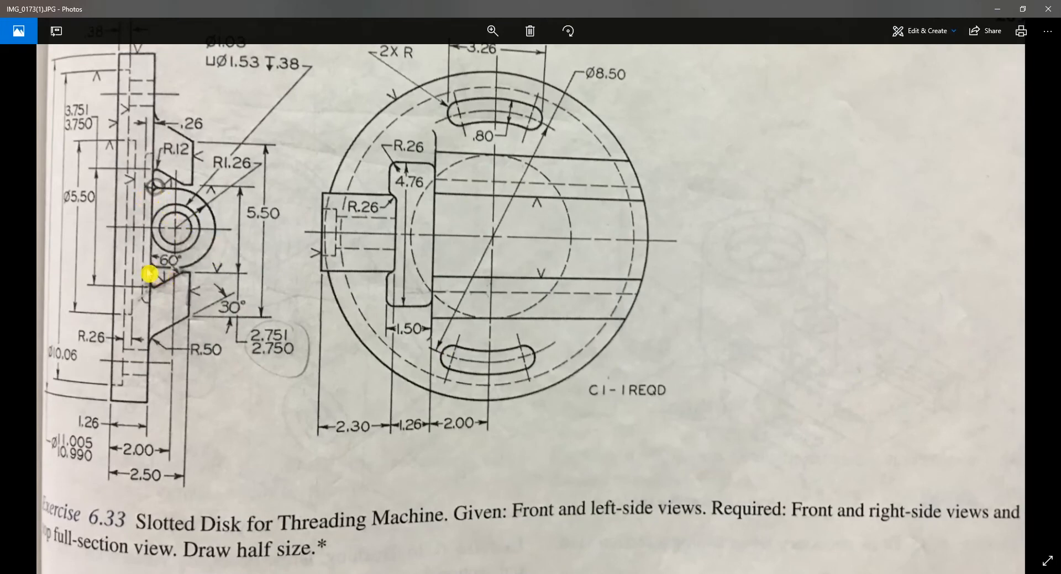
left_click(1022, 9)
middle_click_drag(542, 280, 523, 229)
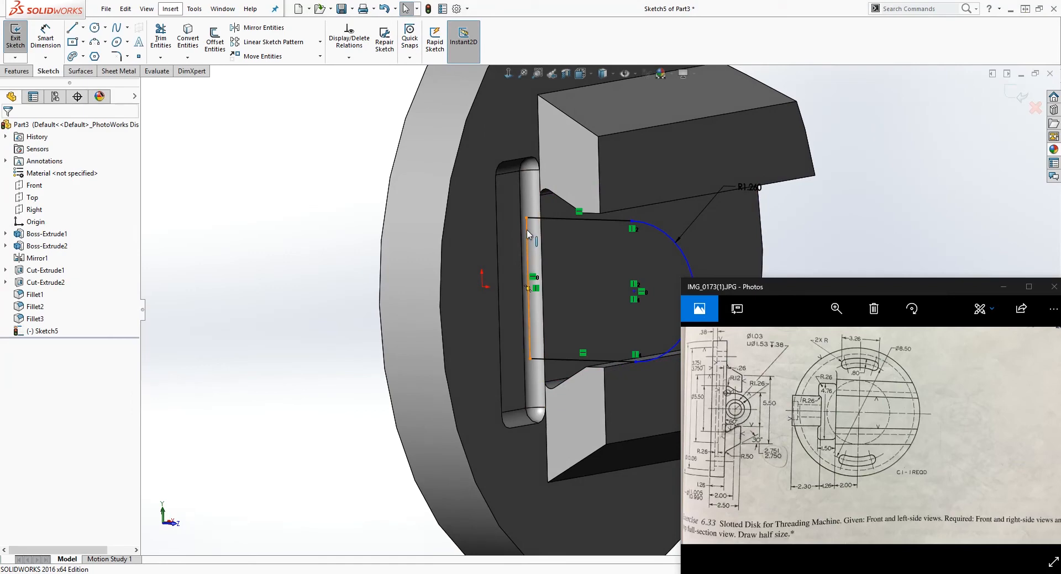
left_click(518, 246)
left_click(512, 233, "ctrl")
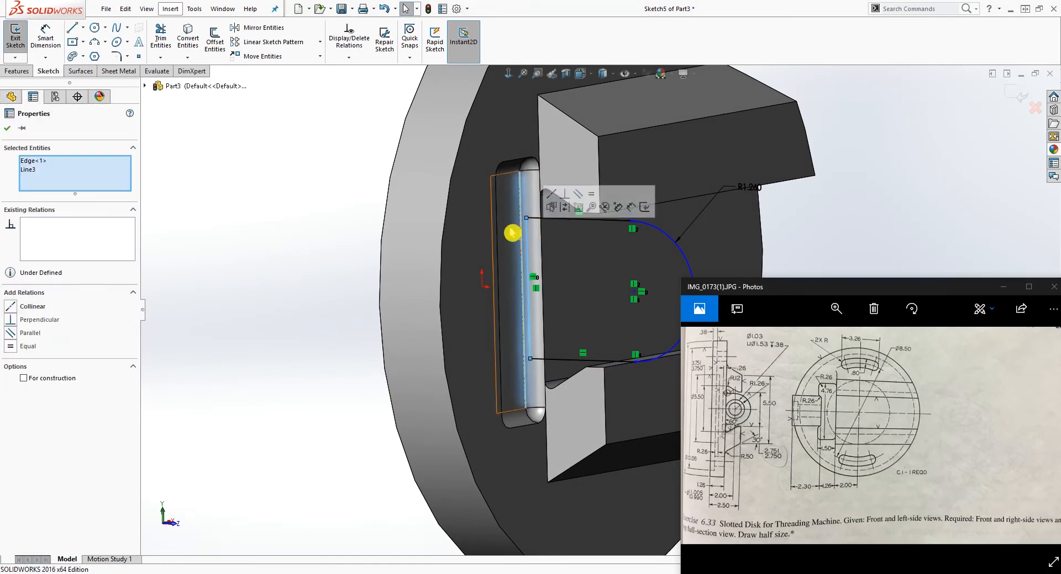
left_click(13, 307)
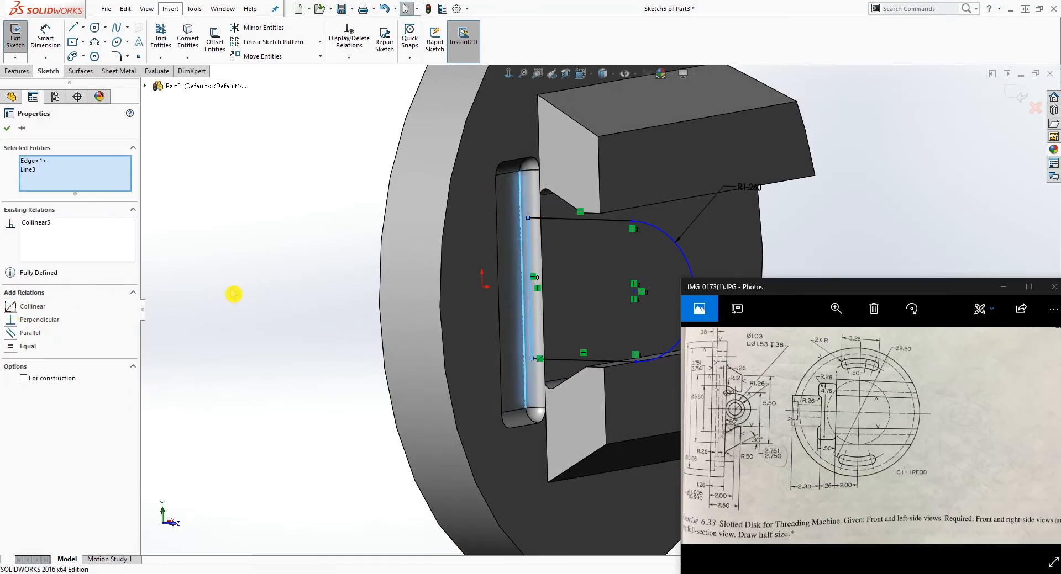
left_click(234, 294)
key("f")
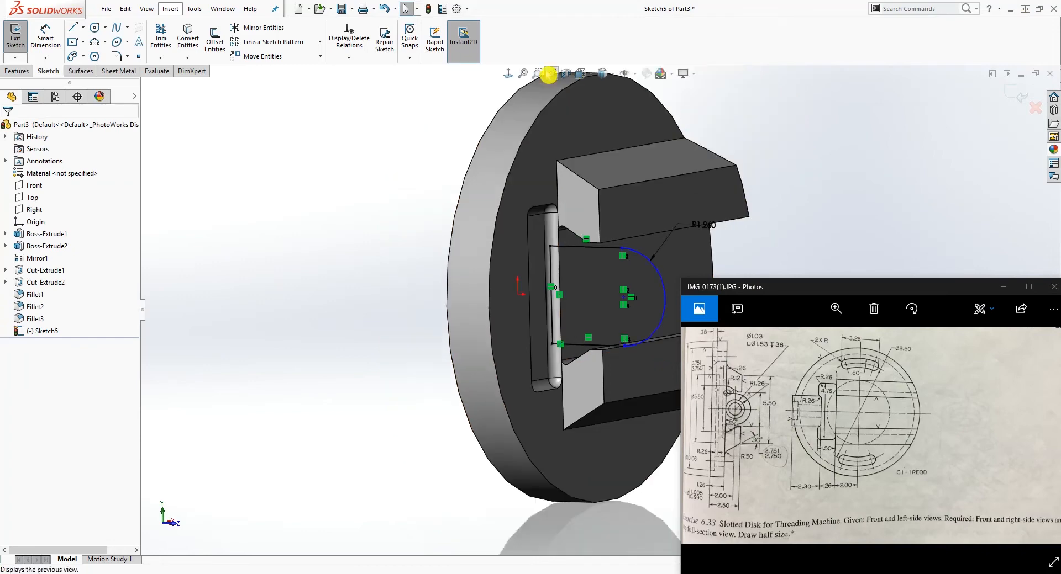
left_click(510, 73)
scroll(762, 153, "up", 1)
scroll(771, 177, "down", 3)
scroll(516, 329, "up", 3)
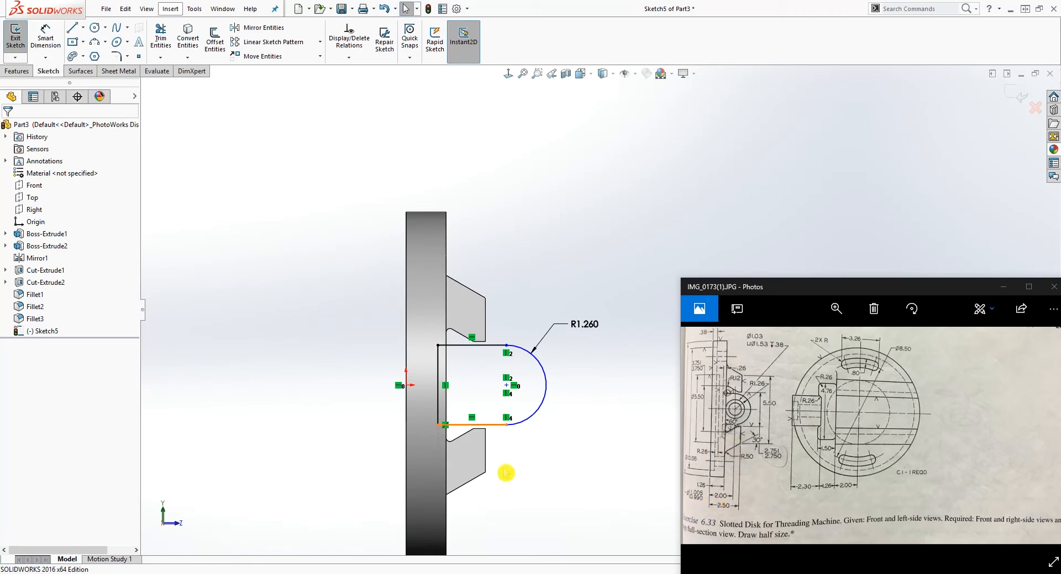
Step: Dimension the arc's centre at 2 in from the disk's back face
scroll(505, 473, "up", 3)
scroll(522, 475, "down", 3)
right_click_drag(539, 512, 524, 453)
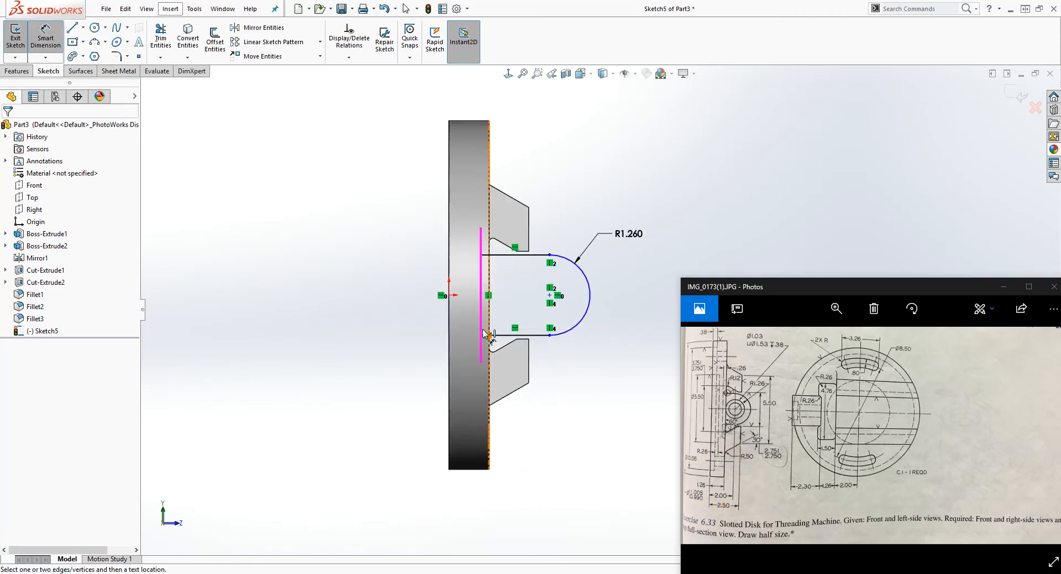
left_click(449, 431)
left_click(549, 296)
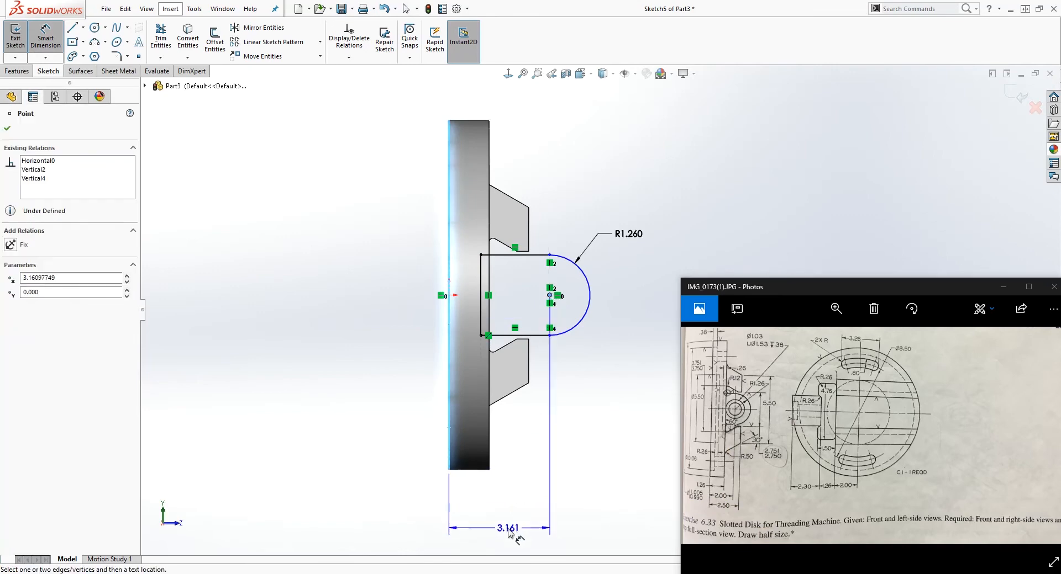
left_click(487, 515)
type("2")
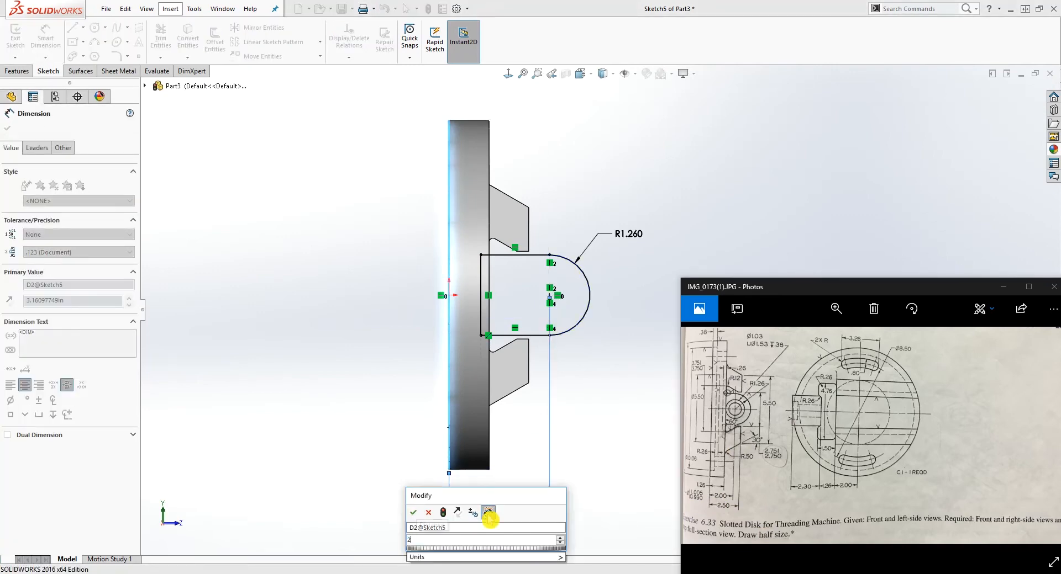
key("Return")
key("Escape")
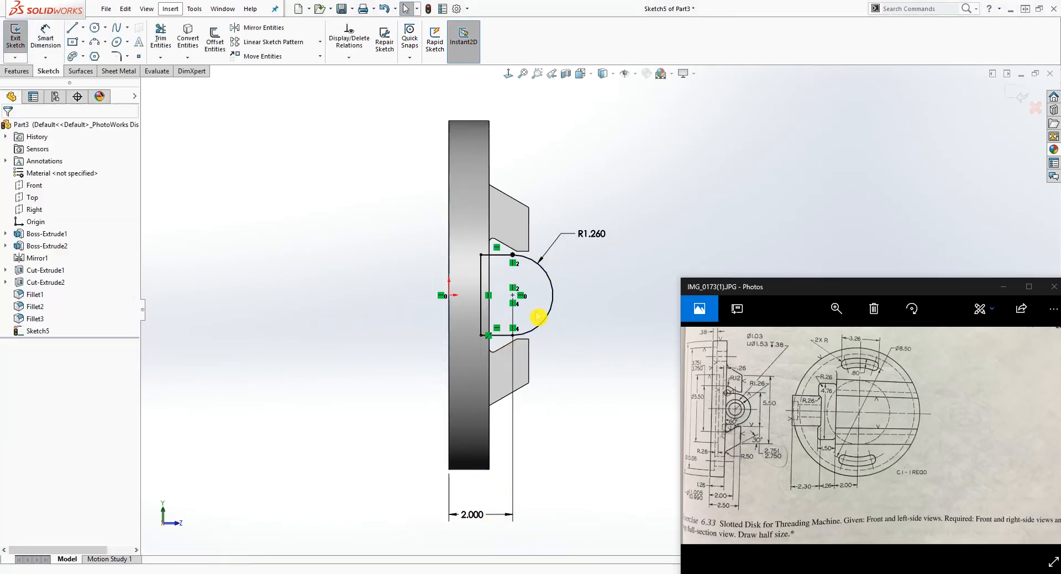
Step: Start a boss extrusion of the rounded profile from an offset, with a blind depth of 1.26 in
mouse_move(556, 429)
middle_mouse_down()
mouse_move(471, 349)
mouse_move(464, 424)
middle_mouse_up()
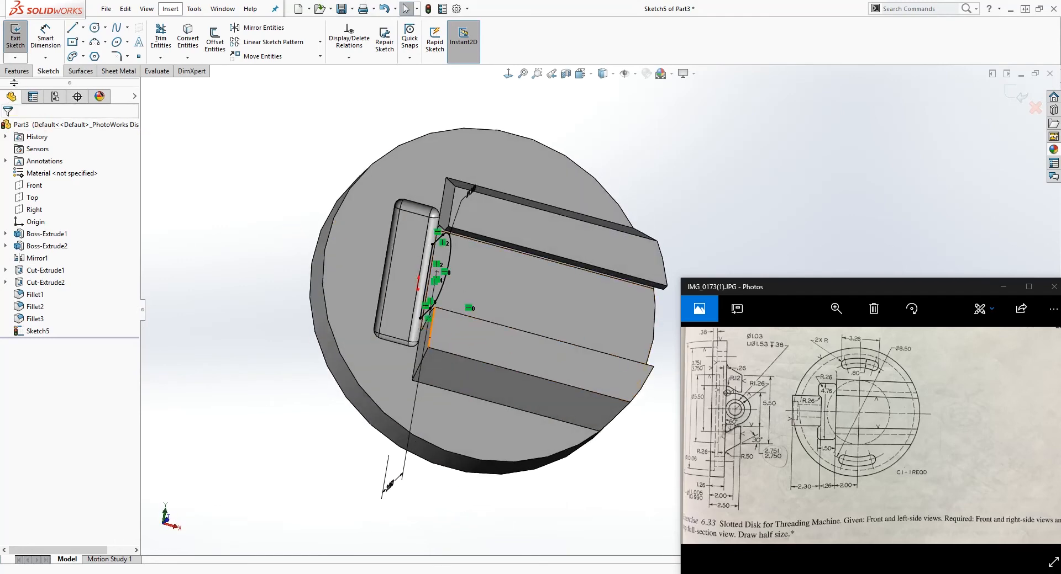
left_click(16, 71)
left_click(20, 38)
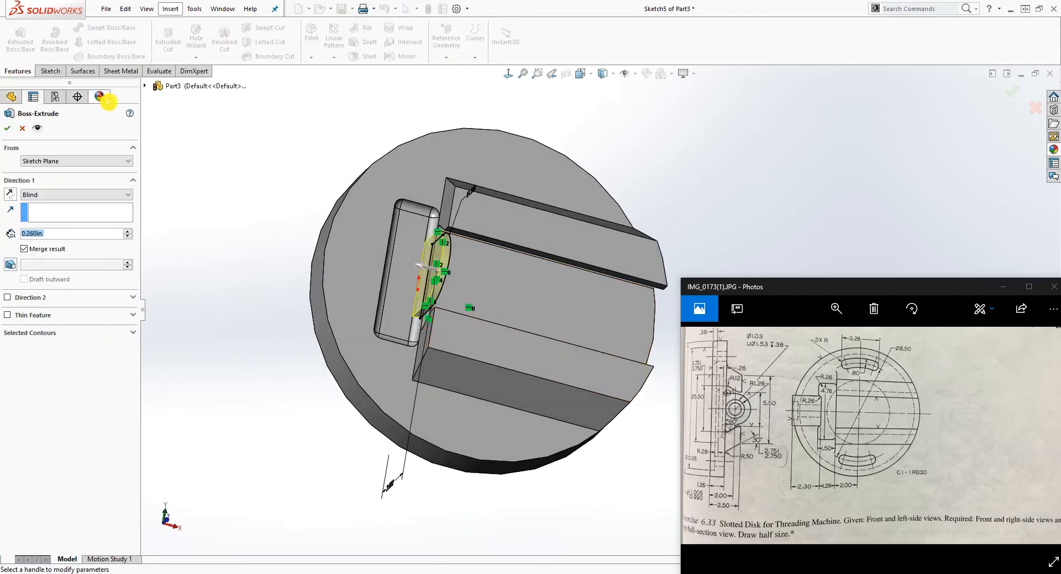
left_click(84, 161)
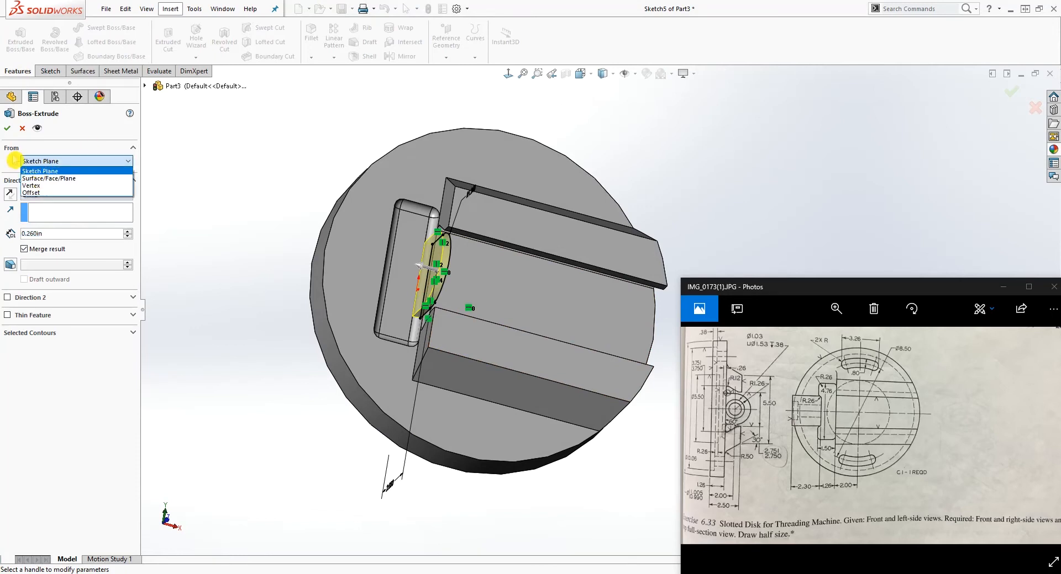
left_click(34, 192)
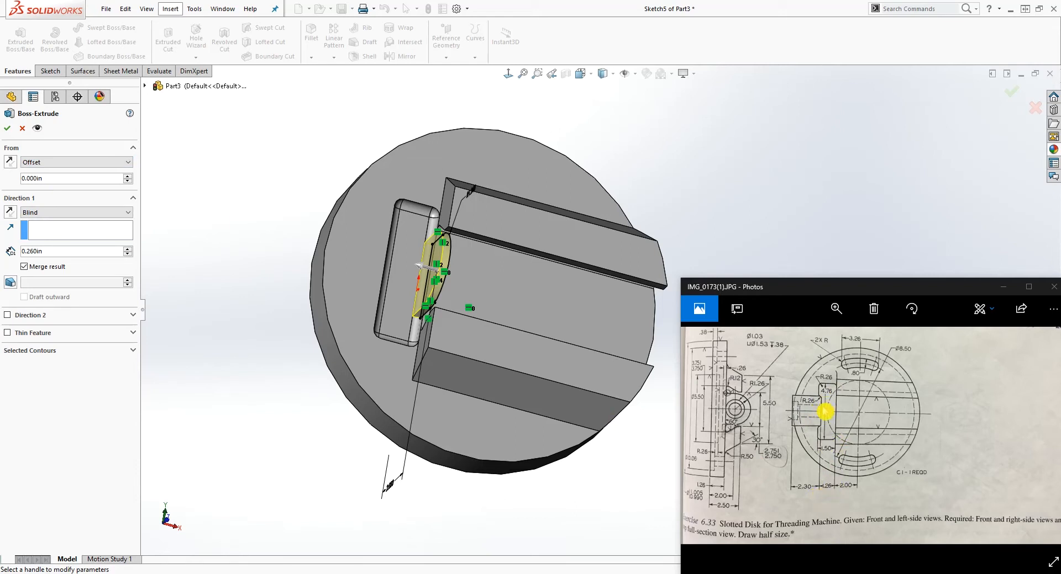
left_click(51, 252)
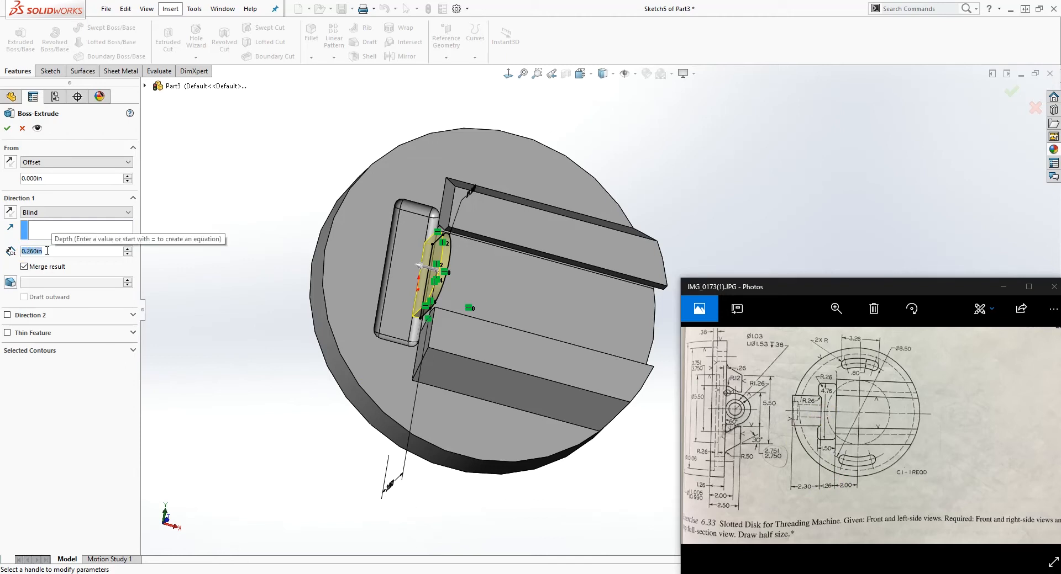
type("1.")
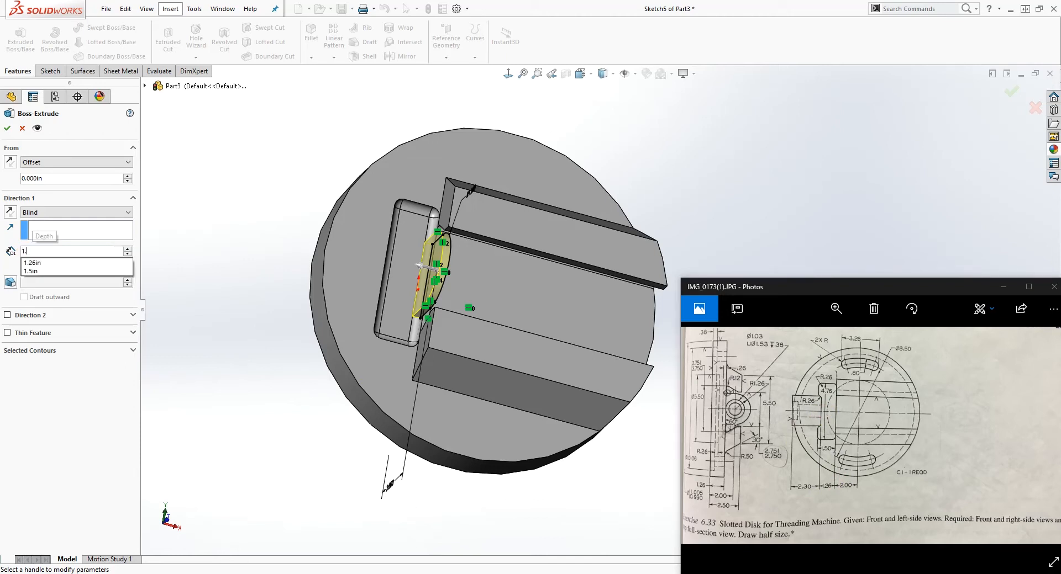
type("26")
key("Return")
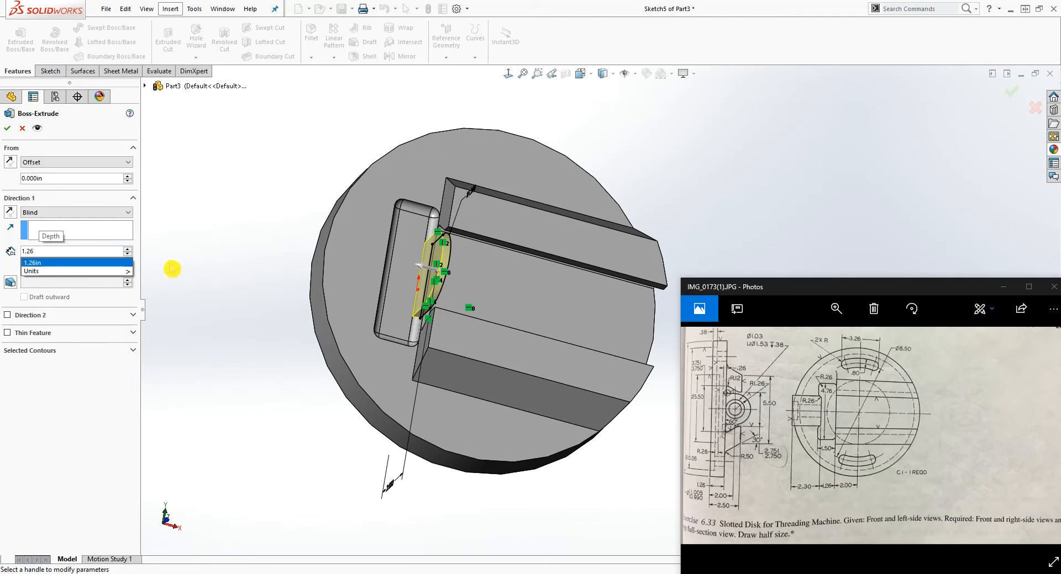
Step: Set the extrusion's start offset from the sketch plane to 1.26 in
middle_click_drag(343, 305, 348, 324)
left_click(61, 178)
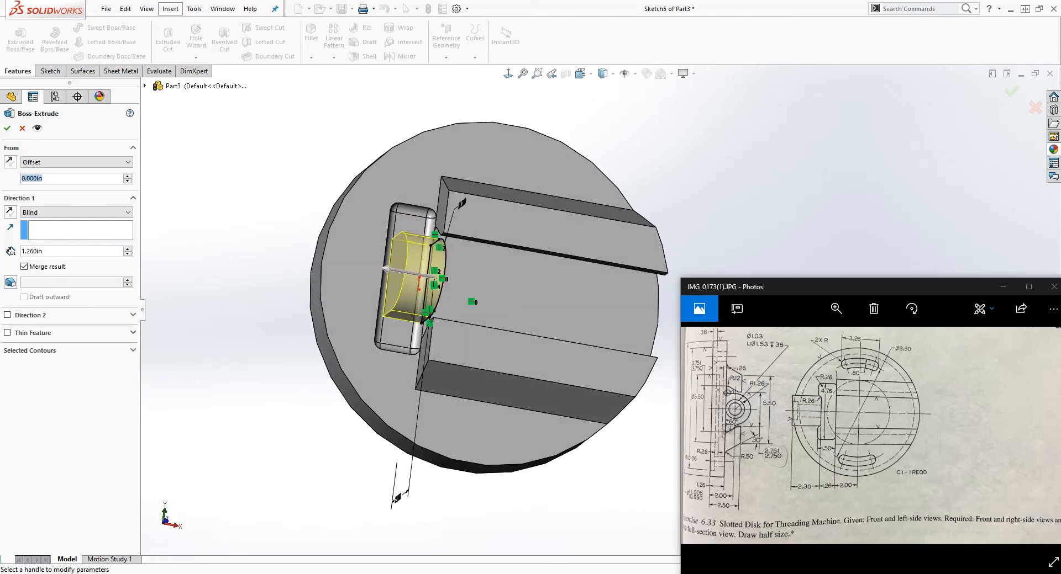
type("1.26")
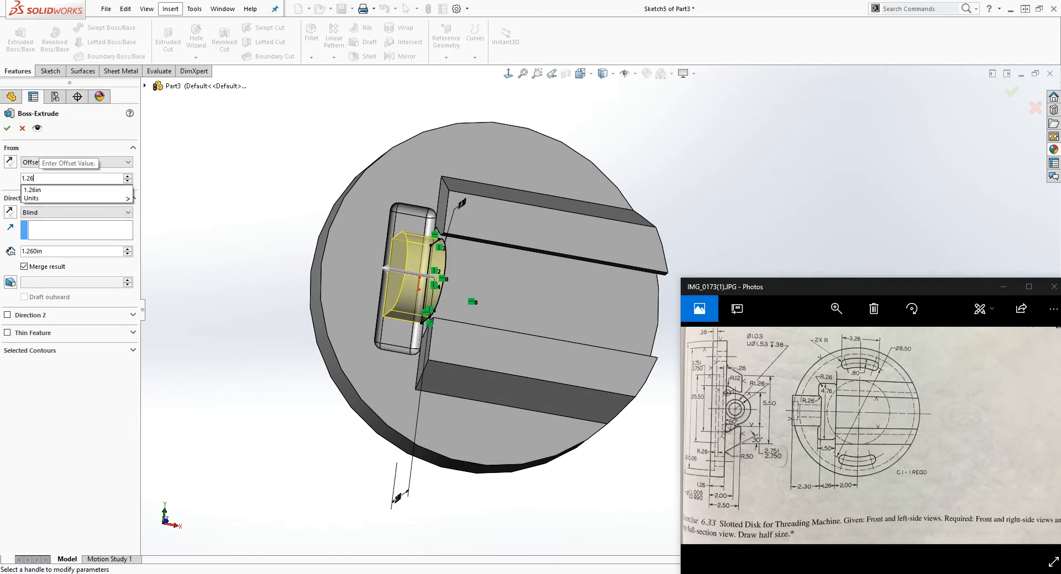
key("Return")
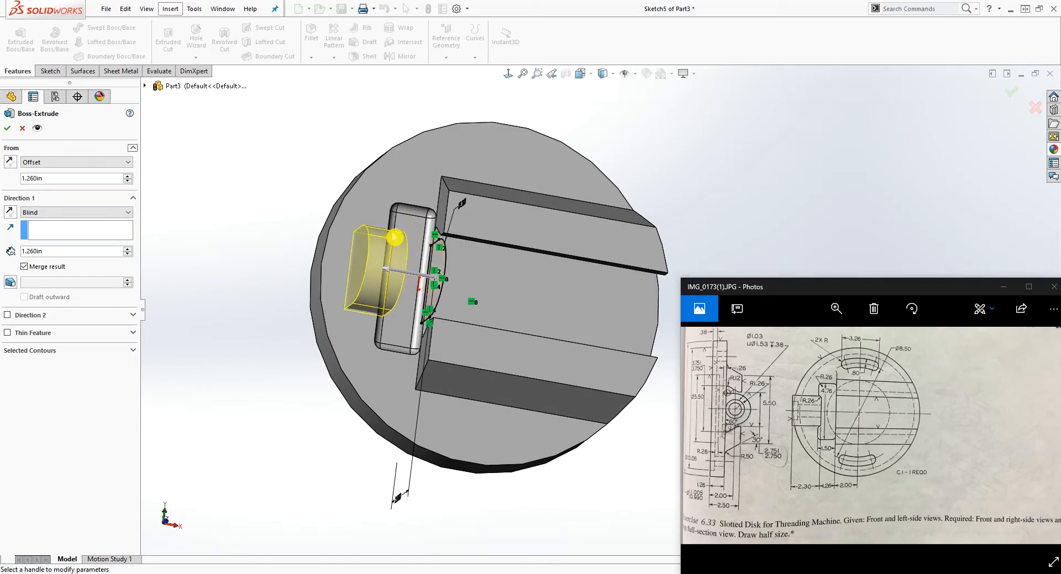
Step: End the extrusion Up To Vertex at the recess's outer edge and create the boss
left_click(83, 212)
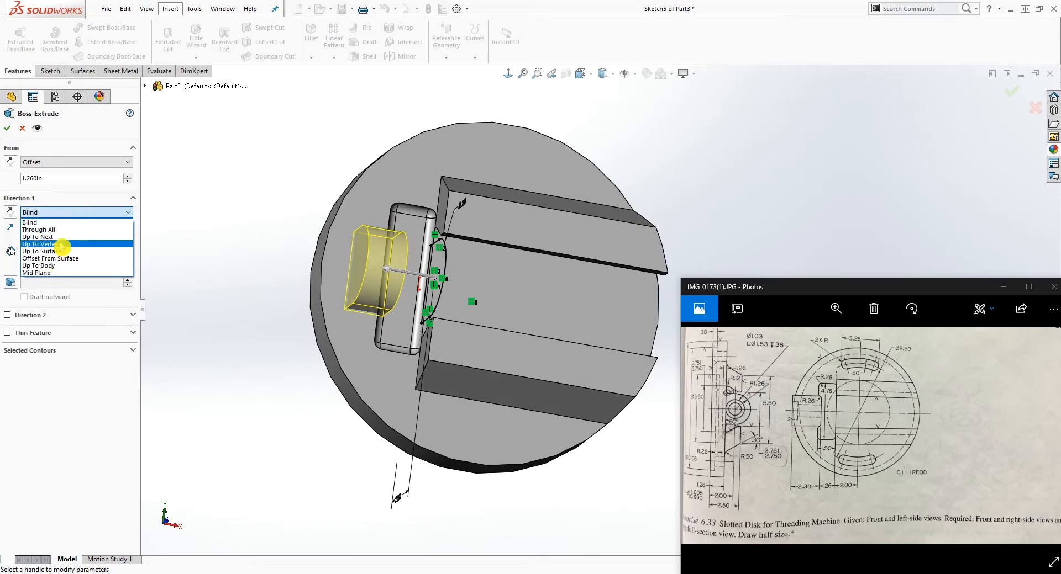
left_click(63, 245)
middle_click_drag(456, 246, 434, 279)
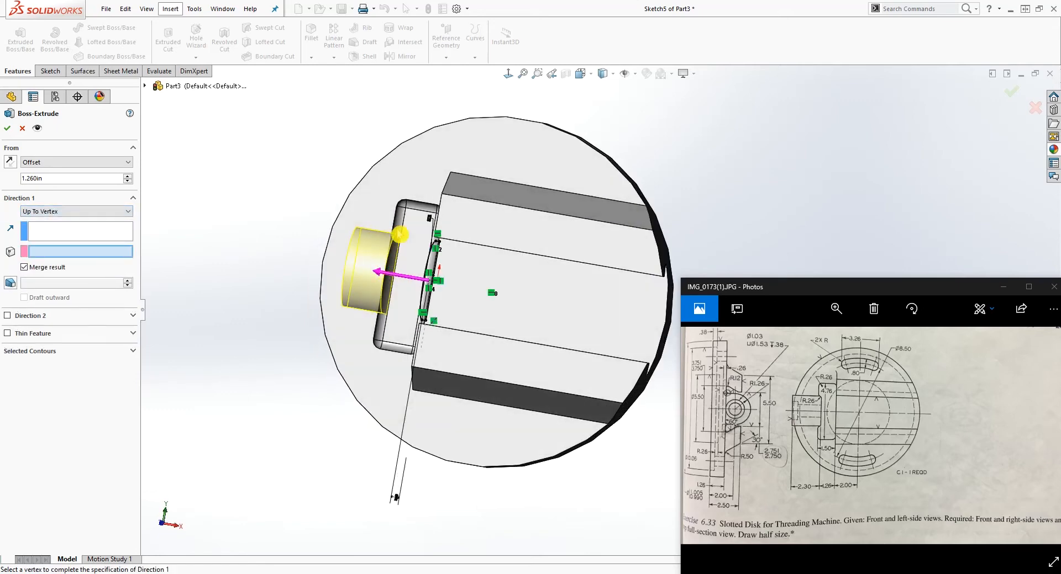
left_click(398, 221)
middle_click_drag(330, 334, 320, 210)
left_click(7, 128)
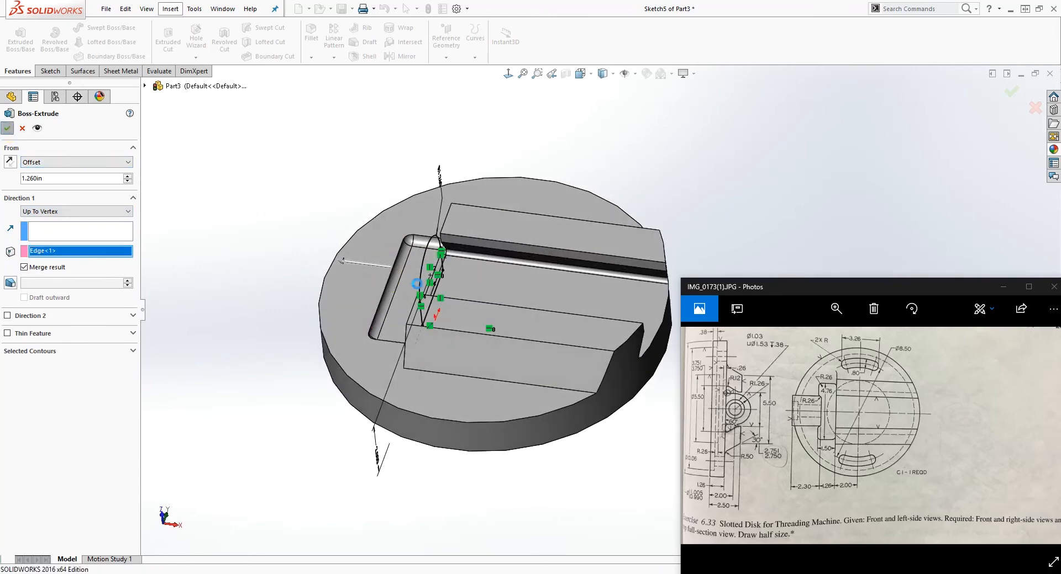
Step: Start a sketch on the thin rounded boss's flat face that looks toward the bars
scroll(347, 288, "down", 2)
middle_click_drag(374, 301, 404, 307)
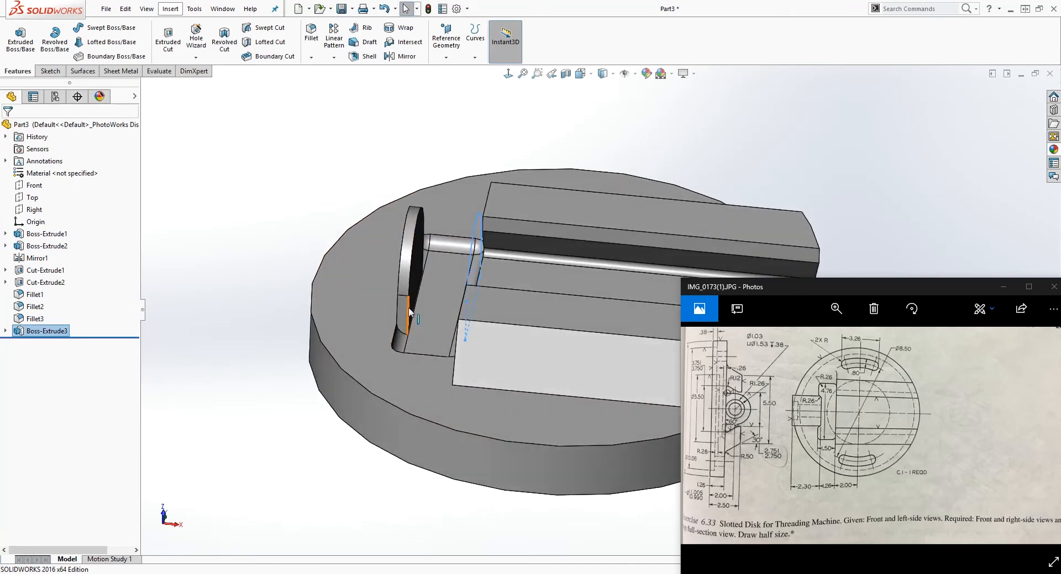
scroll(387, 326, "down", 3)
middle_click(528, 294)
middle_click_drag(528, 293, 450, 240)
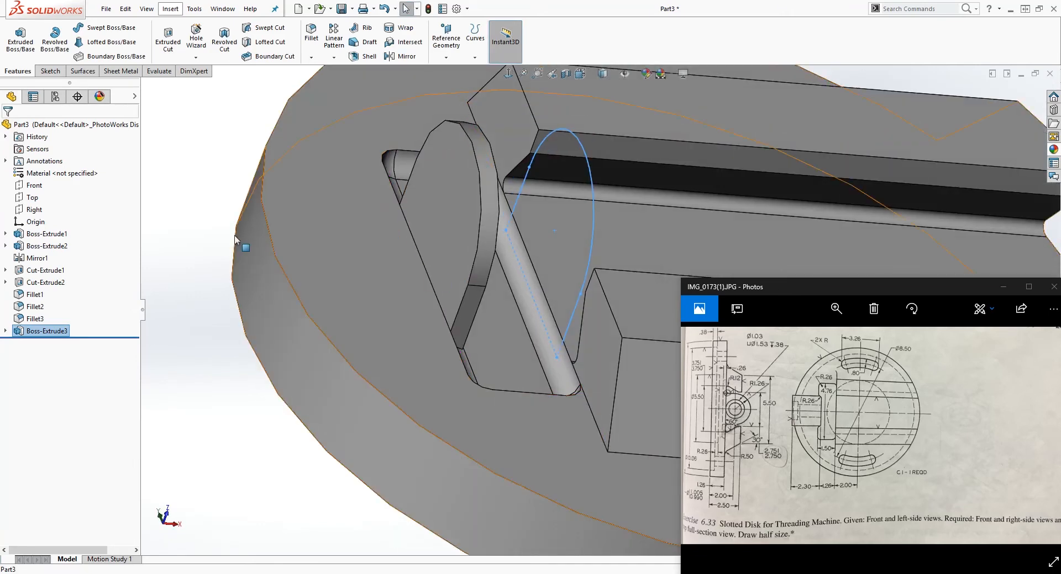
middle_click_drag(298, 318, 442, 277)
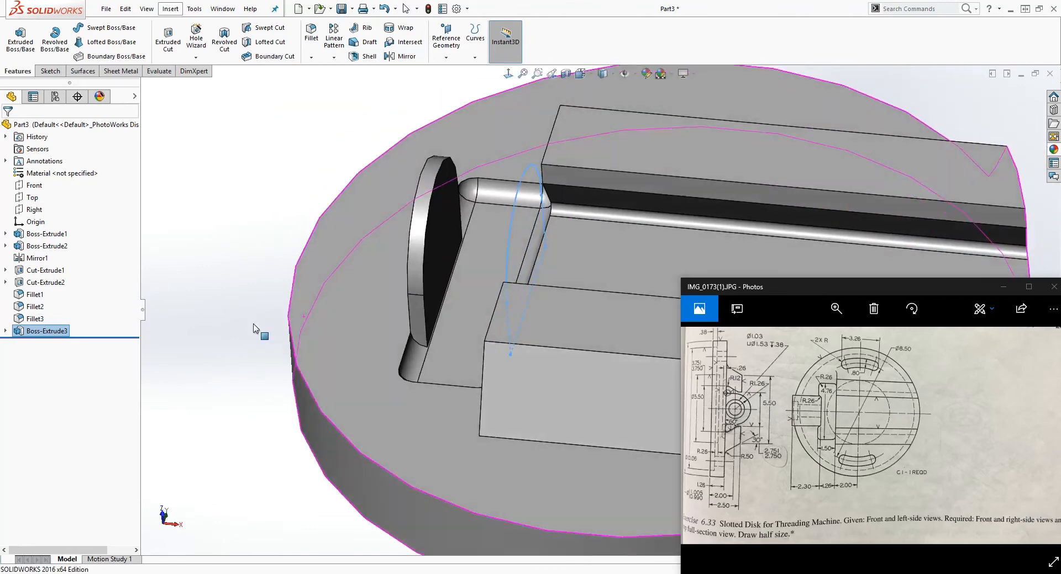
left_click(446, 223)
left_click(49, 71)
left_click(8, 34)
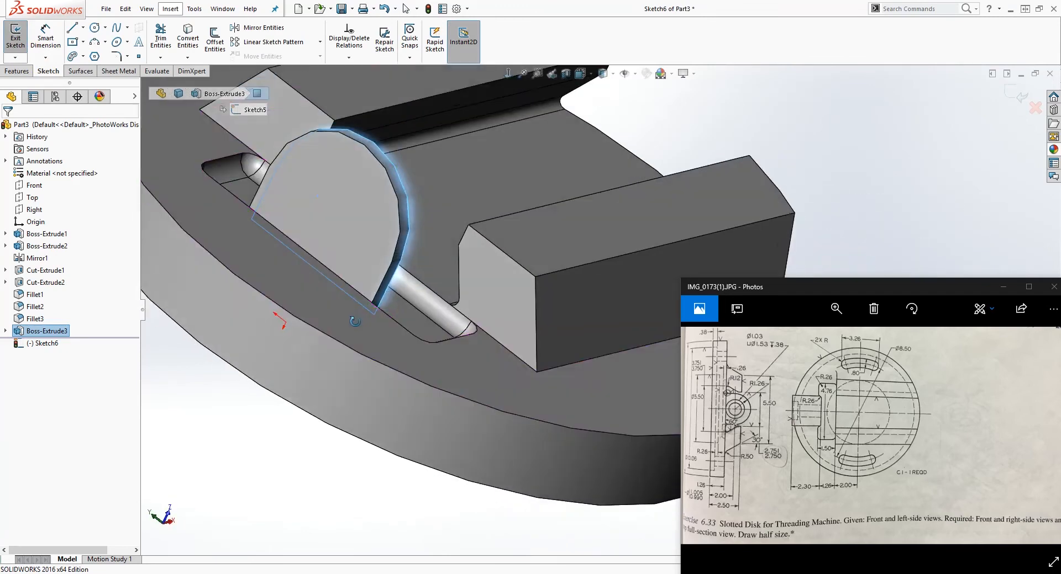
Step: Convert the outline of the thin boss's outward-facing flat face into sketch entities
left_click(344, 207)
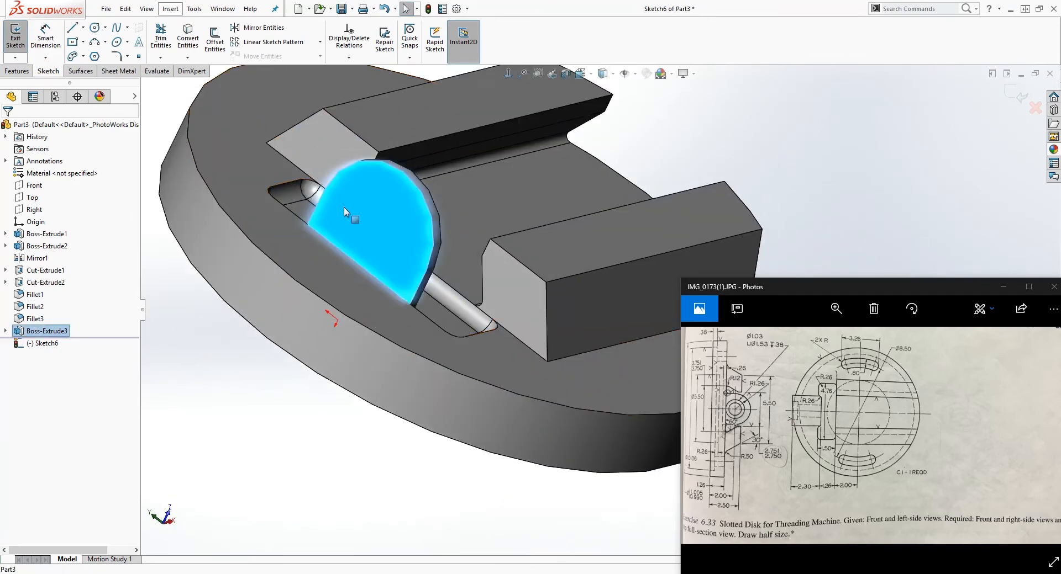
left_click(194, 42)
mouse_move(323, 326)
middle_mouse_down()
mouse_move(275, 315)
mouse_move(272, 343)
middle_mouse_up()
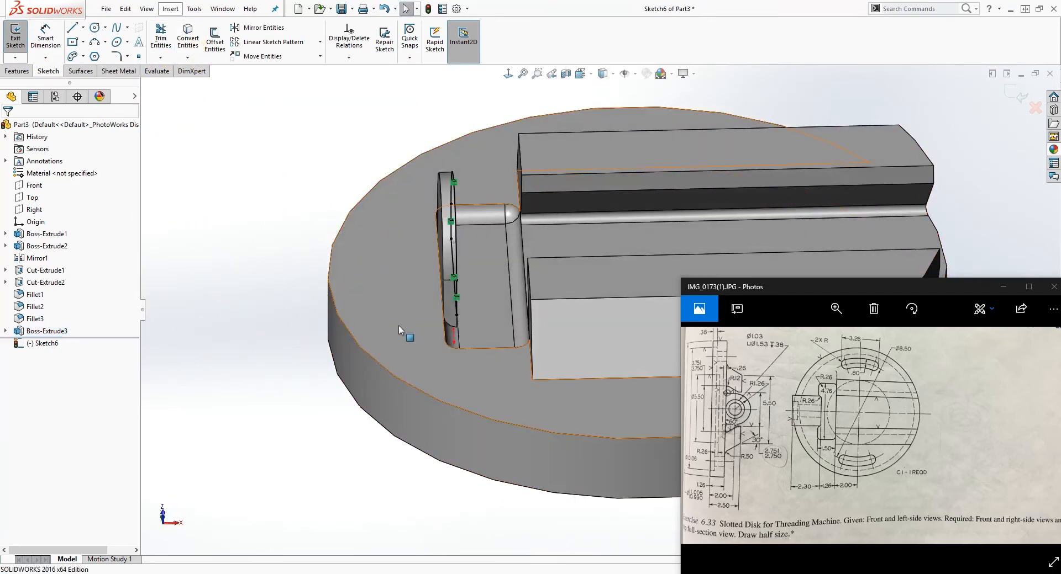
mouse_move(492, 267)
middle_mouse_down()
mouse_move(453, 262)
mouse_move(422, 231)
middle_mouse_up()
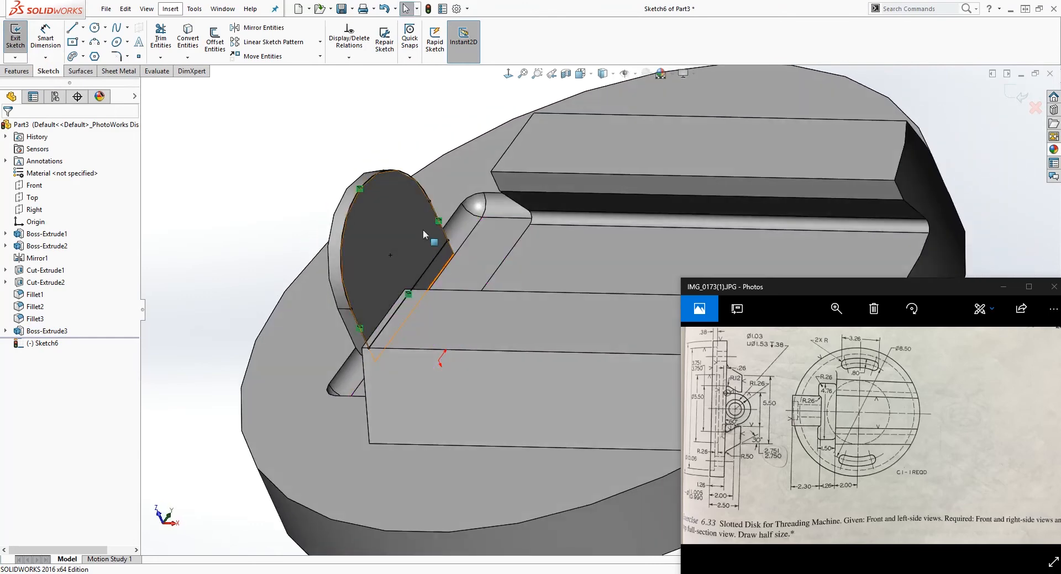
middle_click_drag(370, 254, 243, 166)
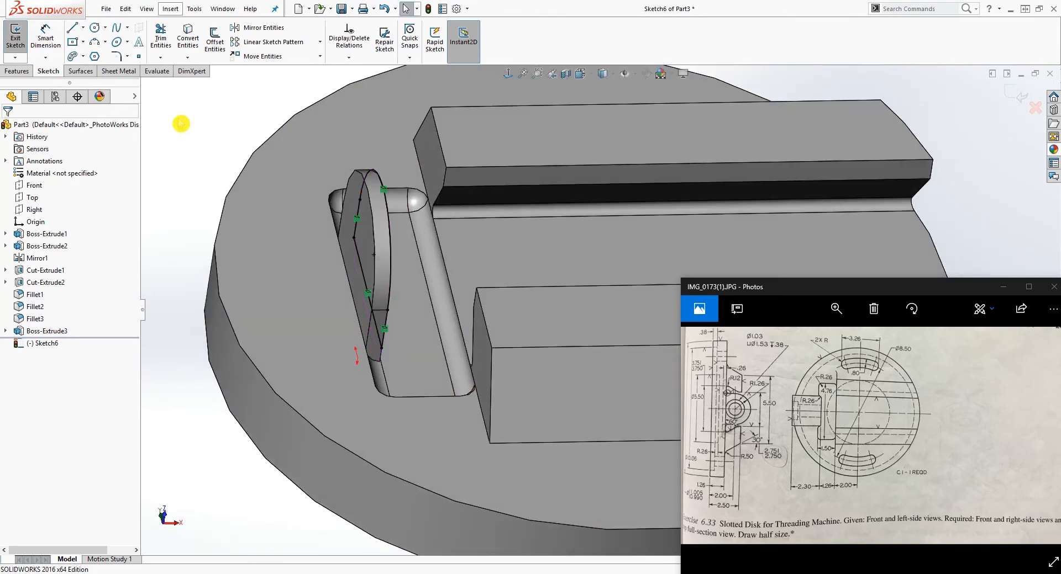
Step: Extrude the converted outline 2.3 in blind in the reversed direction, outward past the disk's rim
left_click(17, 70)
left_click(20, 38)
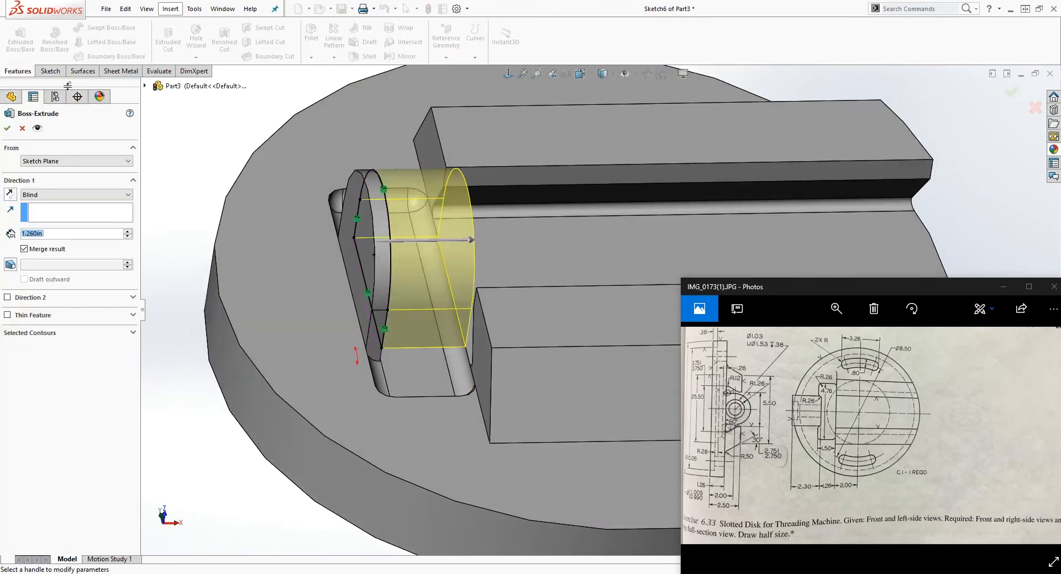
left_click(11, 194)
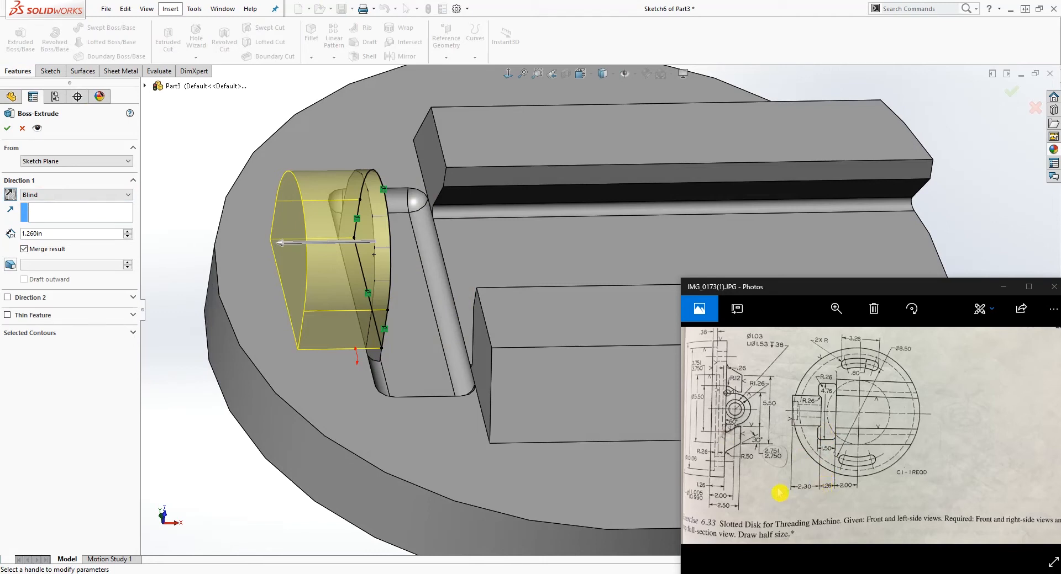
double_click(49, 233)
type("2.3")
key("Return")
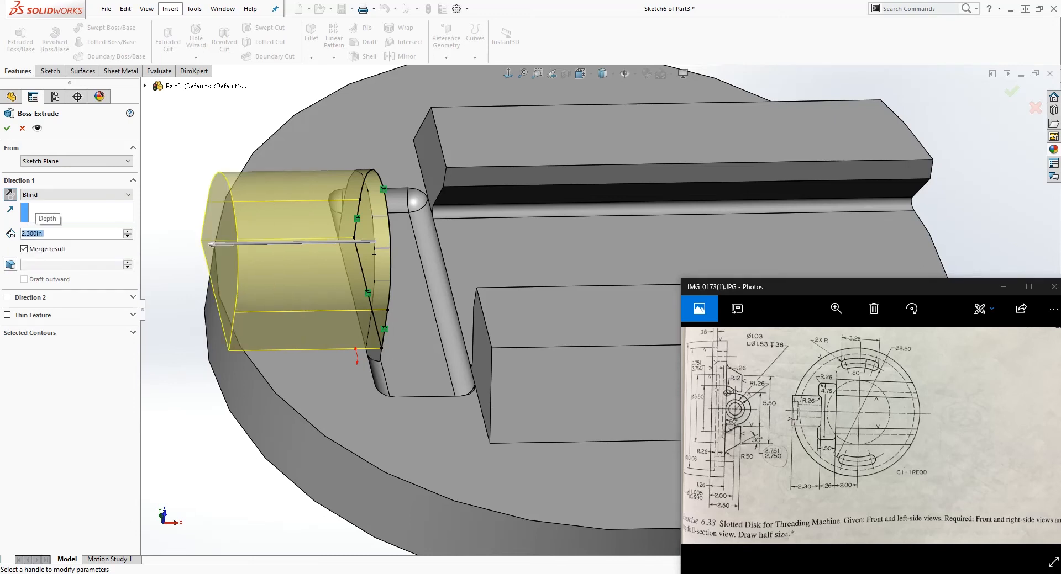
left_click(8, 132)
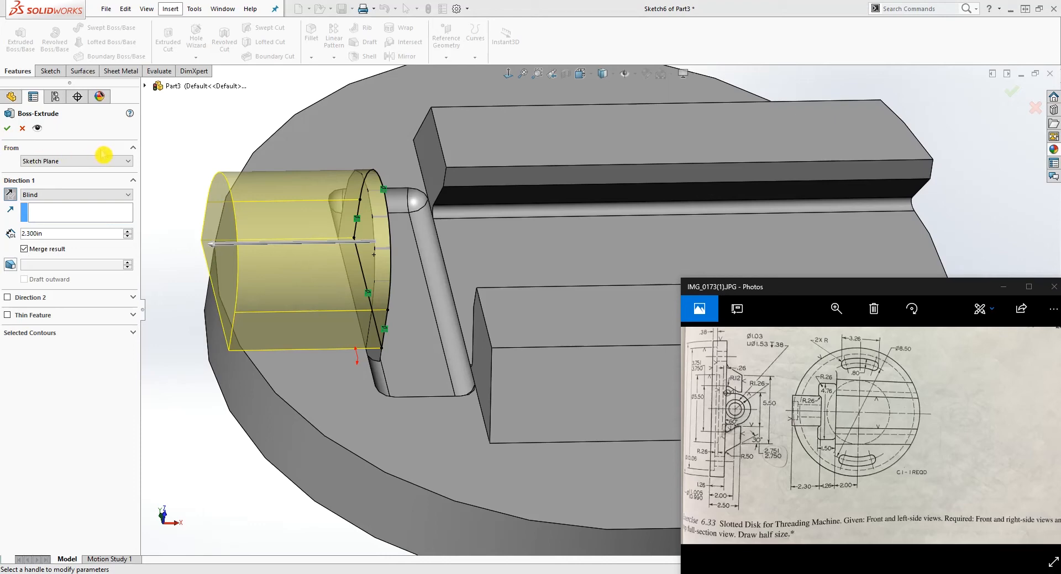
left_click(8, 128)
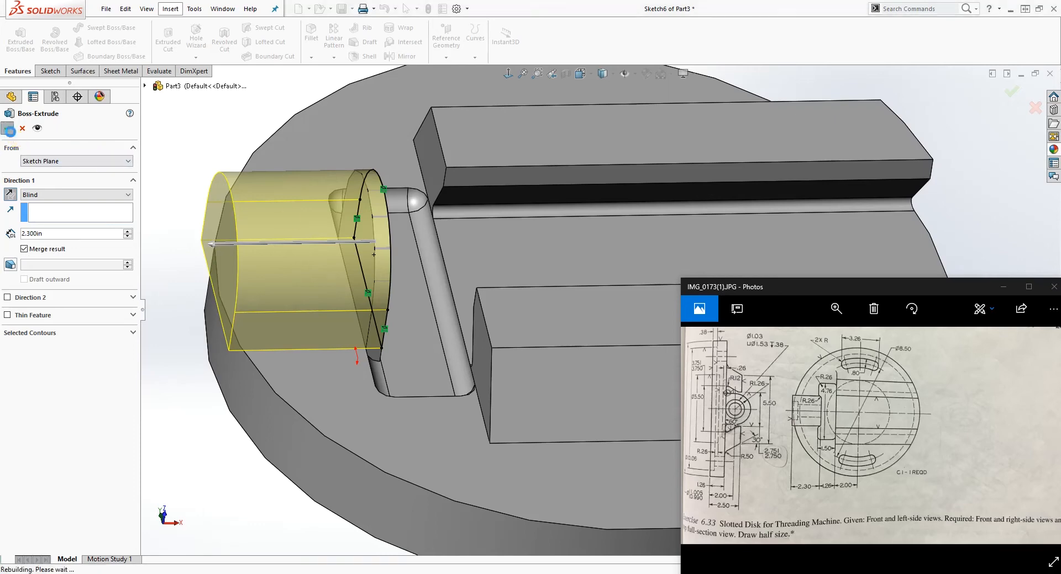
Step: Examine the extruded boss and compare its inner end with the fillet callouts in the reference drawing
scroll(322, 296, "up", 2)
scroll(411, 299, "up", 3)
scroll(824, 179, "down", 2)
scroll(761, 211, "up", 2)
left_click(758, 211)
scroll(596, 376, "down", 3)
scroll(599, 376, "up", 1)
middle_click_drag(603, 377, 496, 295)
left_click(708, 415)
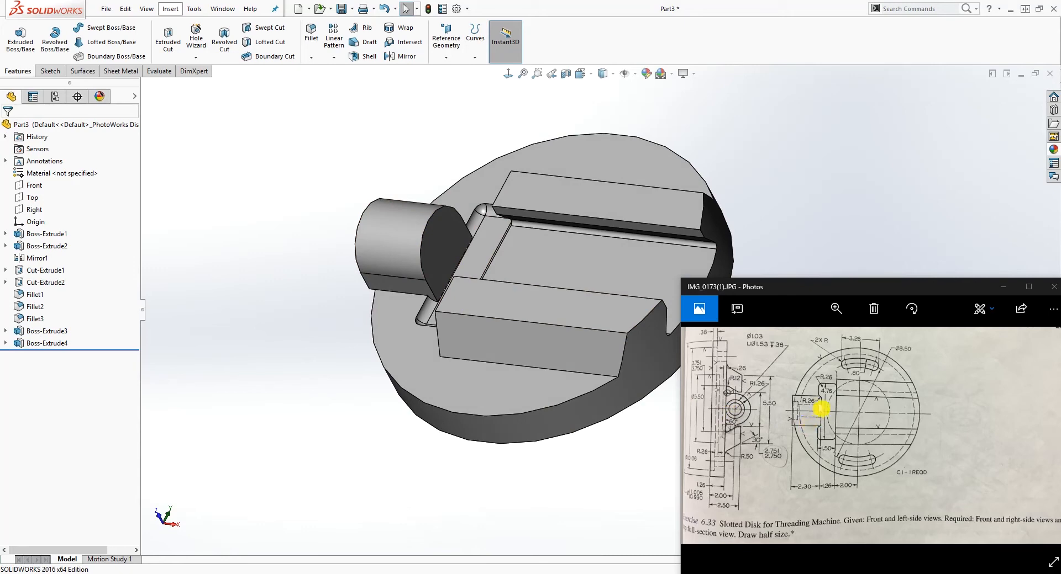
Step: Fillet the curved edge at the boss's inner end above the recess with a 0.26 in radius
middle_click_drag(413, 207, 463, 194)
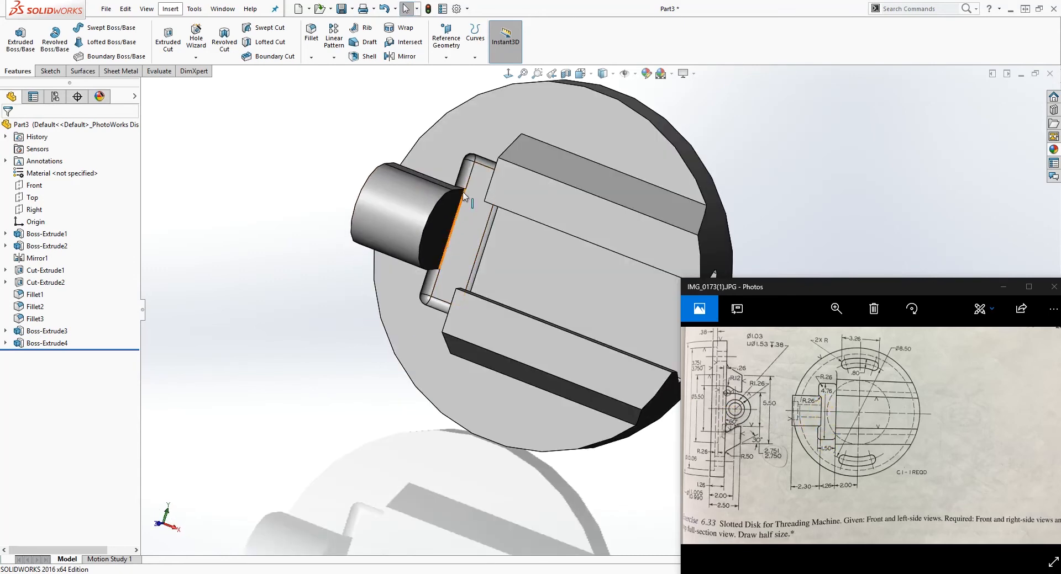
left_click(311, 33)
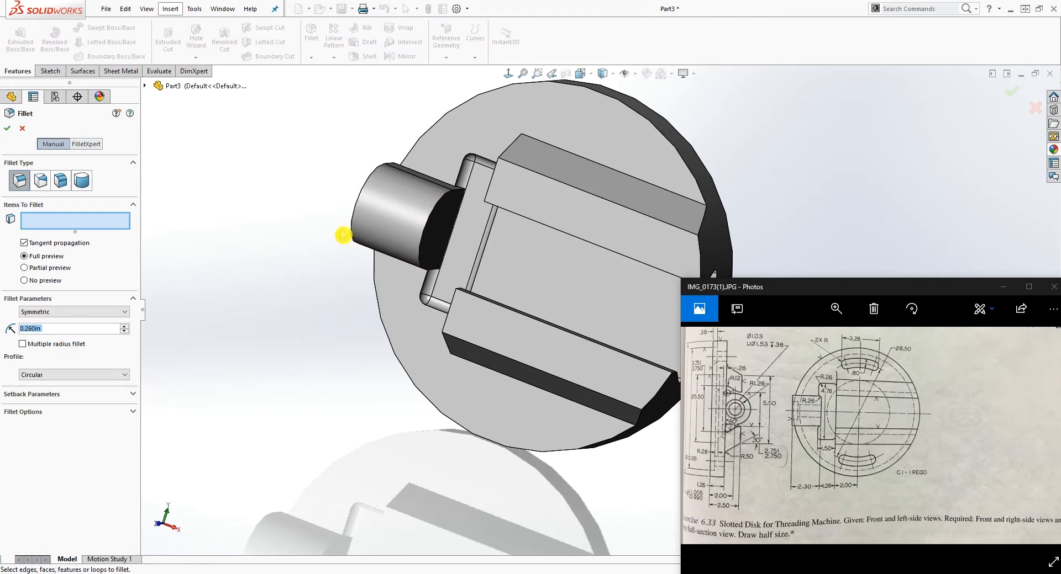
left_click(435, 245)
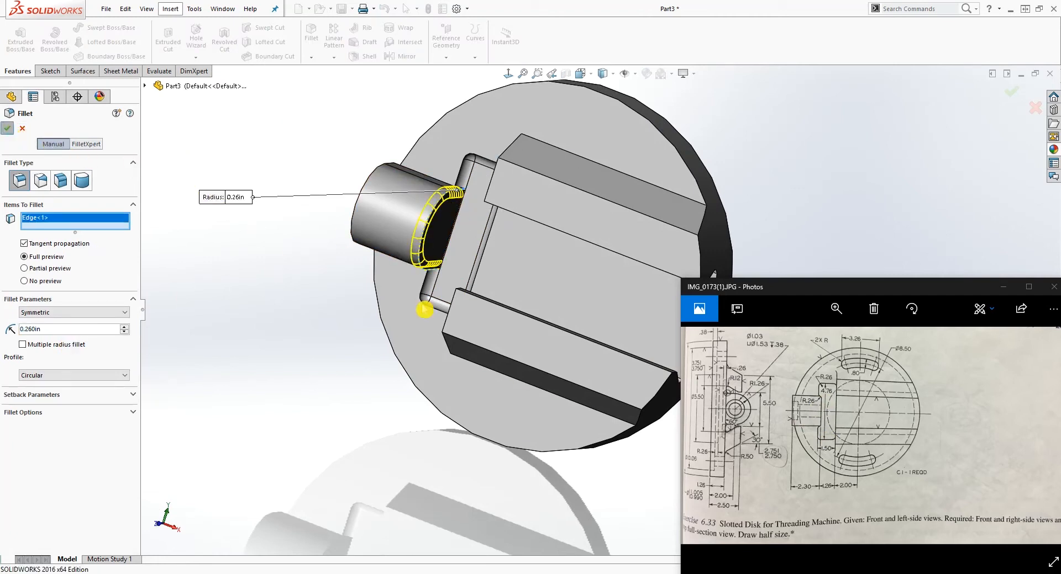
key("Return")
scroll(457, 346, "down", 1)
middle_click_drag(459, 346, 504, 246)
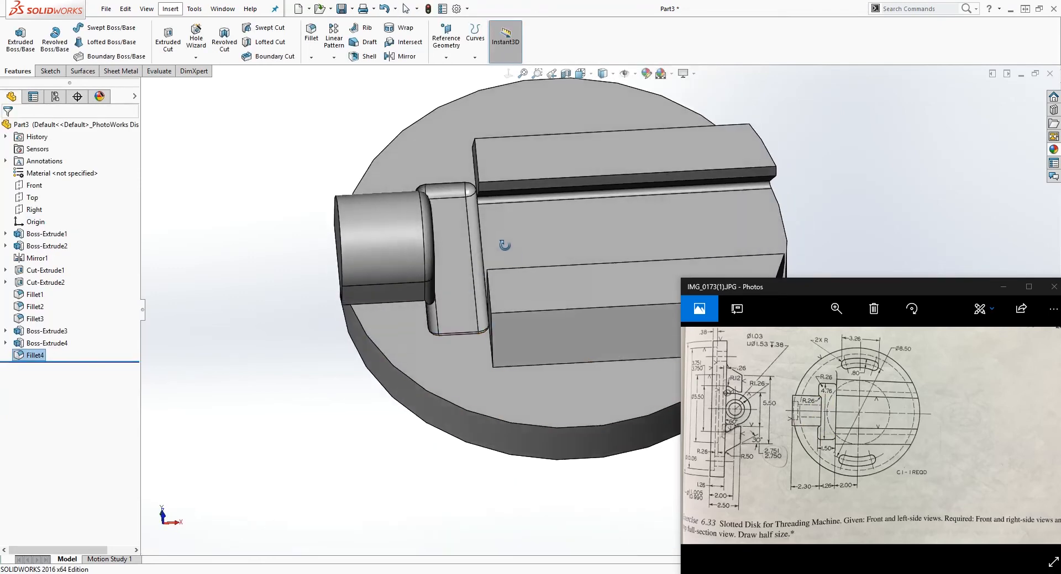
Step: Fillet the two straight edges where the rounded boss meets the disk's face with a 0.12 in radius
left_click(311, 33)
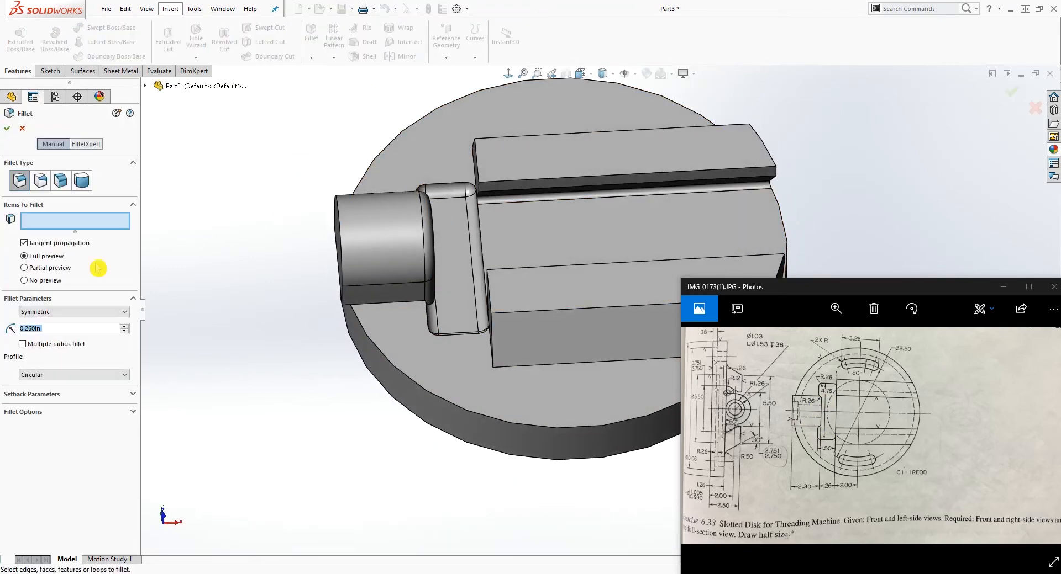
type(".12")
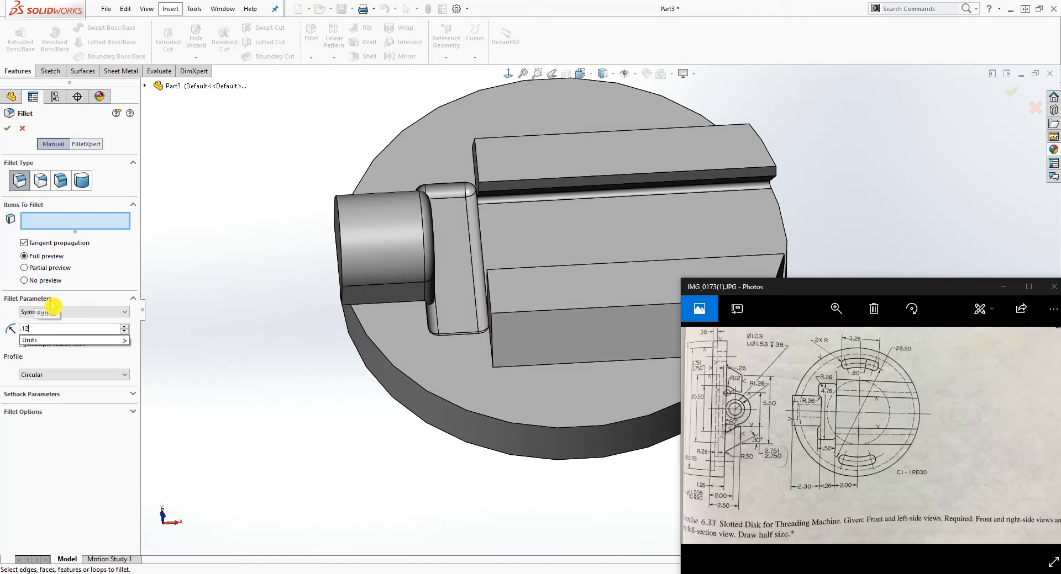
key("Return")
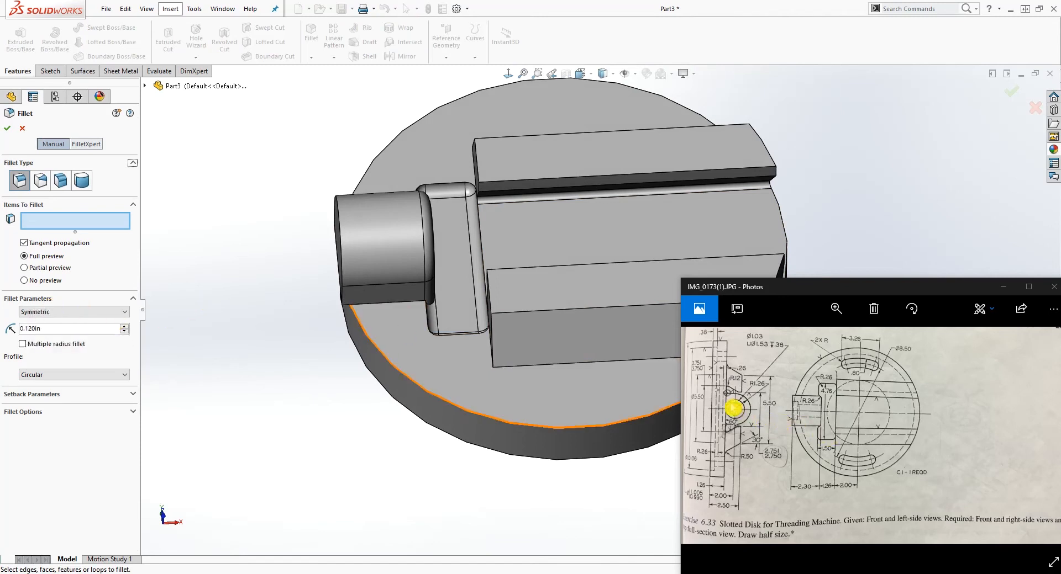
left_click(1029, 286)
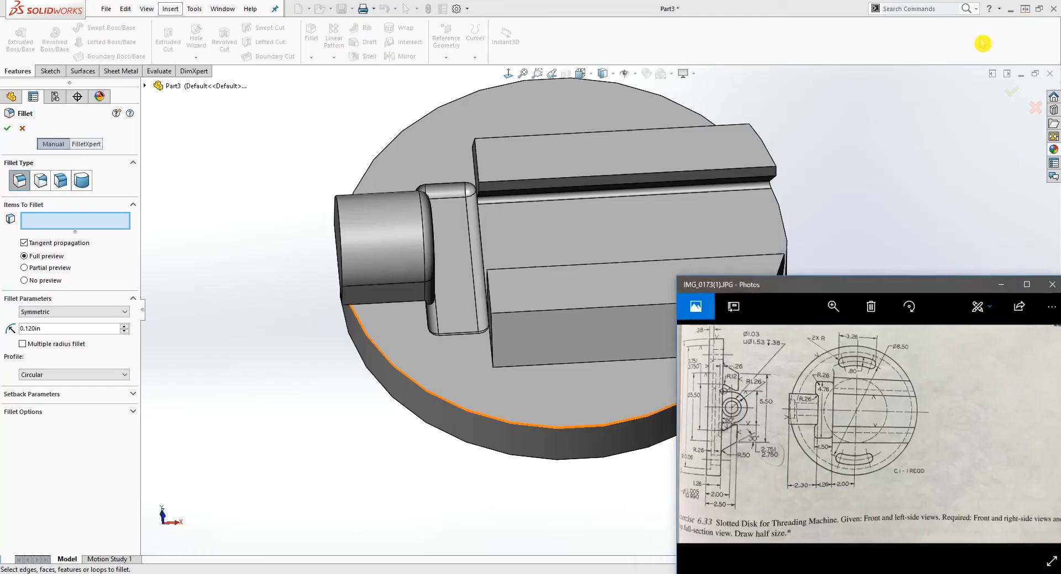
left_click(1022, 9)
middle_click_drag(350, 194, 386, 348)
left_click(381, 241)
left_click(385, 324)
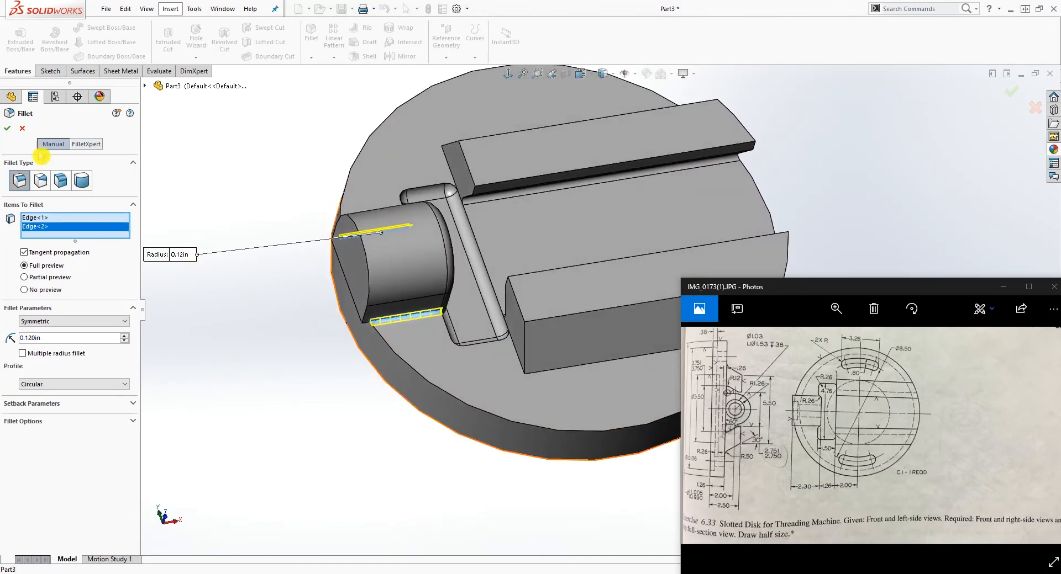
left_click(7, 128)
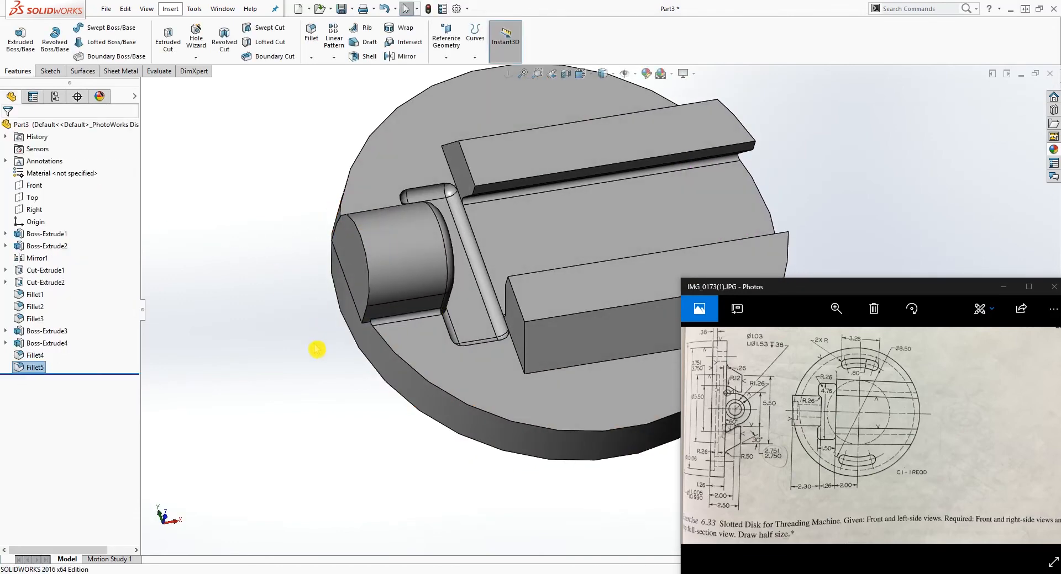
Step: Fillet the two short remaining lower edges at the rounded boss's outer end, beside the disk's rim, with a 0.12 in radius
middle_click_drag(315, 350, 315, 241)
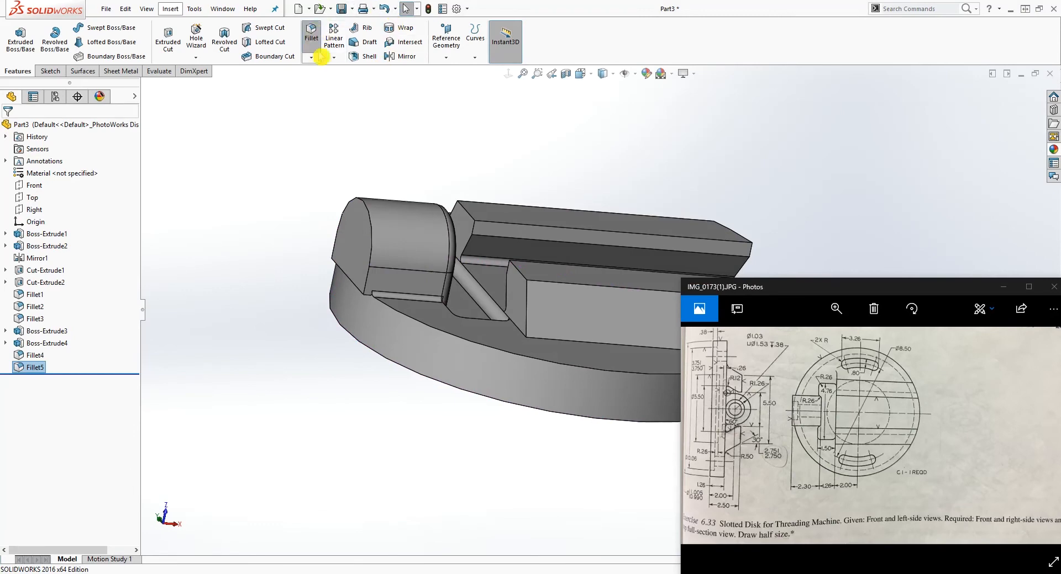
left_click(311, 33)
scroll(357, 275, "down", 5)
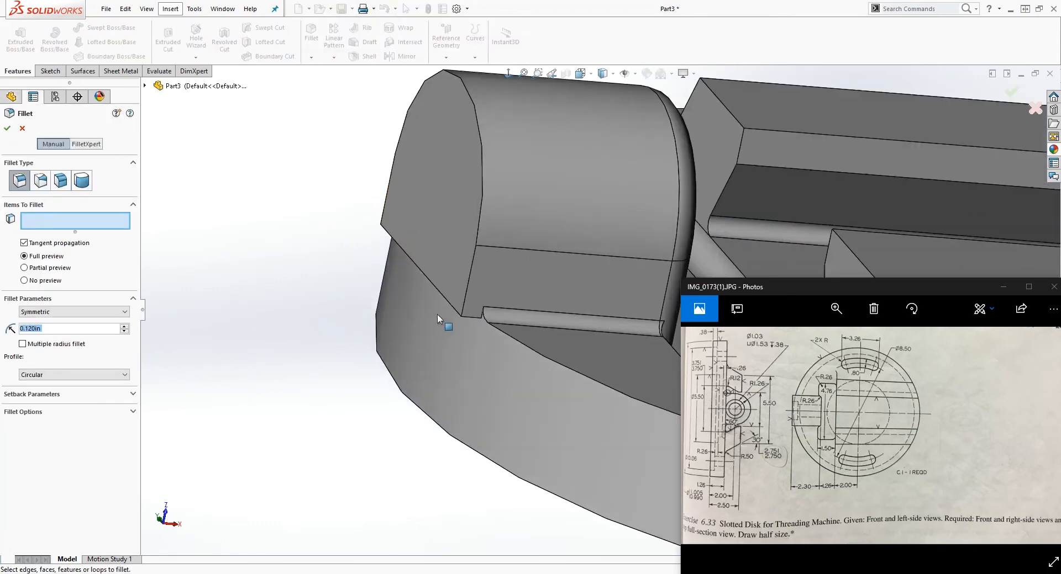
left_click(466, 316)
middle_click_drag(418, 320, 127, 163)
left_click(364, 255)
scroll(379, 289, "up", 7)
middle_click_drag(505, 346, 378, 352)
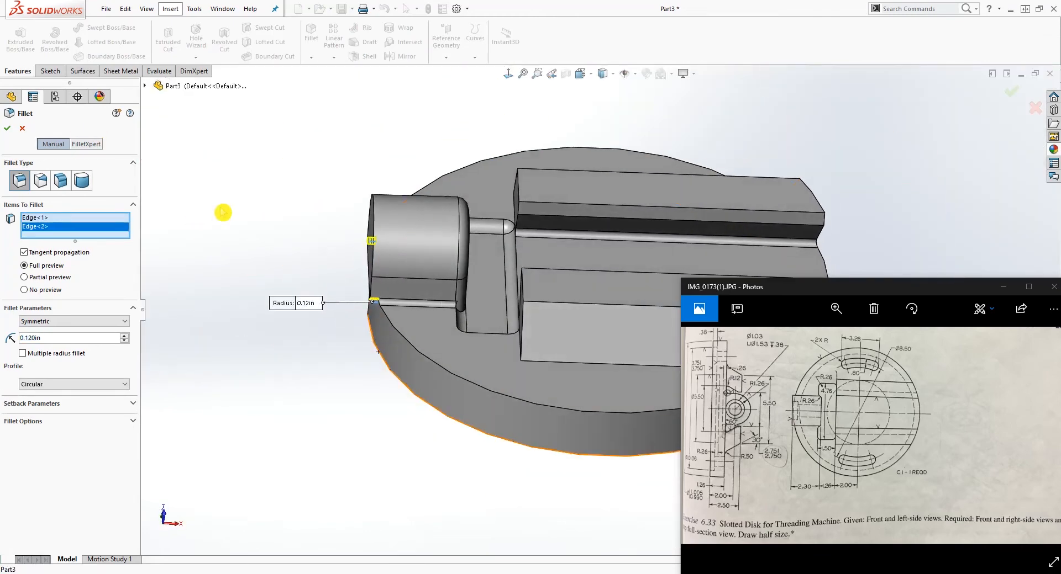
left_click(11, 132)
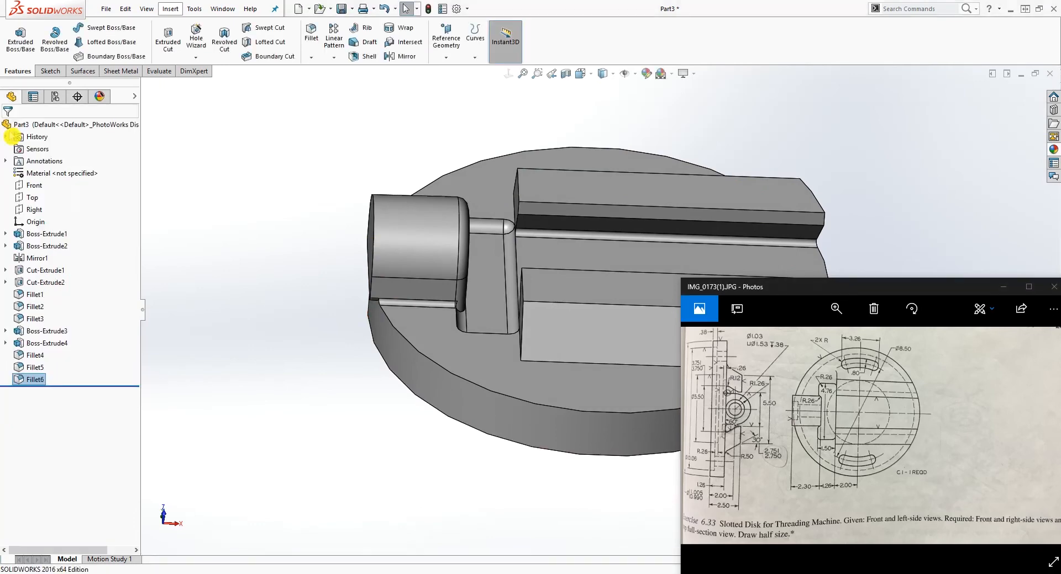
Step: Start a sketch on the disk's flat back face and view it face-on
left_click(238, 207)
middle_click_drag(488, 407, 612, 369)
left_click(612, 369)
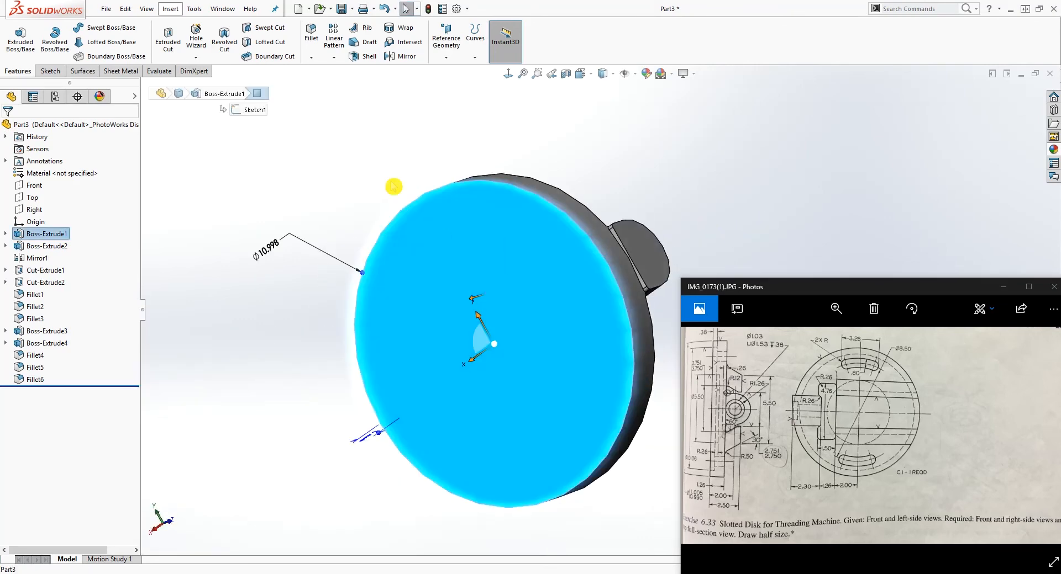
left_click(50, 72)
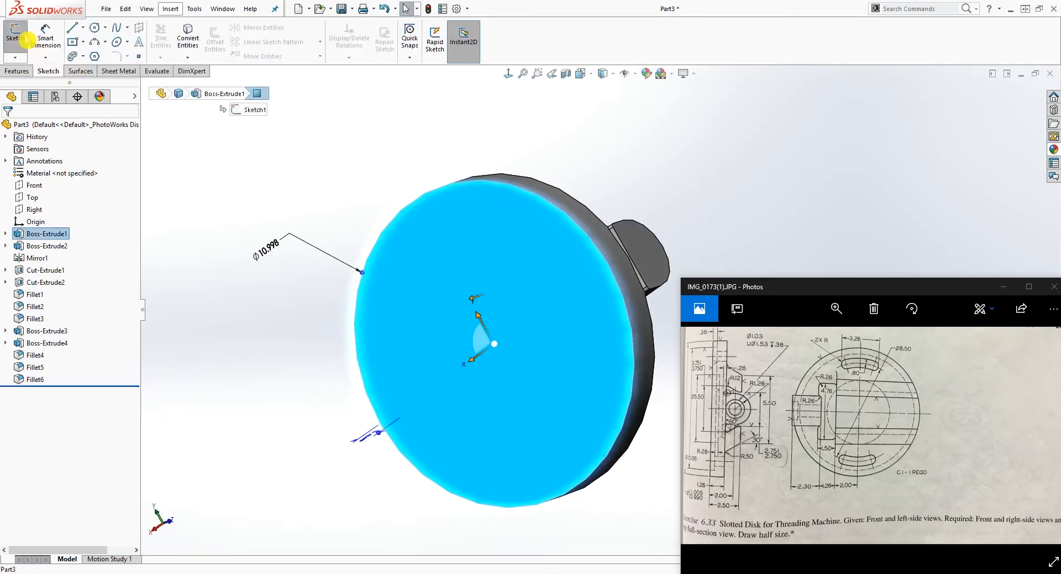
left_click(17, 34)
left_click(508, 74)
middle_click_drag(988, 170, 732, 269, "ctrl")
middle_click_drag(732, 269, 579, 423, "shift")
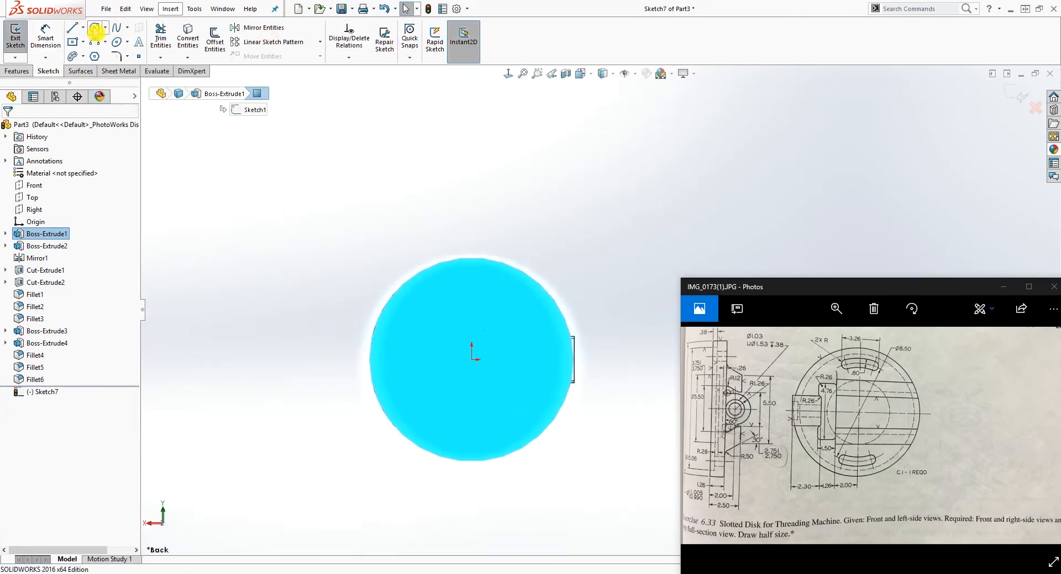
Step: Draw a circle centred on the origin and set its diameter to 10.6 in
left_click(95, 27)
left_click(473, 360)
left_click(545, 313)
key("Escape")
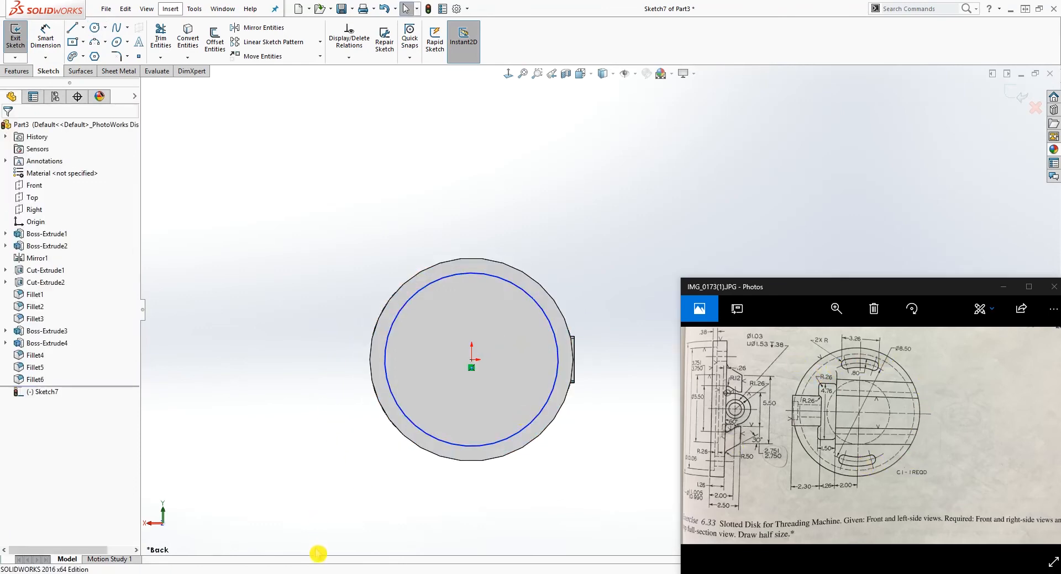
right_click_drag(318, 553, 360, 338)
left_click(408, 307)
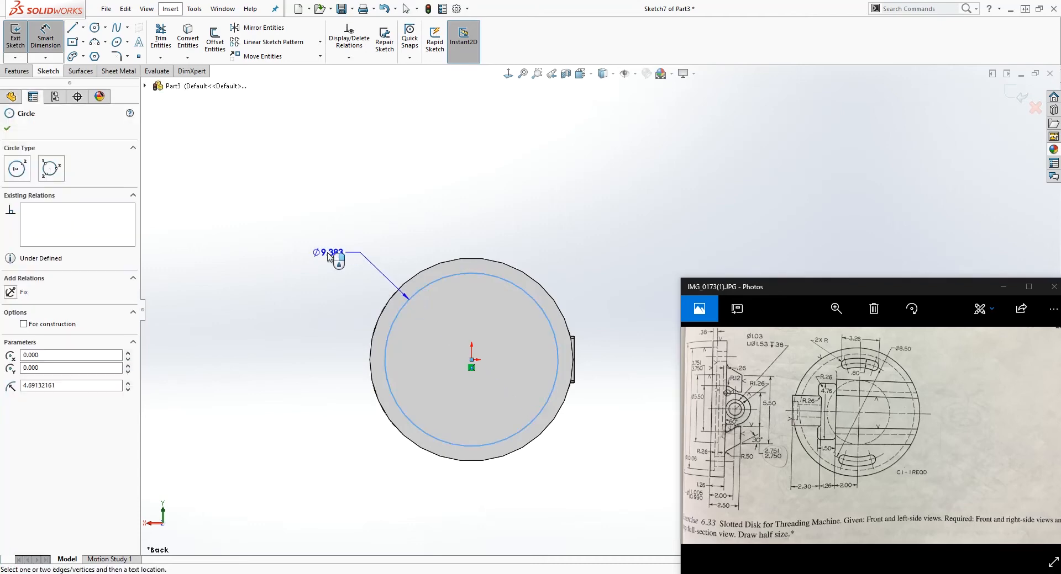
left_click(330, 258)
type("10.6")
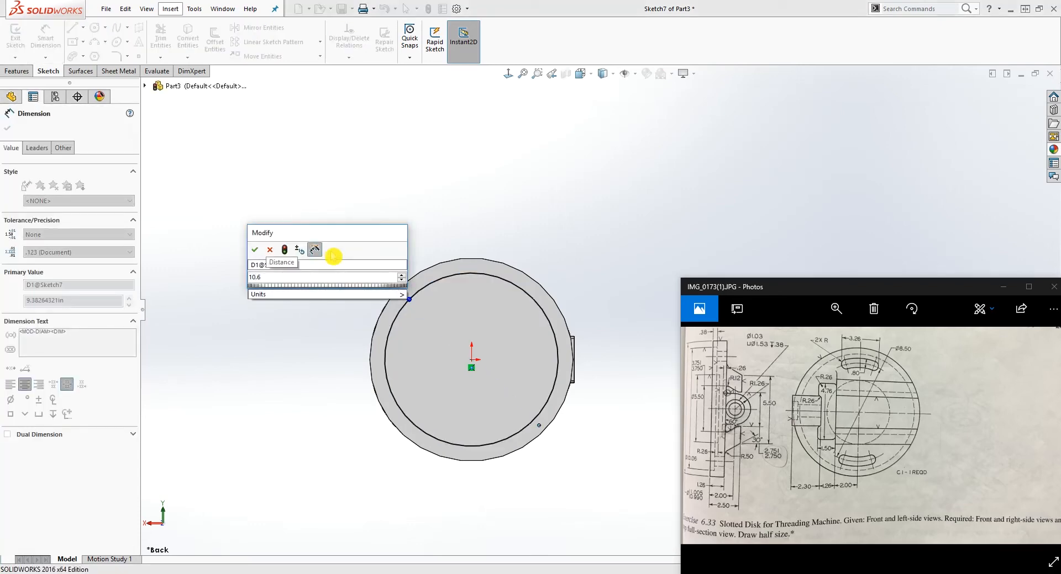
key("Return")
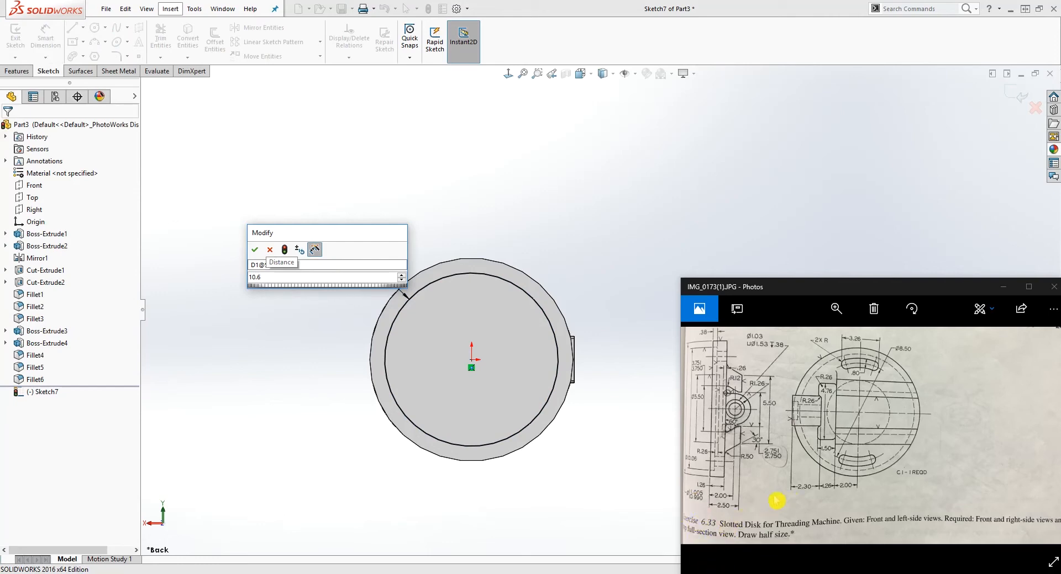
left_click(255, 250)
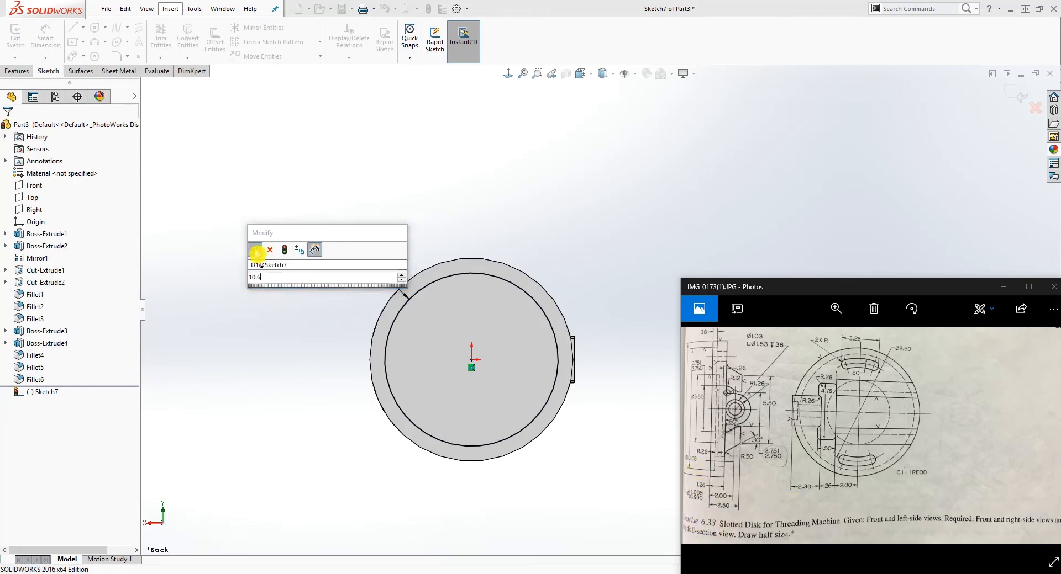
Step: Cut the 10.6 in circle 0.38 in blind into the disk's back face
mouse_move(468, 265)
middle_mouse_down()
mouse_move(442, 268)
mouse_move(449, 279)
mouse_move(500, 279)
mouse_move(492, 339)
mouse_move(516, 350)
middle_mouse_up()
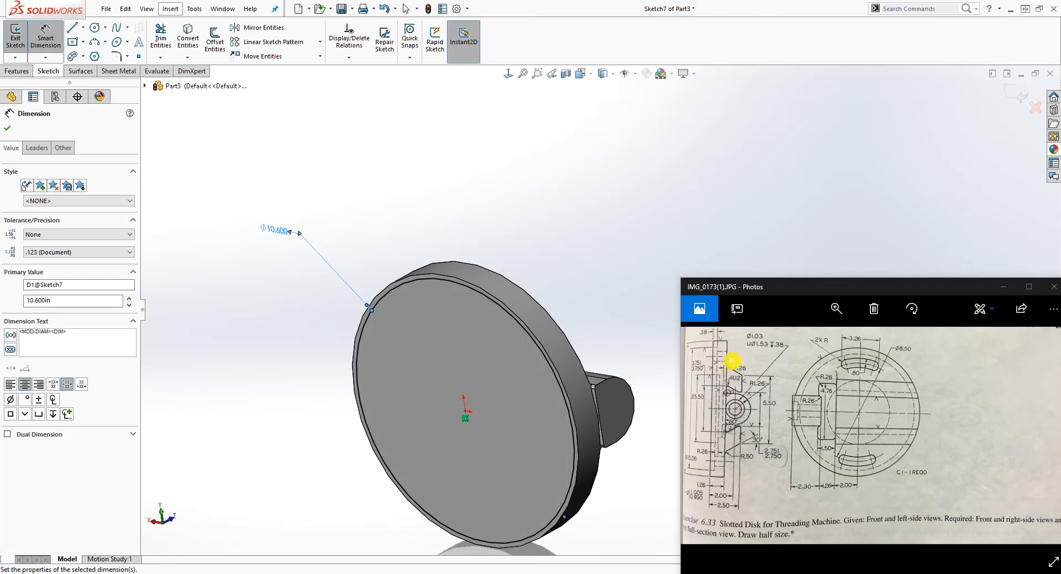
left_click(17, 70)
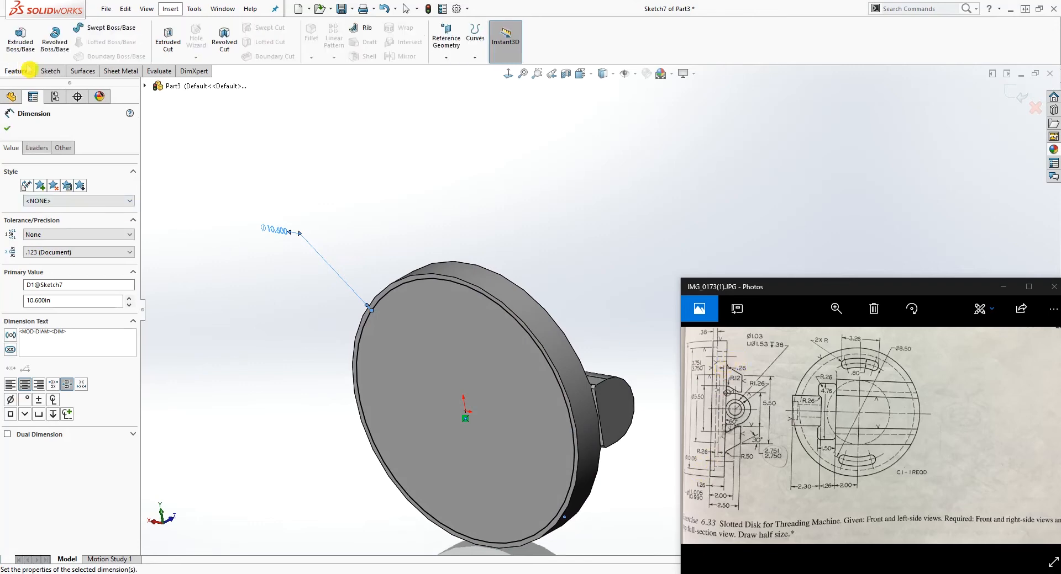
left_click(32, 49)
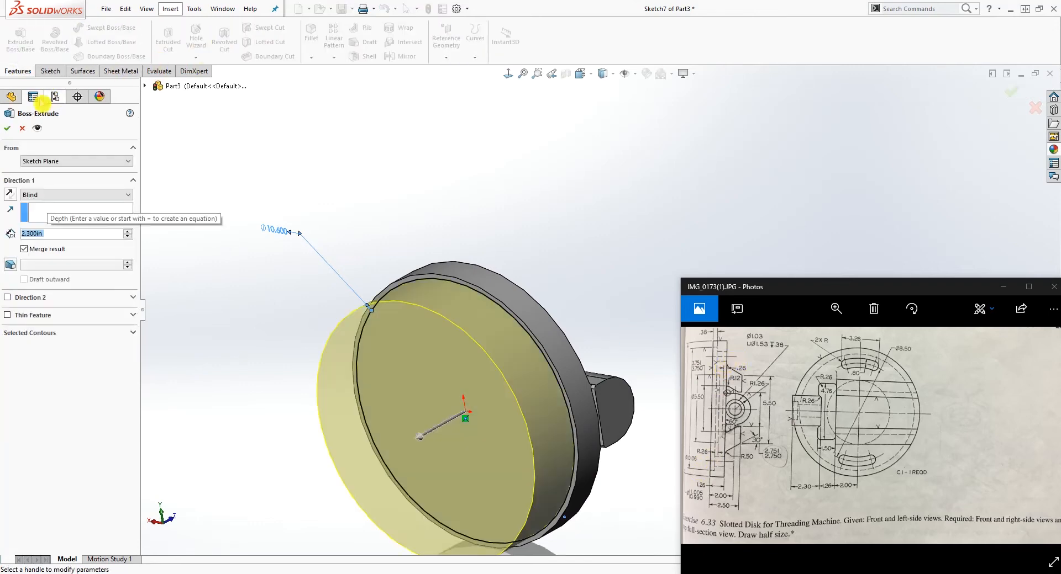
left_click(22, 128)
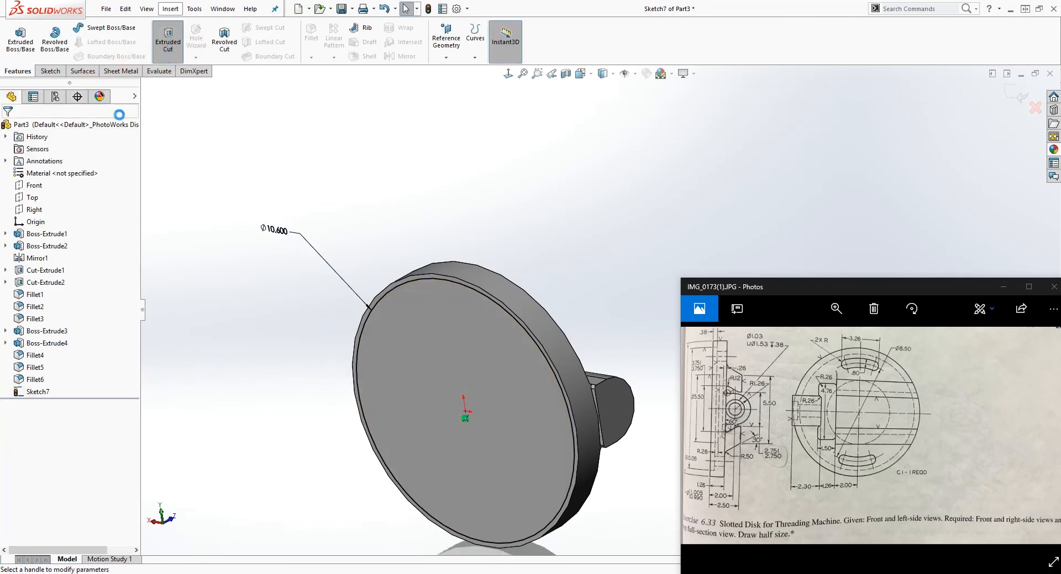
left_click(168, 42)
type(".38")
key("Return")
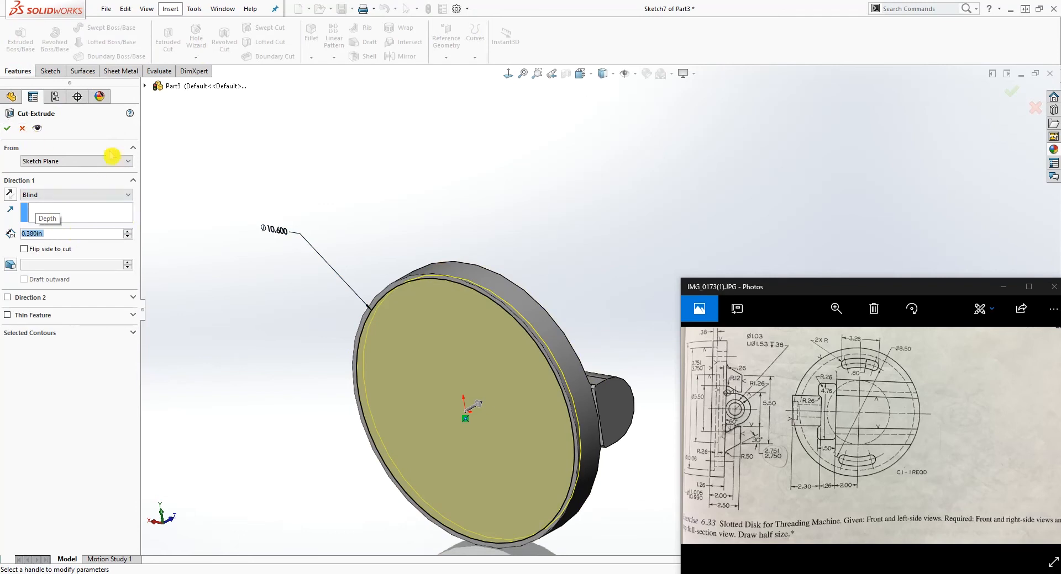
left_click(9, 128)
Step: Start a sketch on the floor of the circular recess in the disk's back and view it face-on
scroll(405, 294, "up", 3)
middle_click_drag(540, 334, 611, 296)
key("Escape")
scroll(595, 351, "down", 4)
left_click(467, 379)
left_click(49, 70)
left_click(15, 38)
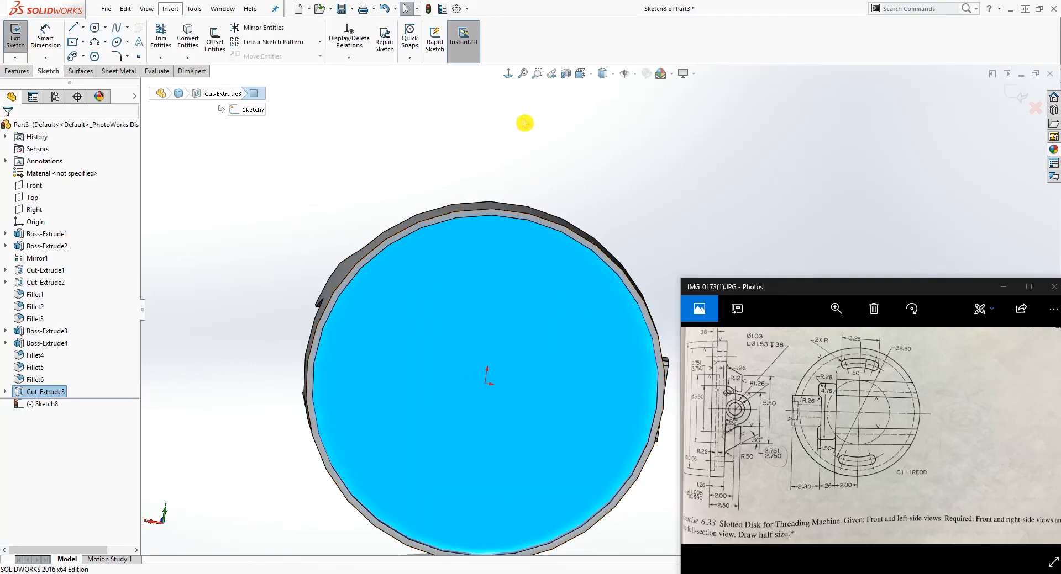
left_click(507, 73)
scroll(897, 204, "down", 5)
scroll(596, 301, "up", 5)
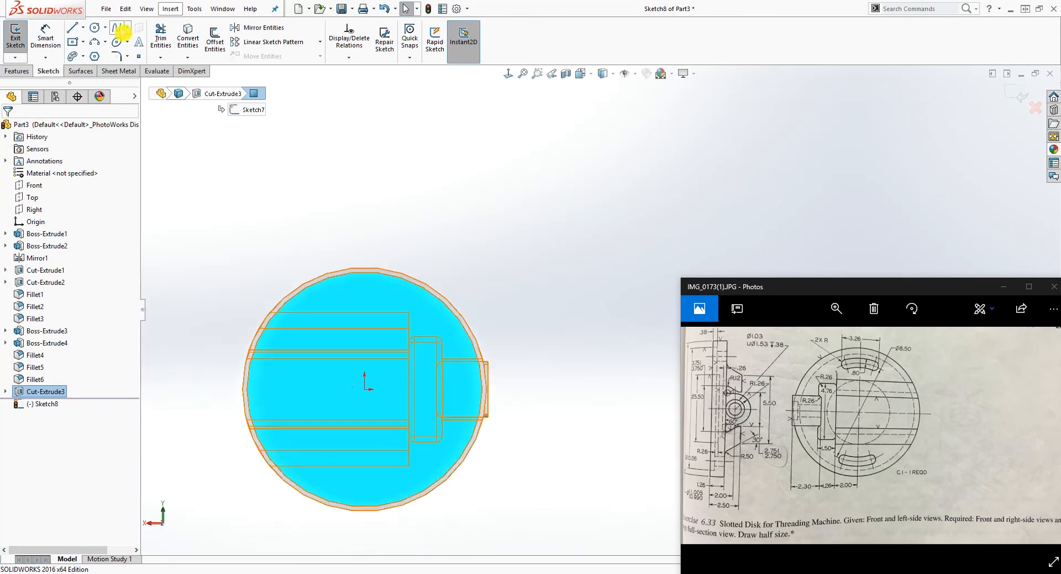
Step: Draw a circle centred on the origin on the recess floor and set its diameter to 5.5 in
left_click(94, 27)
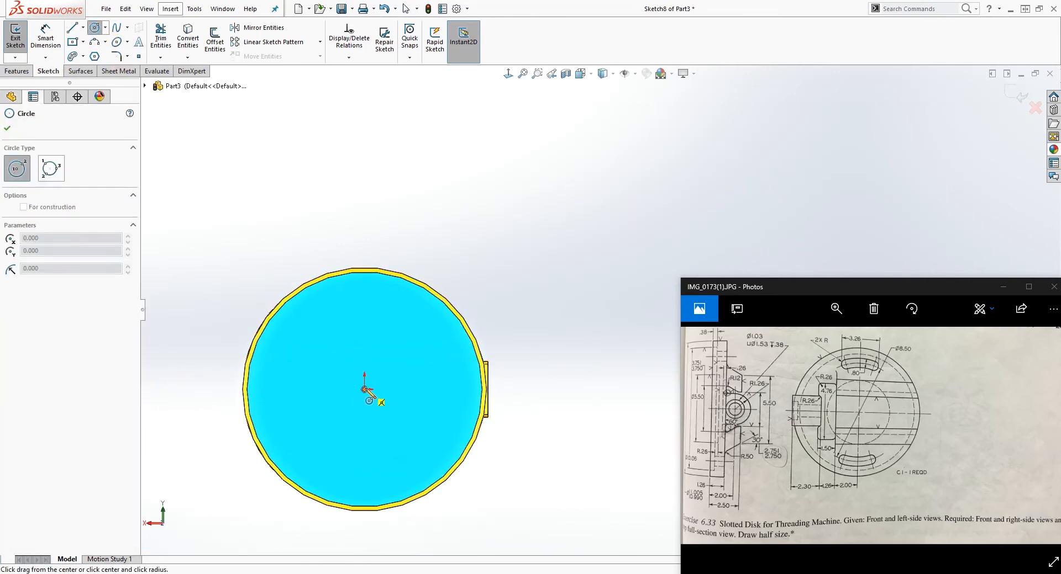
left_click(364, 390)
left_click(406, 345)
key("Escape")
key("d")
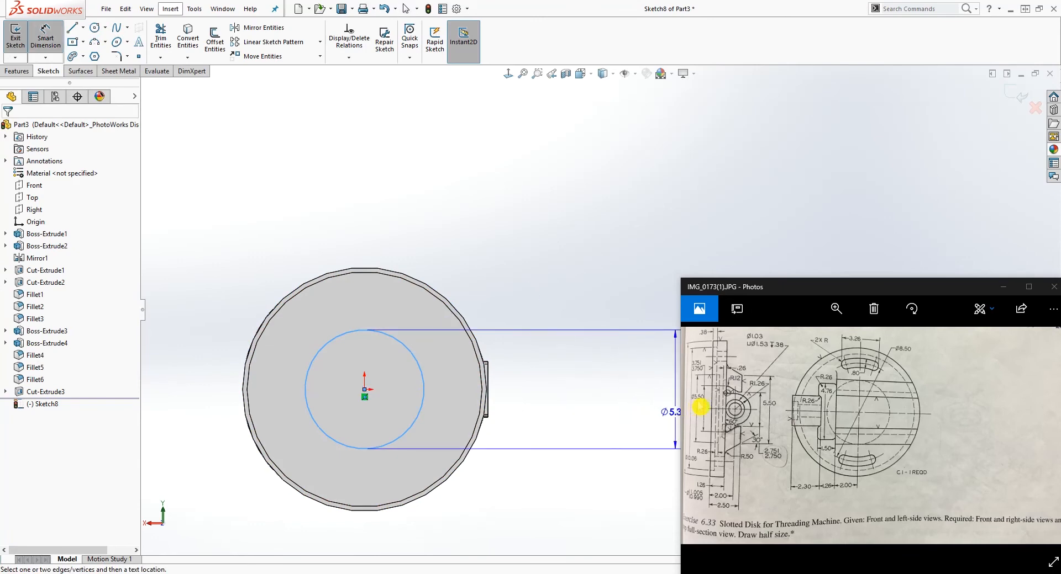
left_click(454, 246)
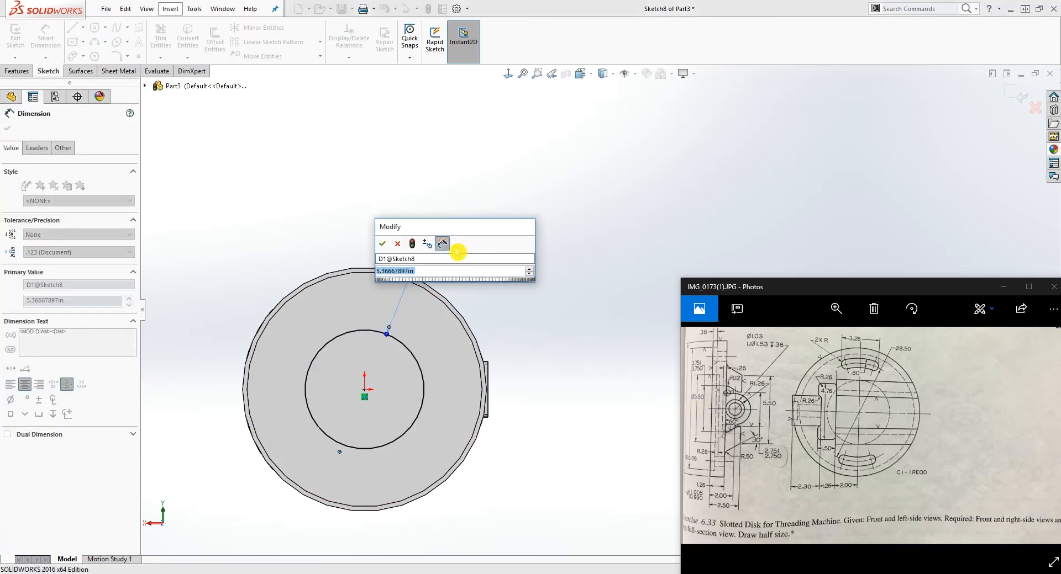
type("5.5")
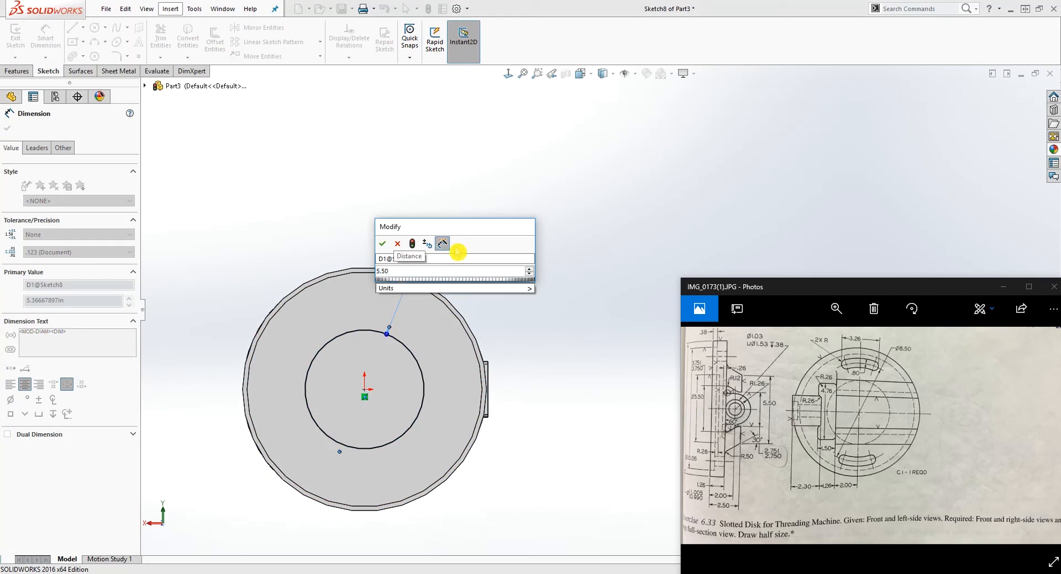
key("Return")
key("Escape")
Step: Cut the 5.5 in circle 0.26 in blind into the recess floor
middle_click_drag(473, 267, 332, 299)
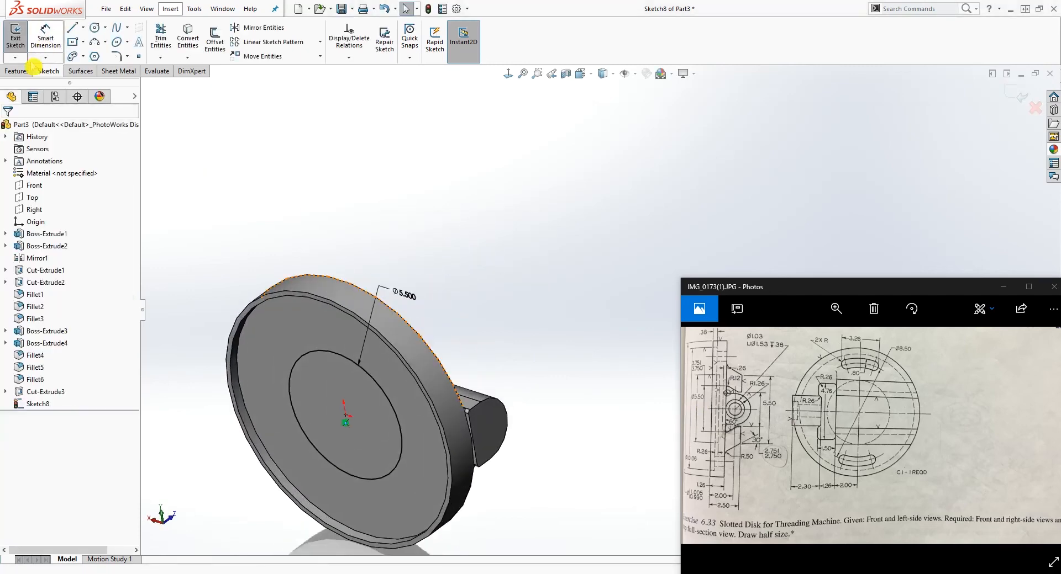
left_click(164, 49)
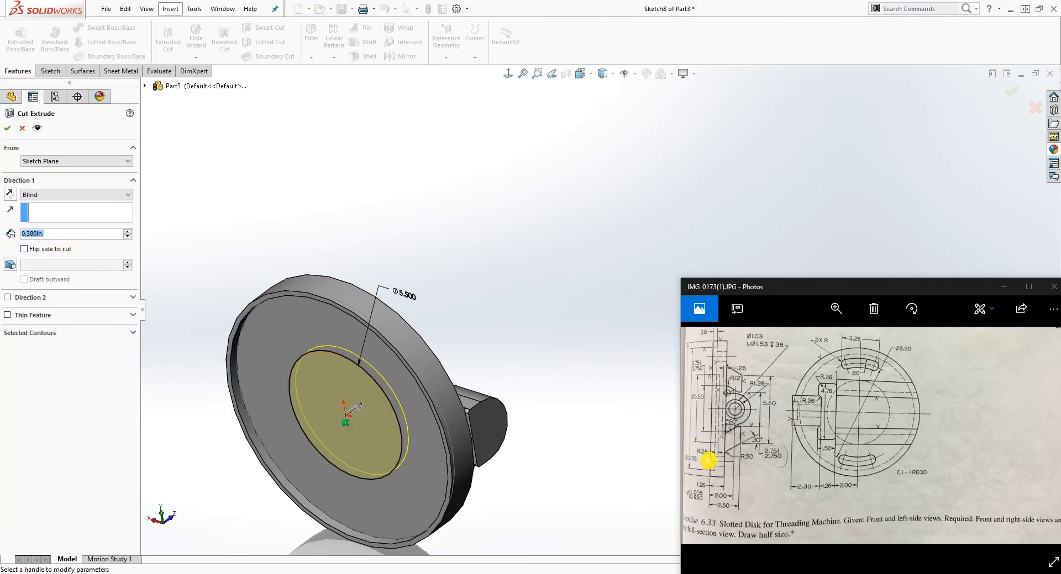
type(".26")
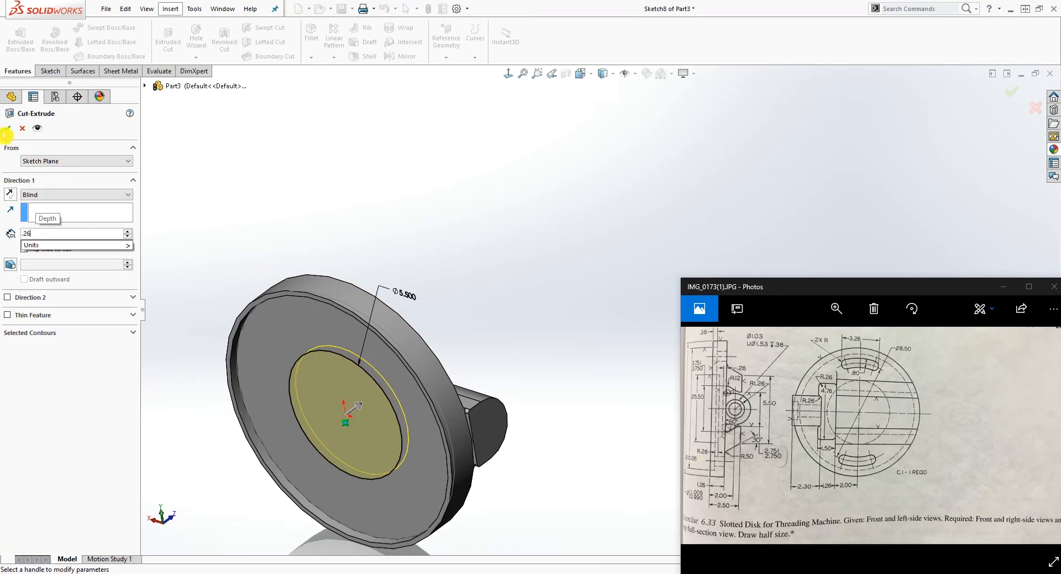
key("Return")
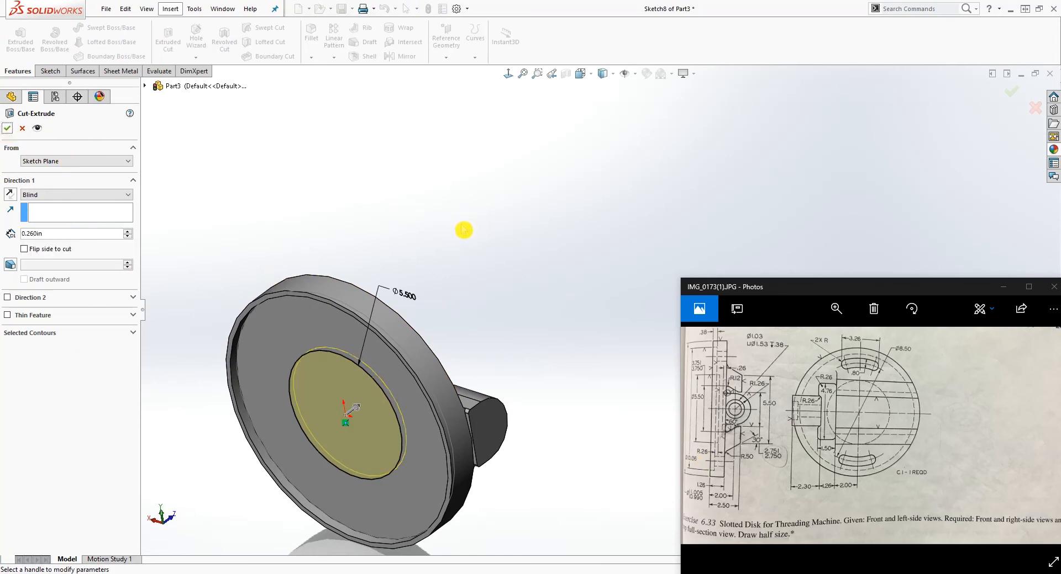
left_click(7, 129)
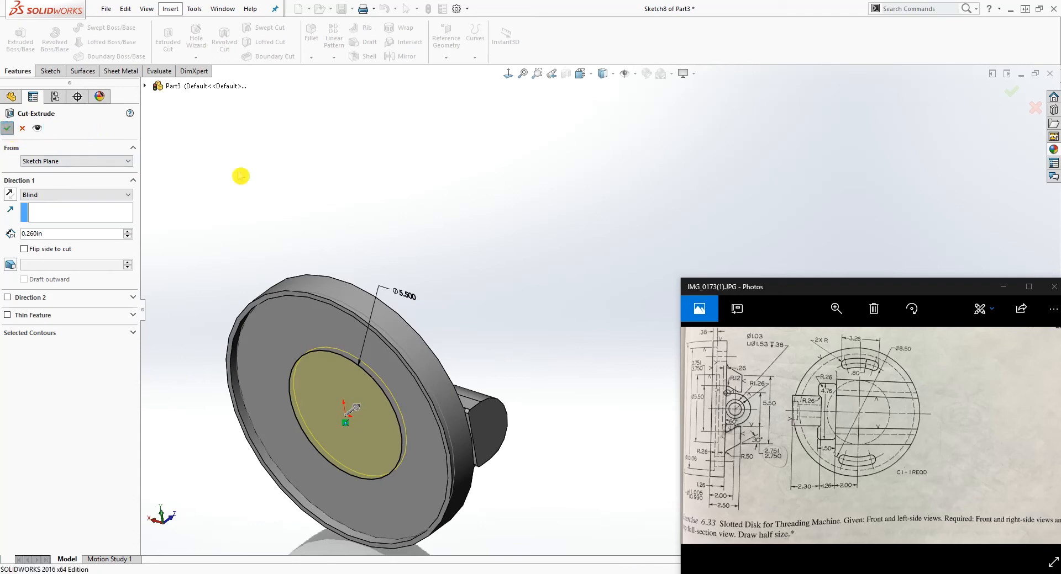
Step: Turn the part around to view the disk's front face with the rails and rounded boss straight on
middle_click_drag(491, 311, 359, 379)
scroll(456, 410, "up", 3)
middle_click_drag(456, 410, 567, 424)
left_click(508, 74)
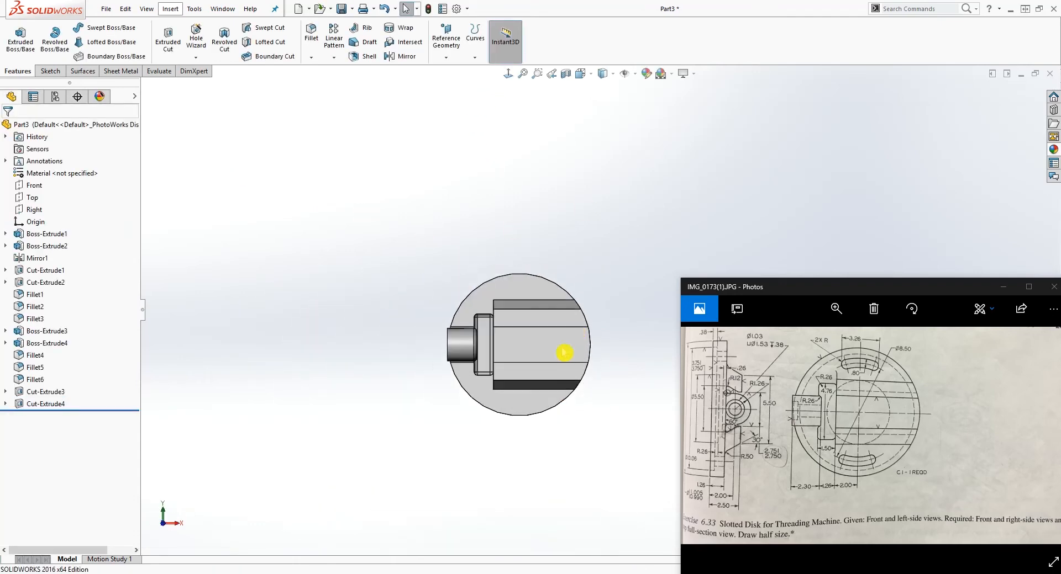
Step: Start a sketch on the disk's front face, in the area above the upper rail
left_click(497, 176)
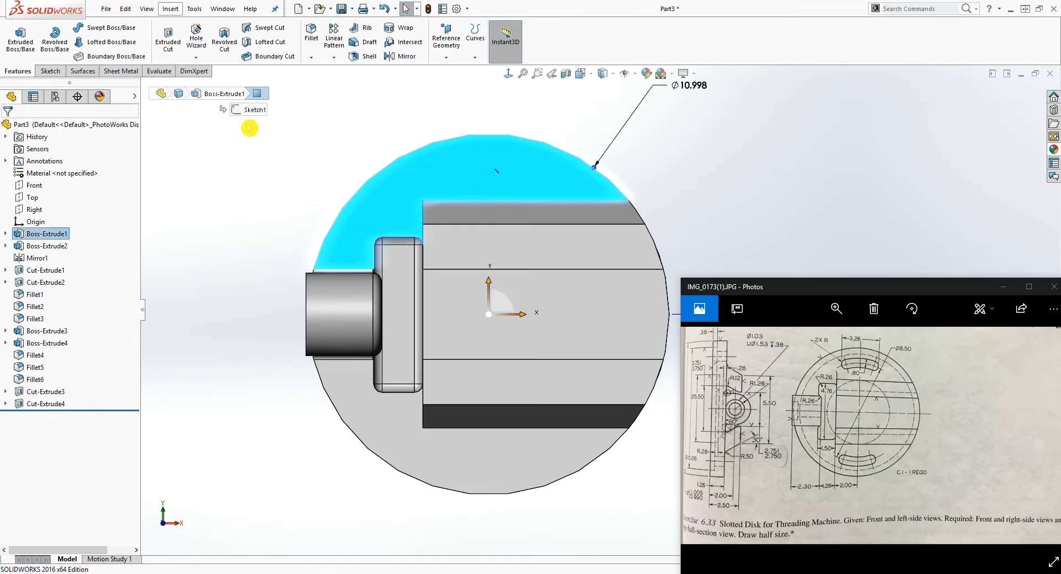
left_click(49, 71)
left_click(15, 34)
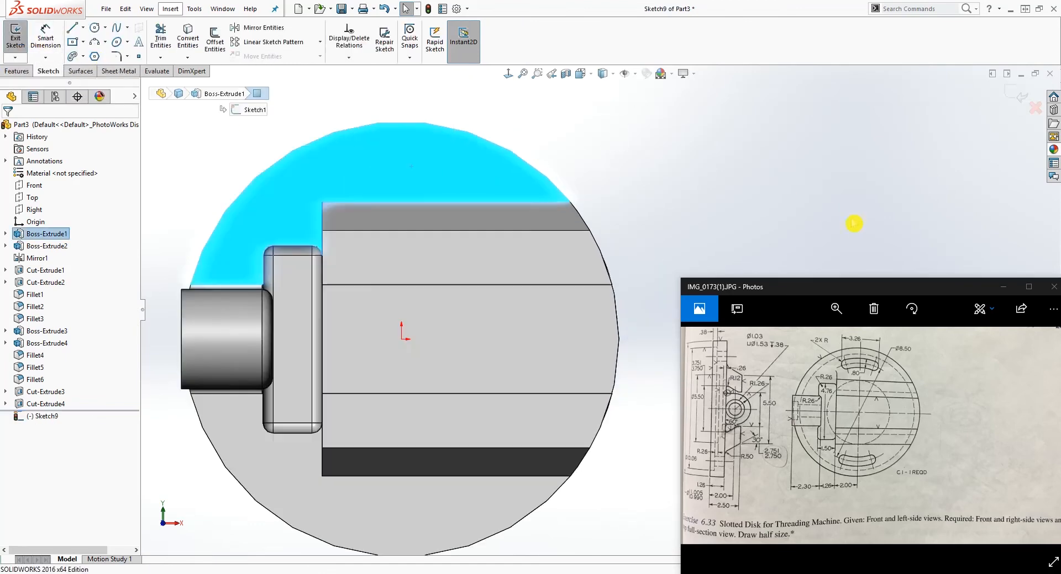
Step: Sketch a 3 point arc slot about 0.59 in wide, bowed upward, on the disk face above the upper rail
left_click(83, 56)
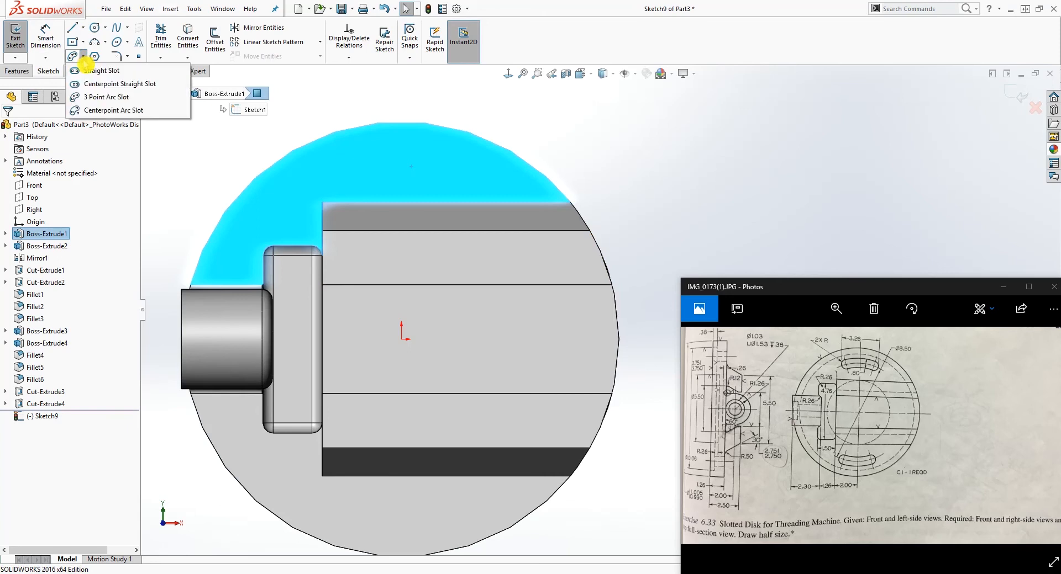
left_click(91, 97)
scroll(413, 187, "down", 3)
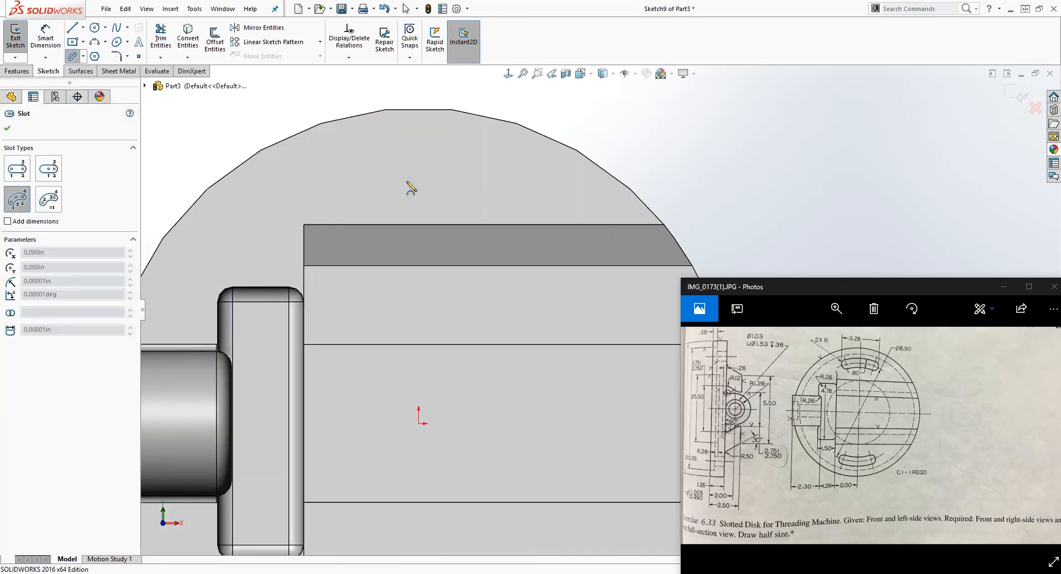
left_click(501, 184)
left_click_drag(475, 178, 452, 154)
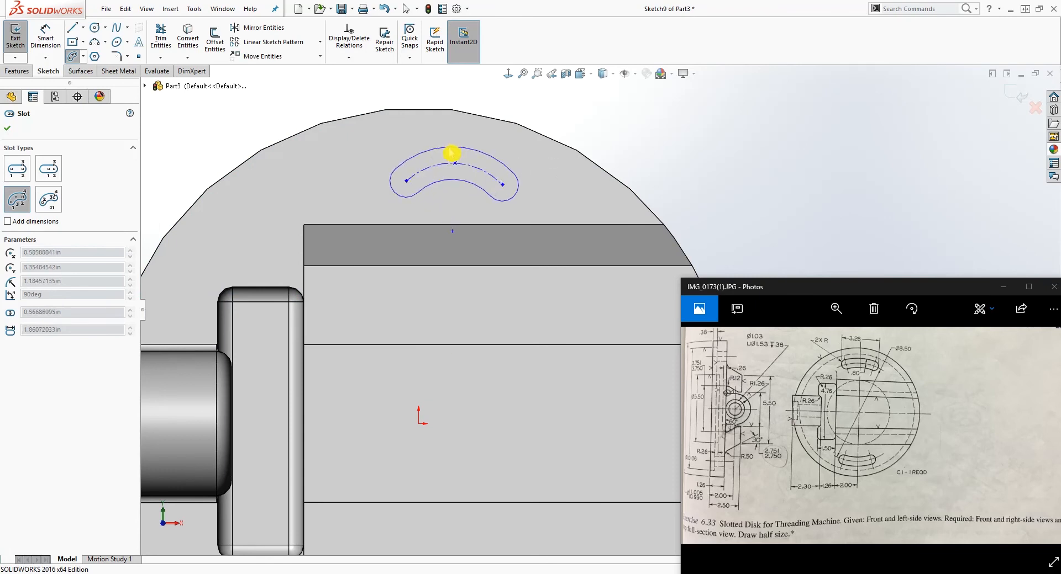
left_click(451, 152)
key("Escape")
Step: Dimension the arc slot's width between its outer and inner arcs and set it to 0.8 in
scroll(530, 301, "up", 3)
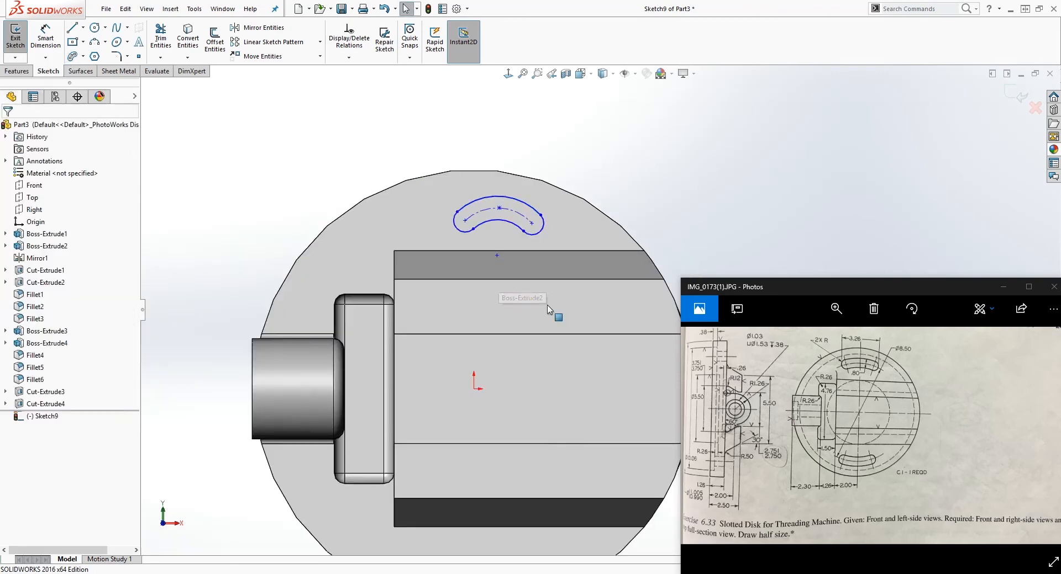
scroll(615, 359, "down", 2)
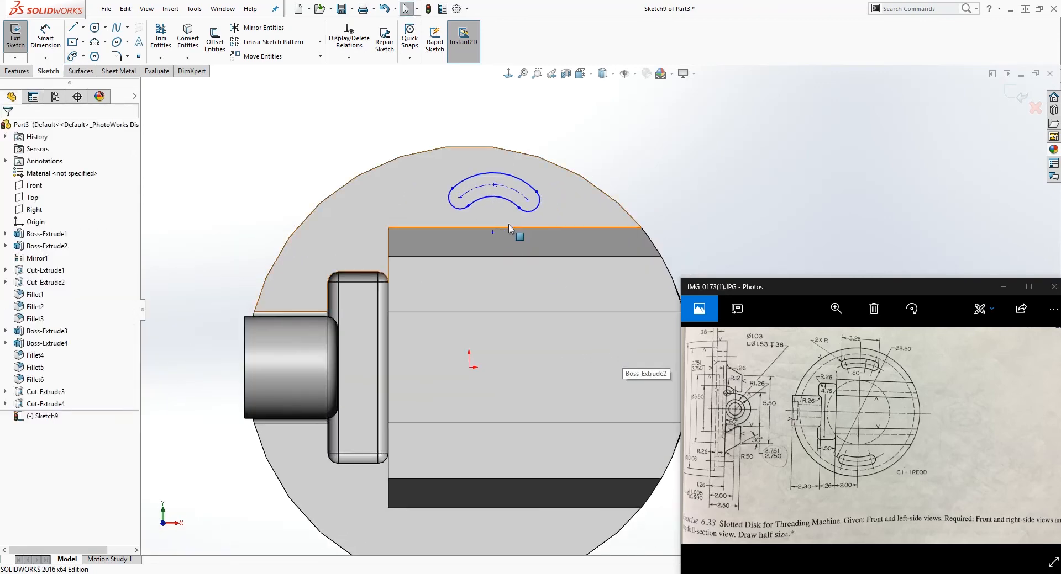
right_click_drag(552, 385, 532, 212)
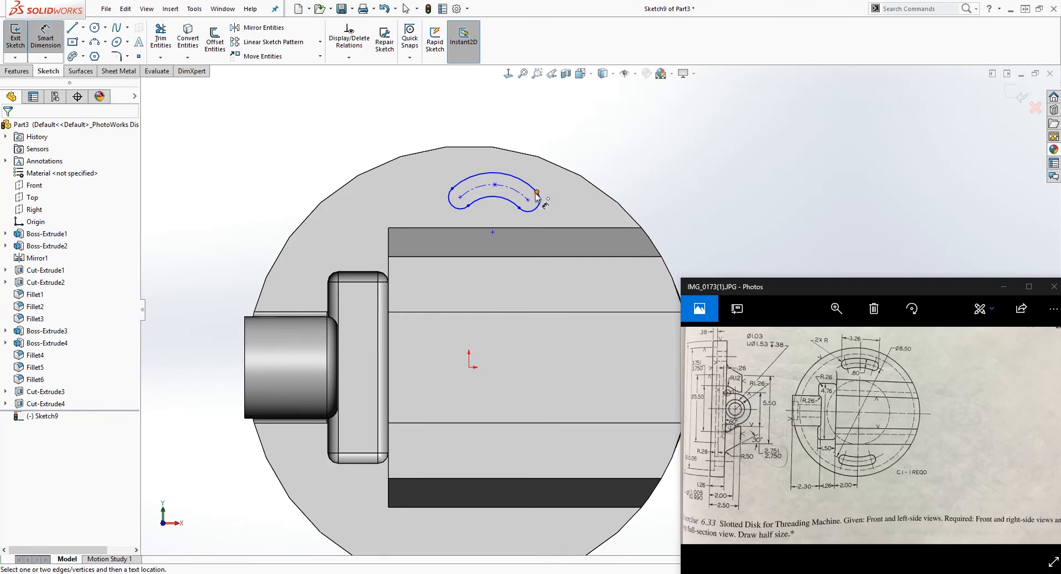
left_click(529, 209)
left_click(520, 210)
left_click(559, 229)
left_click(569, 225)
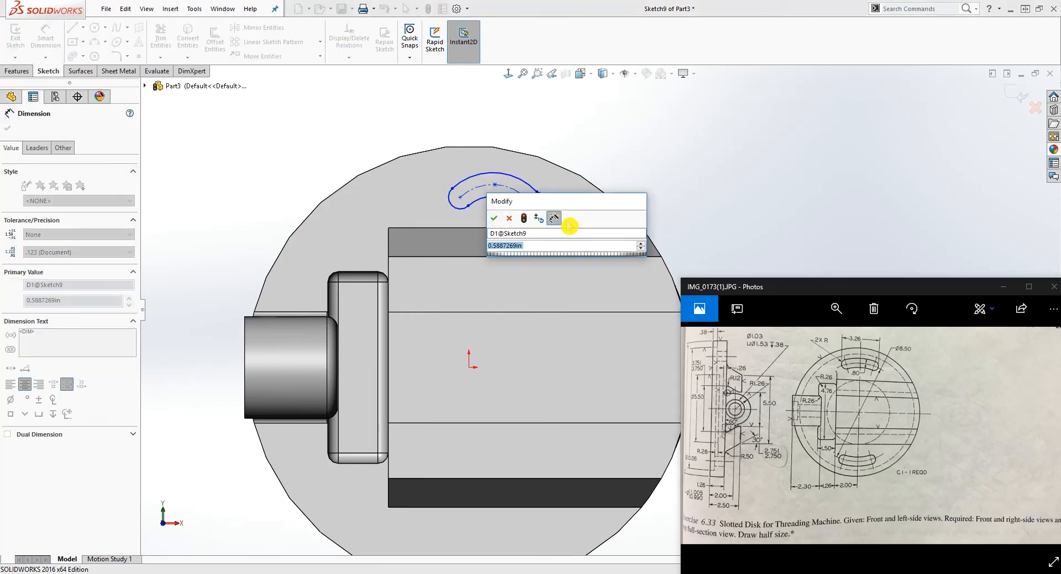
type(".8")
key("Return")
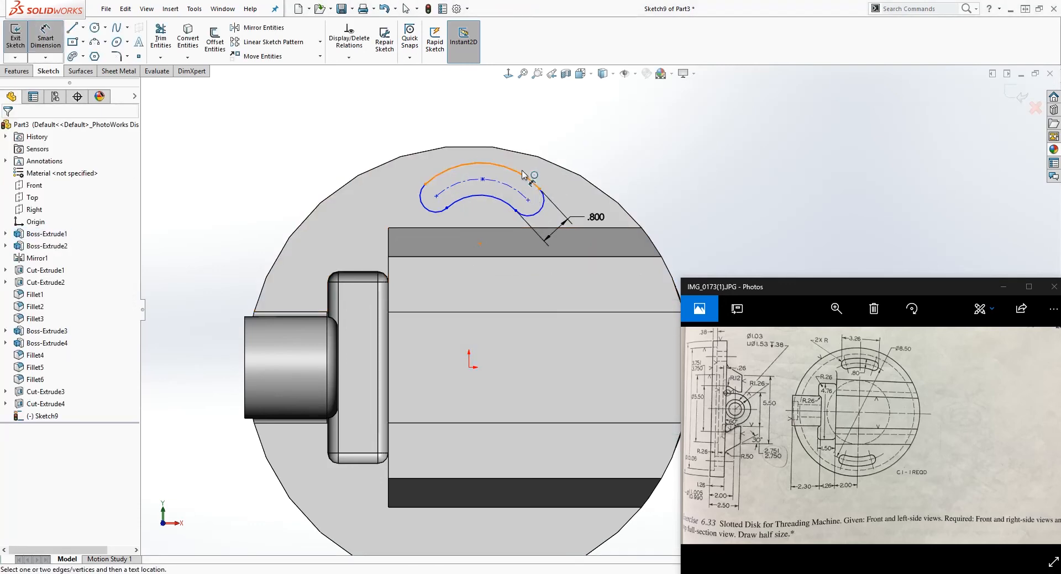
Step: Dimension the slot horizontally from its left end arc to its right end's centre point and set the distance to 3.26 in
left_click(539, 218)
left_click(421, 205)
left_click(470, 135)
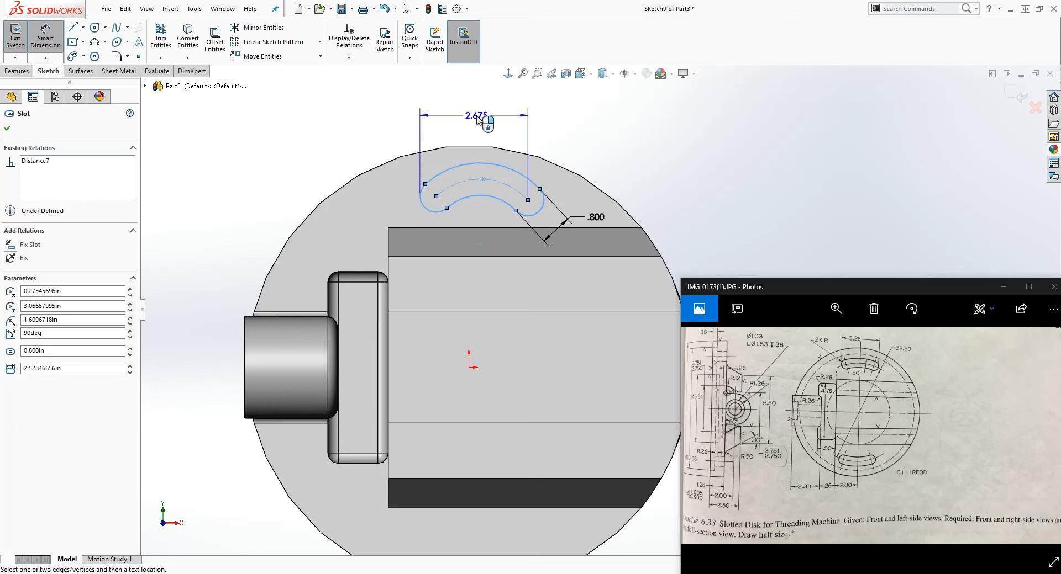
left_click(478, 120)
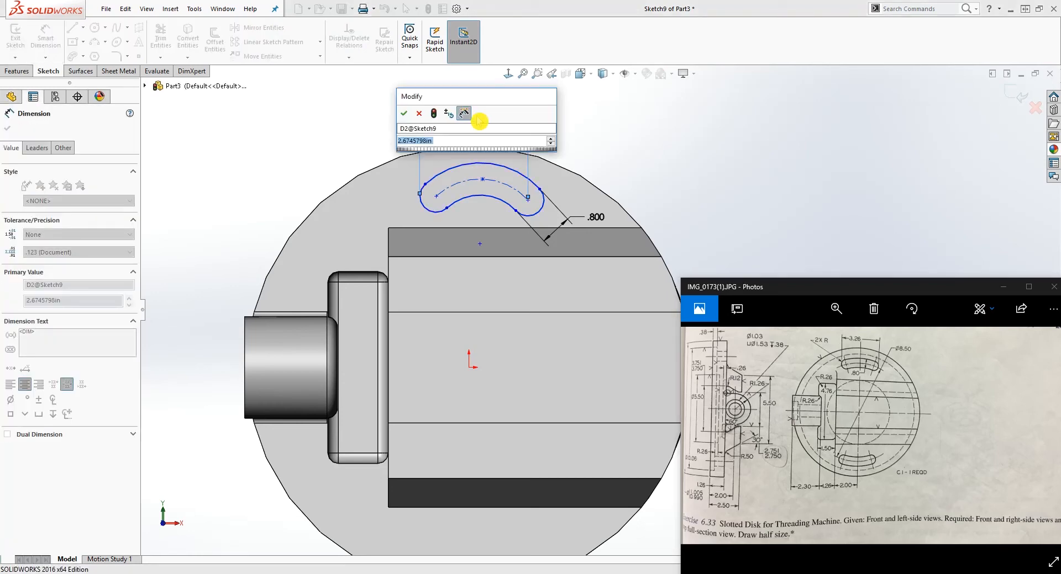
type(".26")
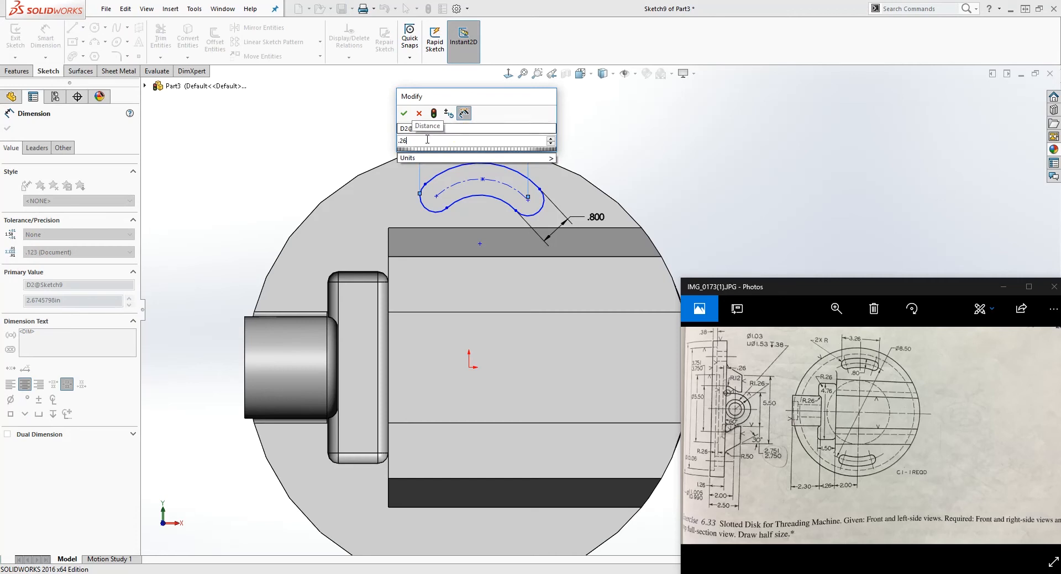
left_click_drag(427, 139, 274, 141)
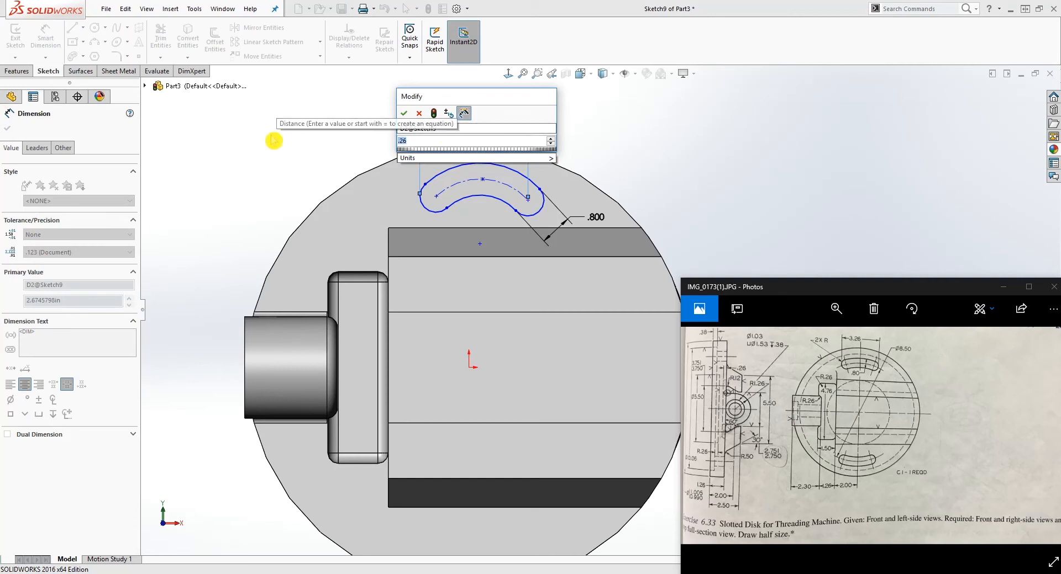
type("3.26")
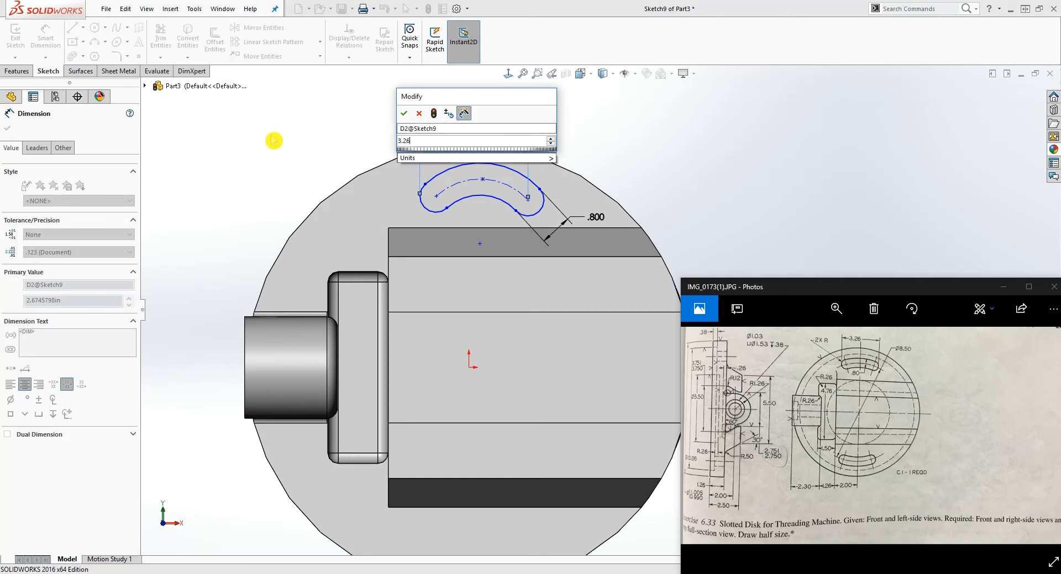
left_click(404, 113)
key("Escape")
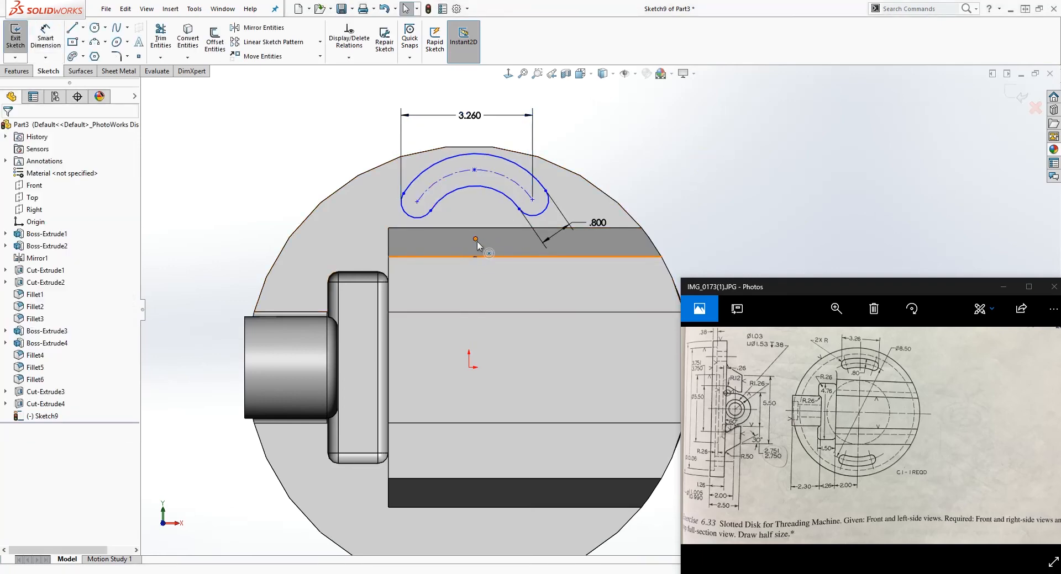
Step: Dimension the slot's centreline arc and set its radius to 8.5/2 in
right_click_drag(713, 179, 924, 8)
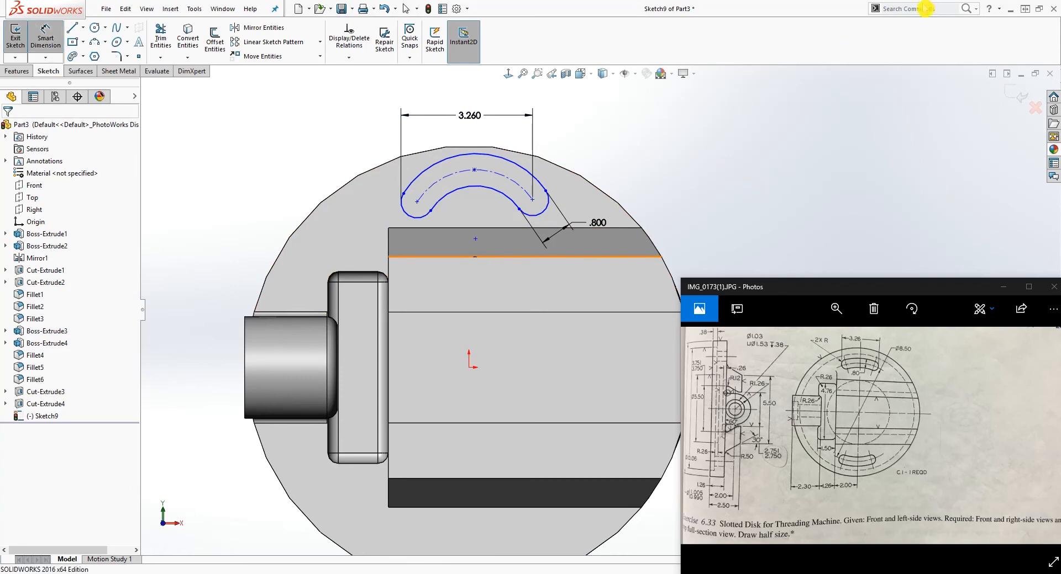
left_click(519, 187)
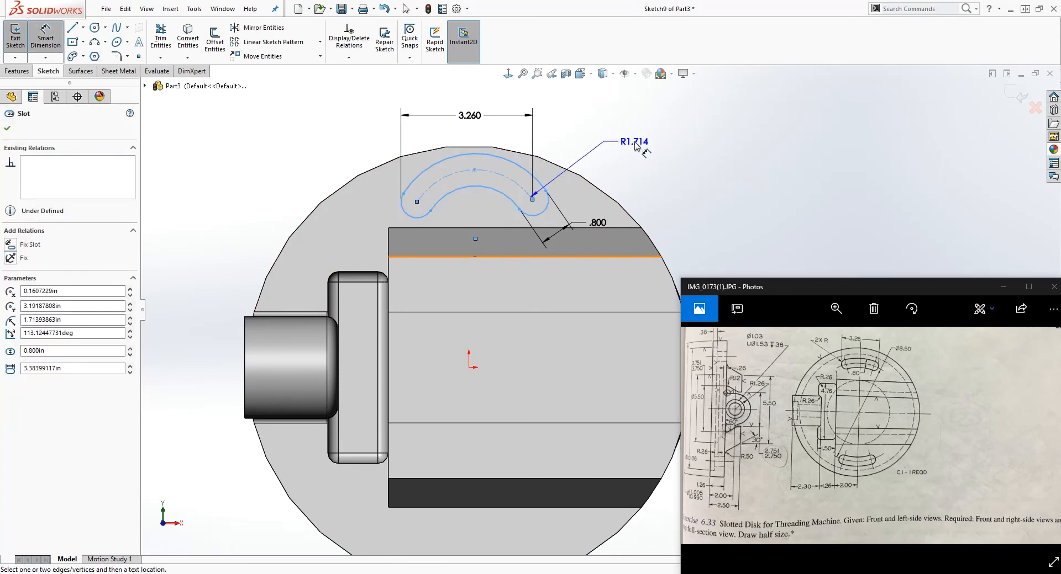
left_click(638, 144)
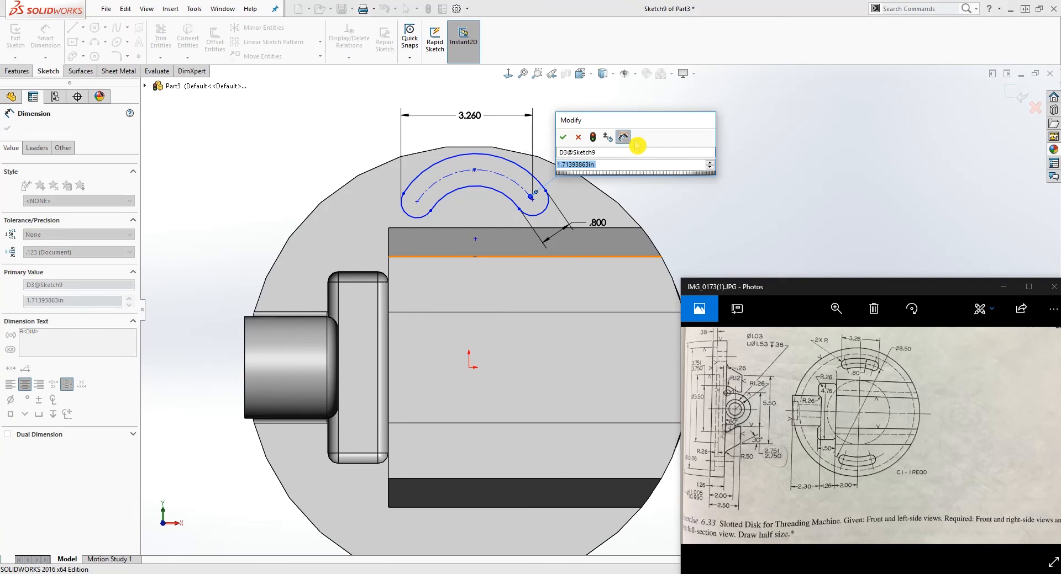
type("8")
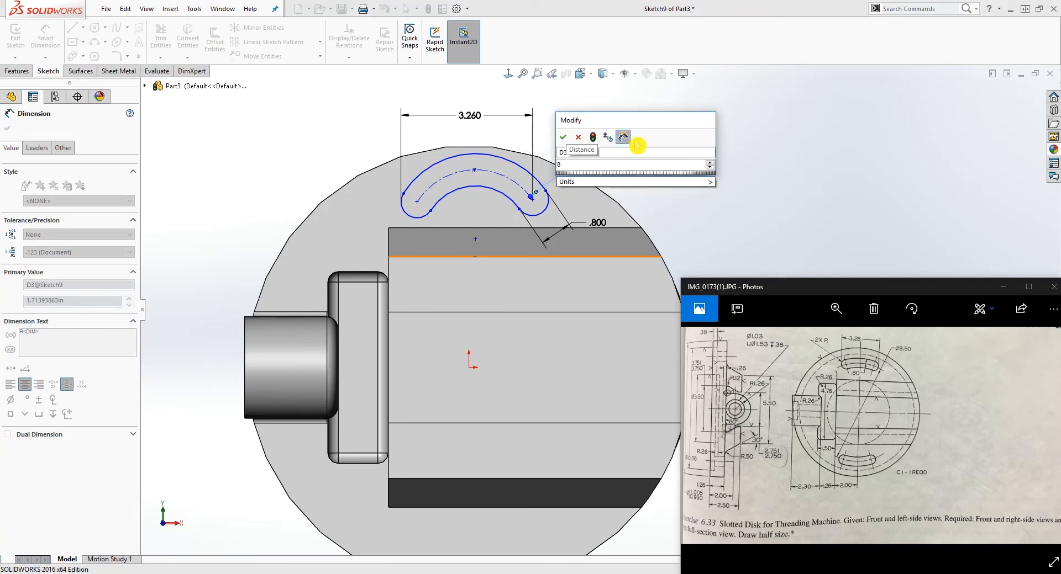
type("5/")
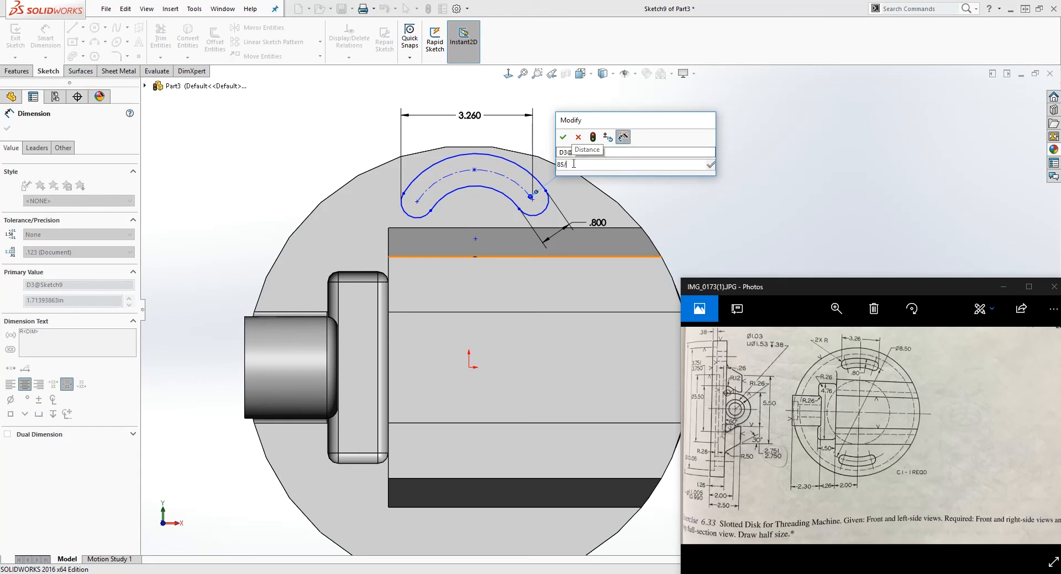
key("BackSpace")
key("BackSpace")
type(".5")
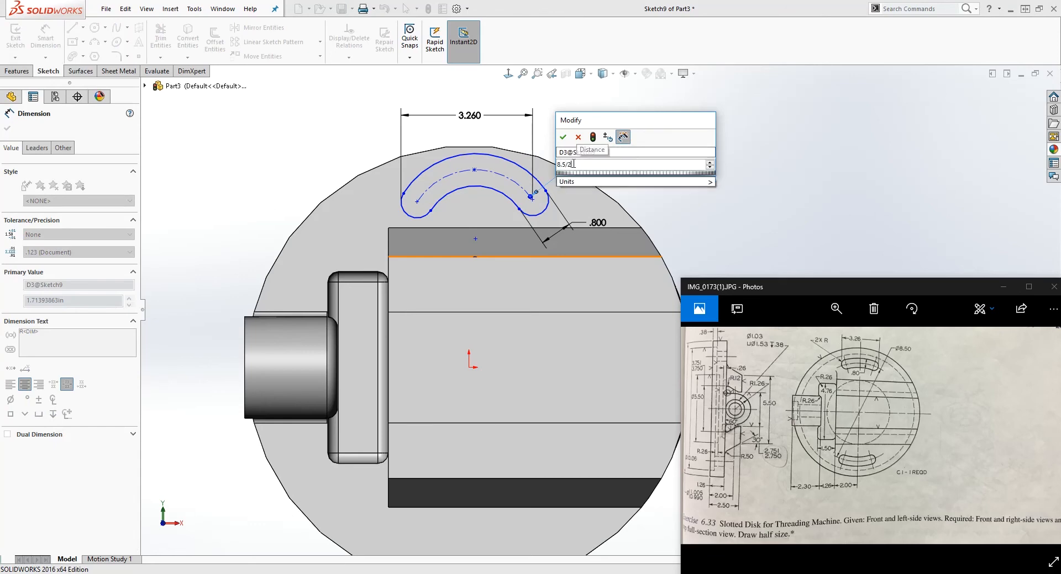
key("Return")
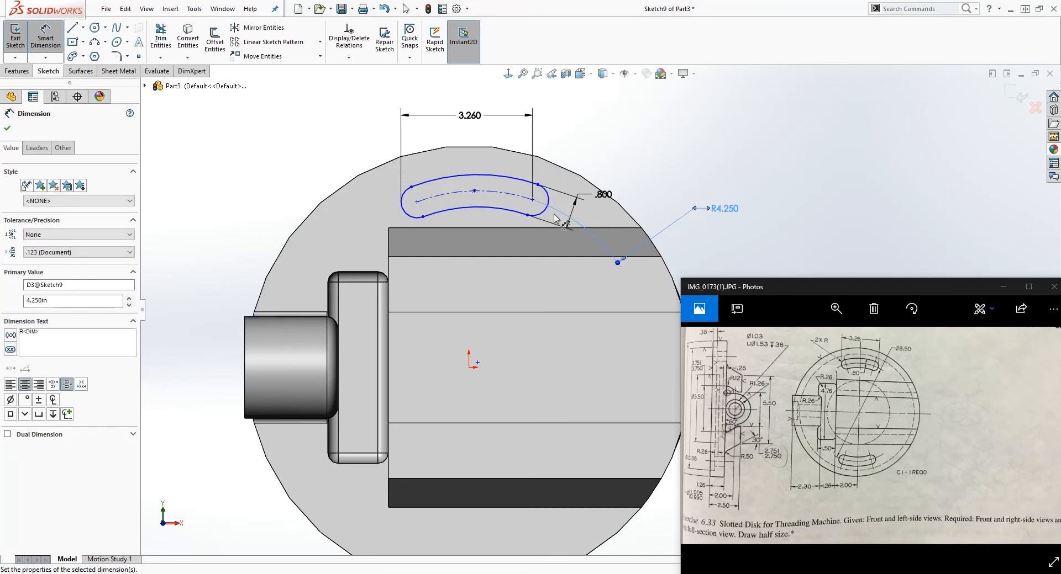
key("Escape")
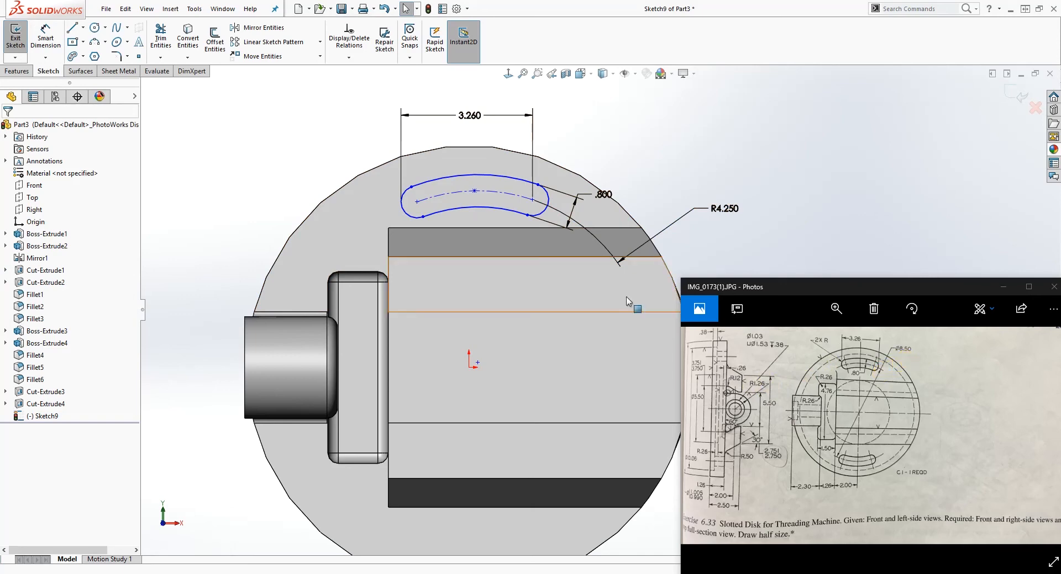
Step: Make the slot's arc centre coincident with the origin and shift the slot along its arc toward the disk's vertical centreline
key("ctrl+a")
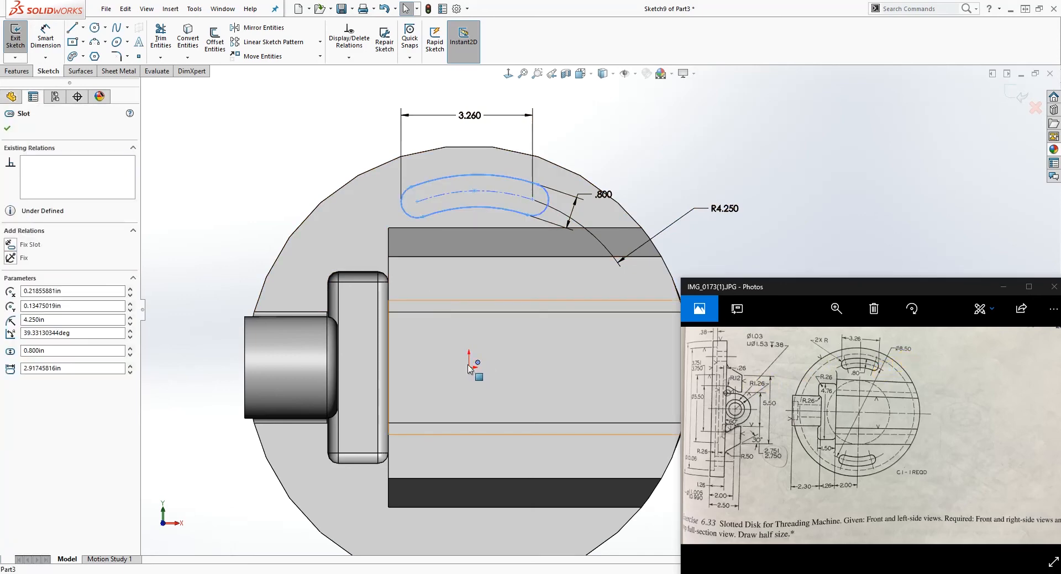
left_click(469, 367, "ctrl")
left_click(10, 333)
left_click(736, 142)
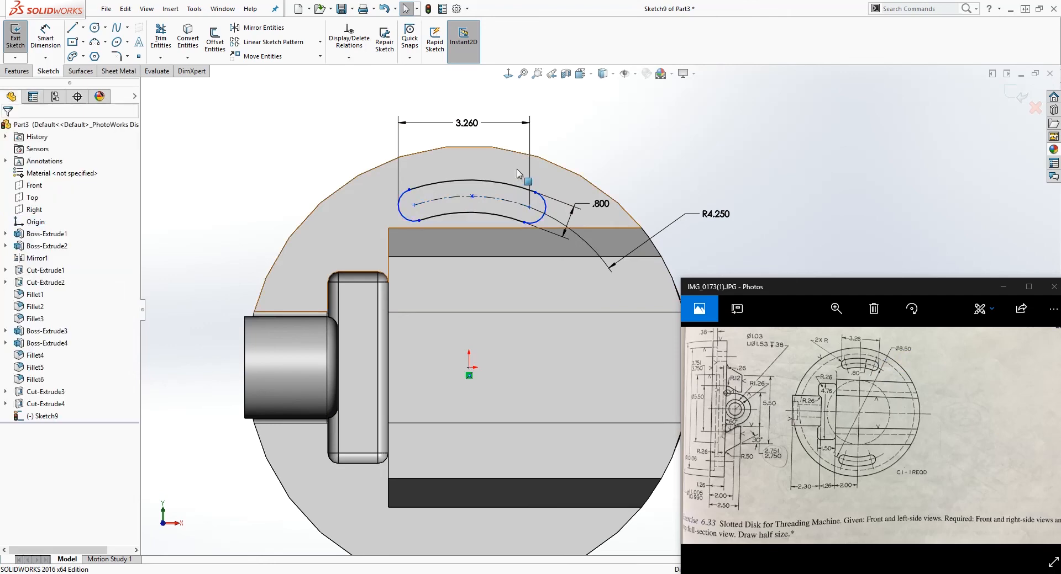
left_click(536, 190)
mouse_move(538, 188)
left_mouse_down()
mouse_move(539, 177)
mouse_move(528, 189)
left_mouse_up()
left_click(465, 196)
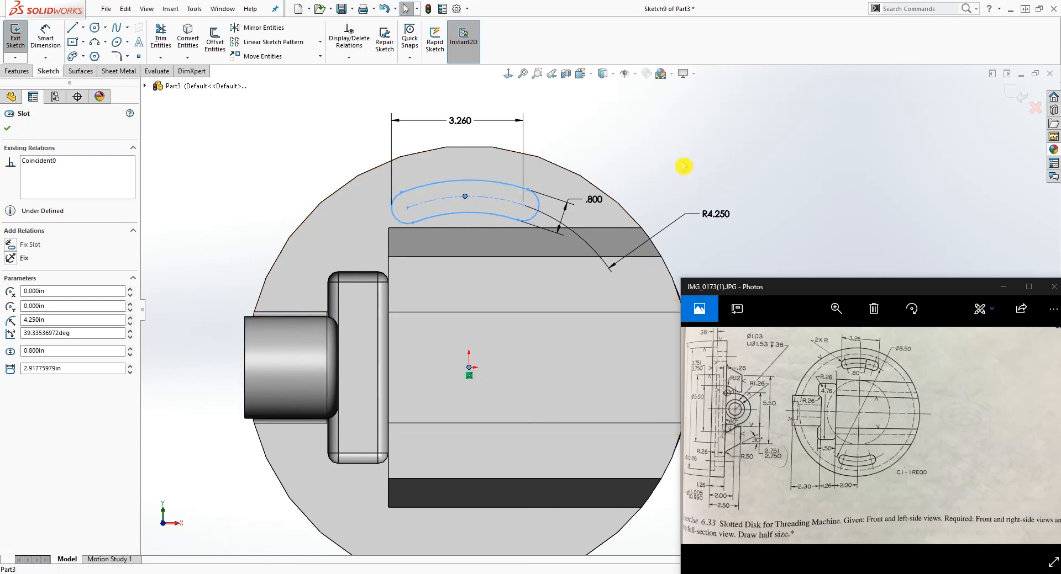
left_click(697, 143)
Step: Draw a vertical line about 3.65 in long from the origin up toward the slot and turn it into construction geometry
key("l")
left_click(469, 367)
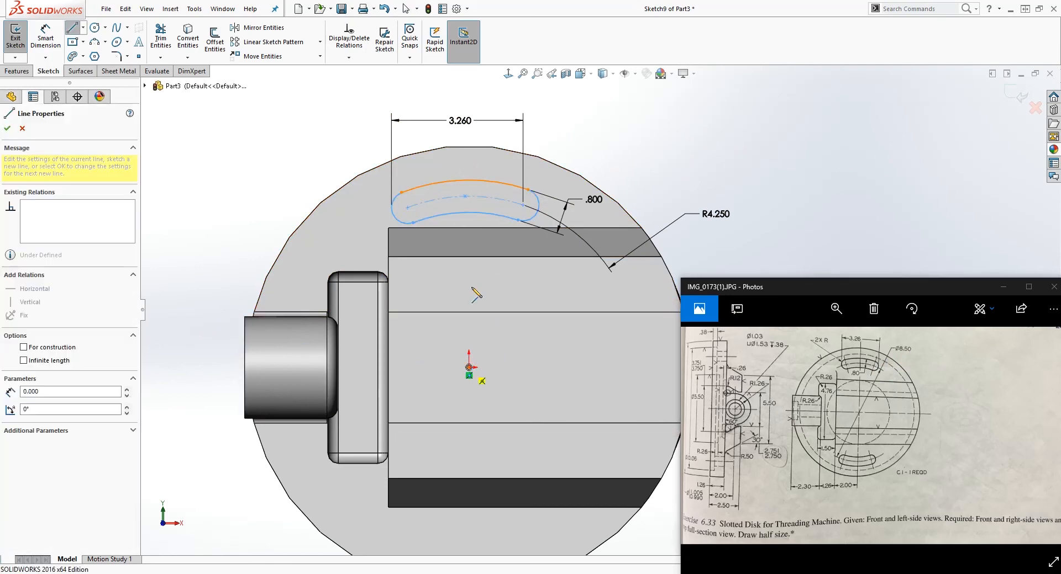
left_click(468, 221)
key("Escape")
left_click(470, 285)
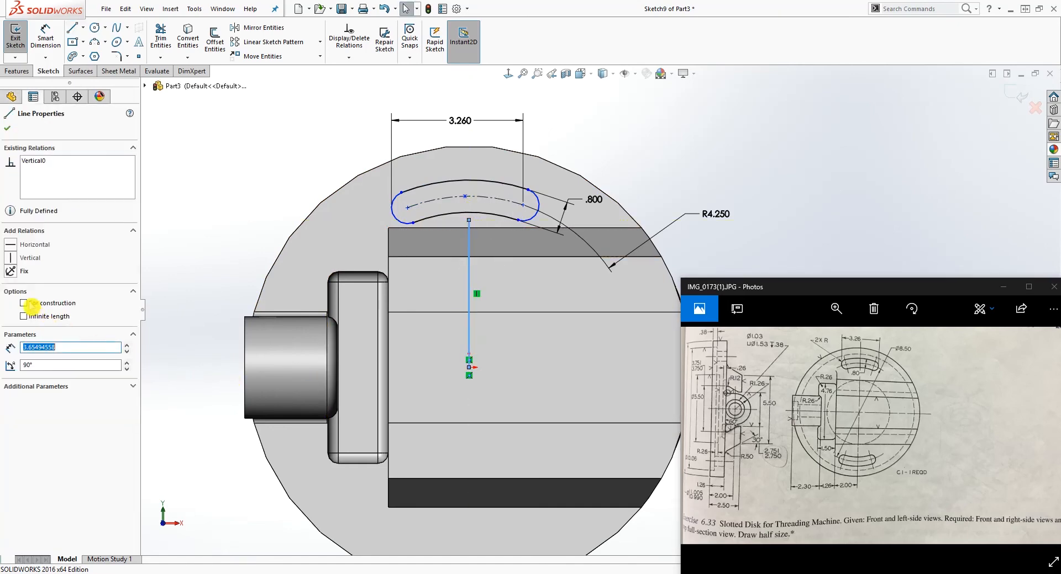
key("Escape")
Step: Make the construction line's upper end coincident with the slot's midpoint and move the R4.250 dimension text beside the slot's left end
left_click(469, 220)
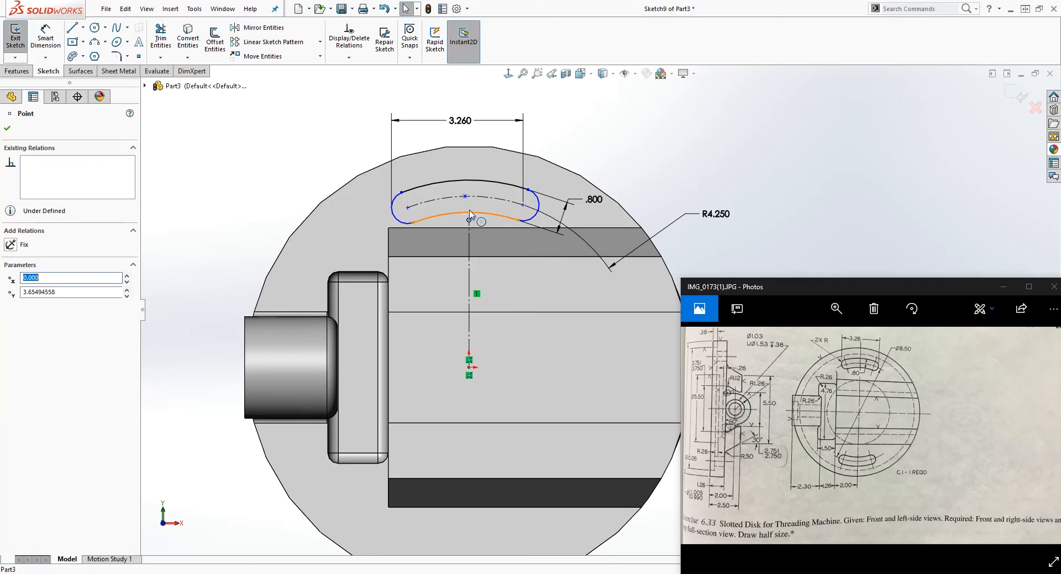
left_click(465, 196, "ctrl")
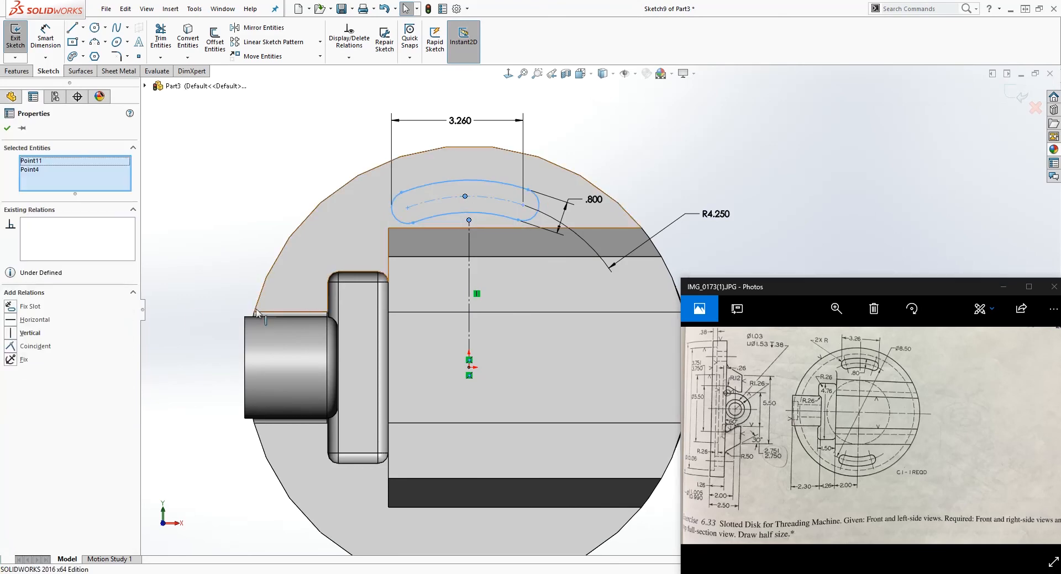
left_click(18, 348)
key("Escape")
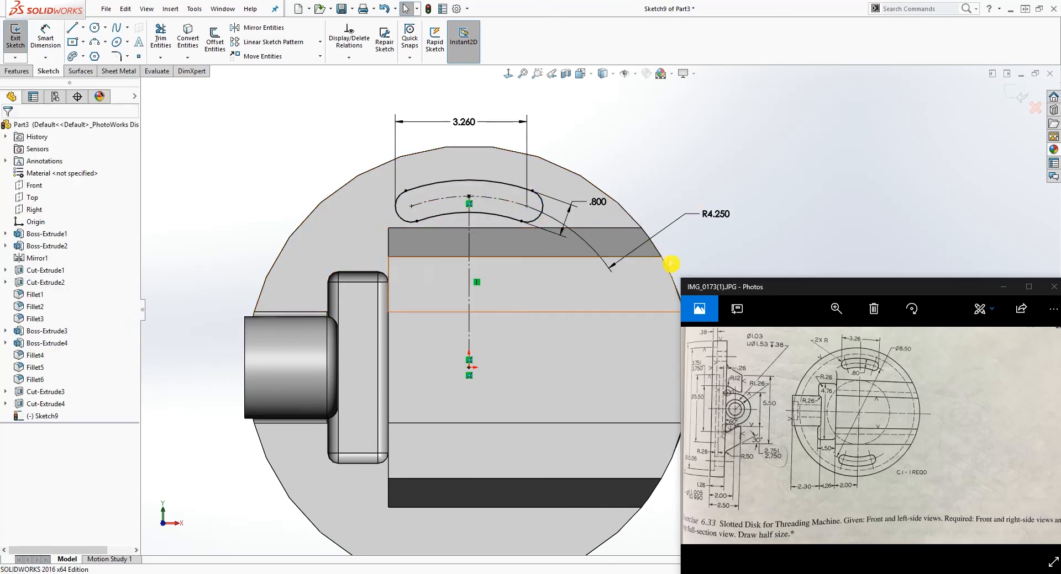
left_click_drag(713, 214, 345, 157)
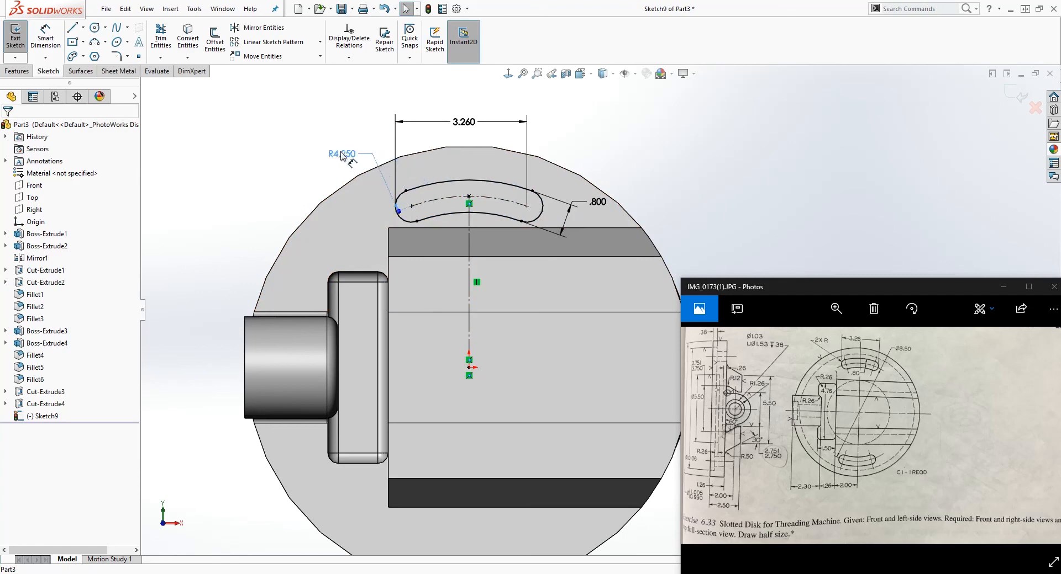
Step: Cut the curved slot profile through the disk with an Extruded Cut ending Up To Next
middle_click_drag(547, 301, 569, 224)
left_click(16, 71)
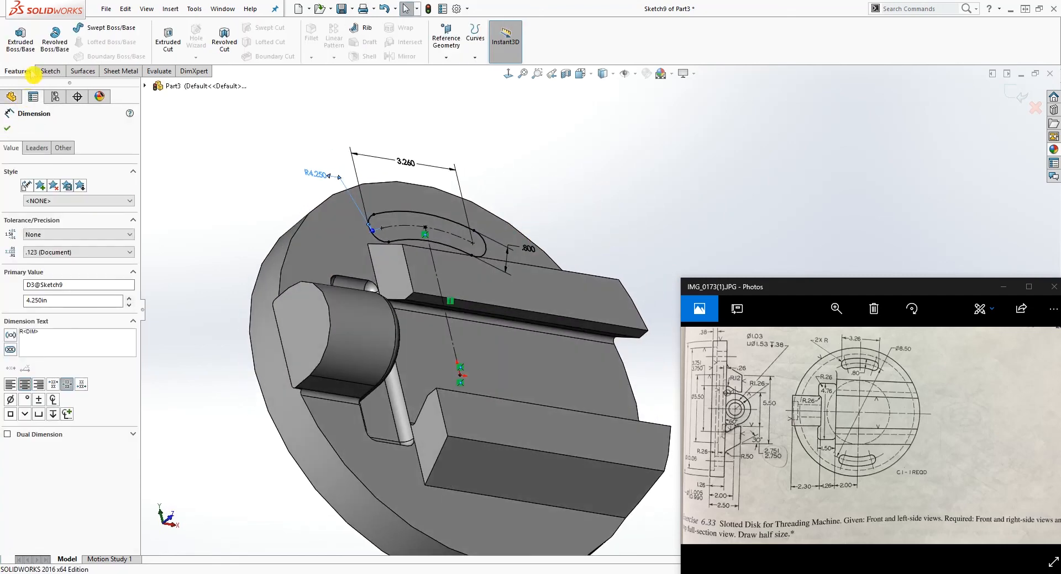
left_click(168, 38)
mouse_move(182, 207)
middle_mouse_down()
mouse_move(256, 208)
mouse_move(163, 202)
middle_mouse_up()
left_click(58, 195)
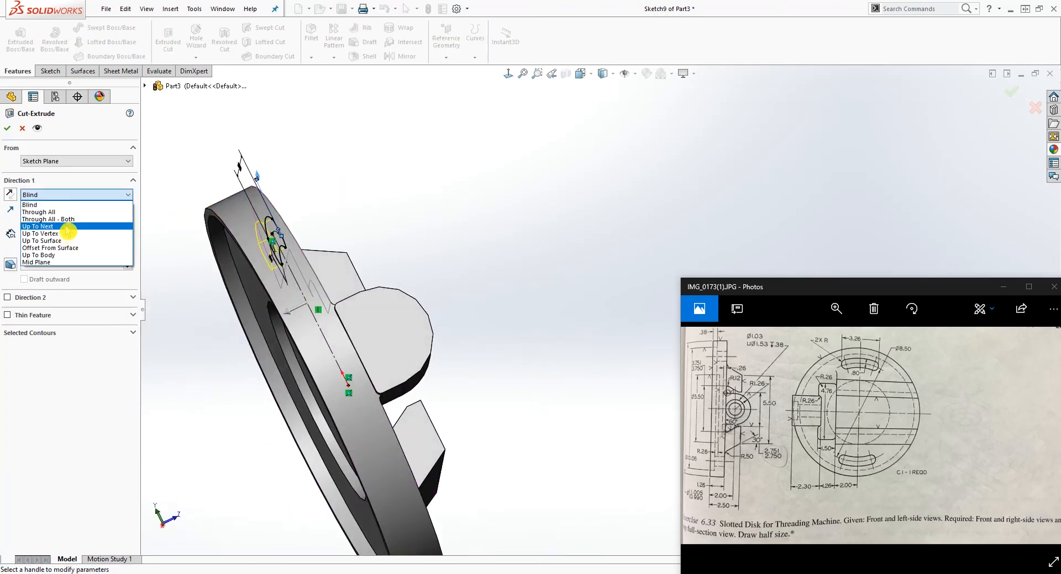
left_click(62, 221)
mouse_move(525, 244)
middle_mouse_down()
mouse_move(561, 204)
mouse_move(503, 232)
middle_mouse_up()
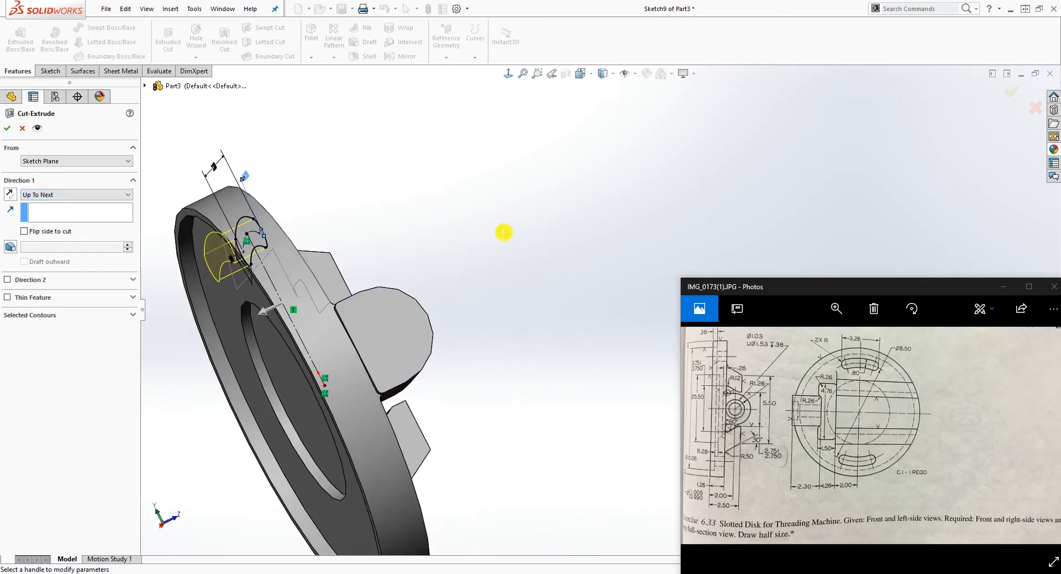
left_click(10, 129)
scroll(494, 326, "up", 2)
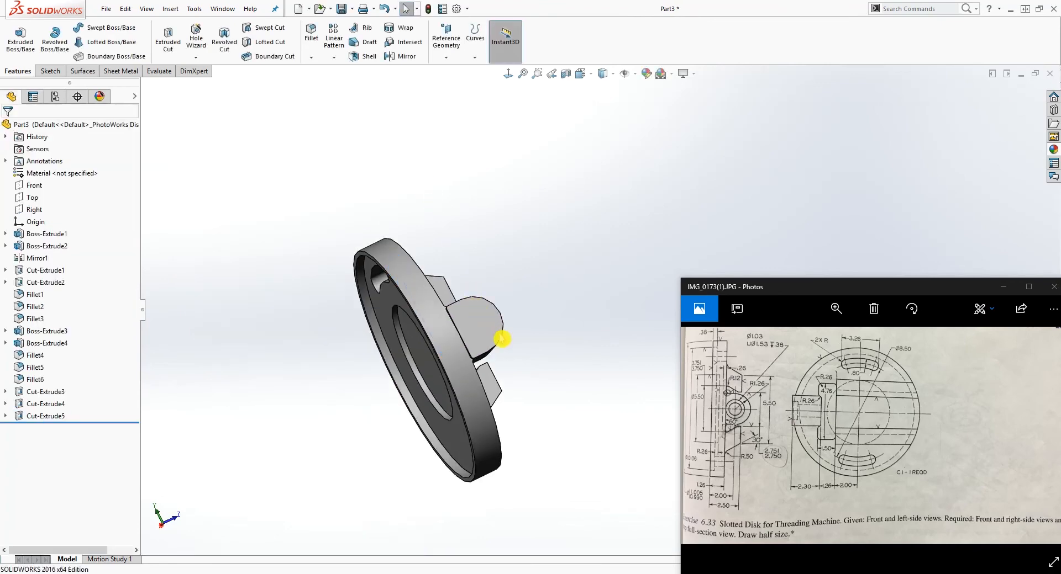
Step: Mirror the curved slot cut about the Top plane to the opposite side of the disk
middle_click_drag(502, 341, 431, 391)
left_click(507, 73)
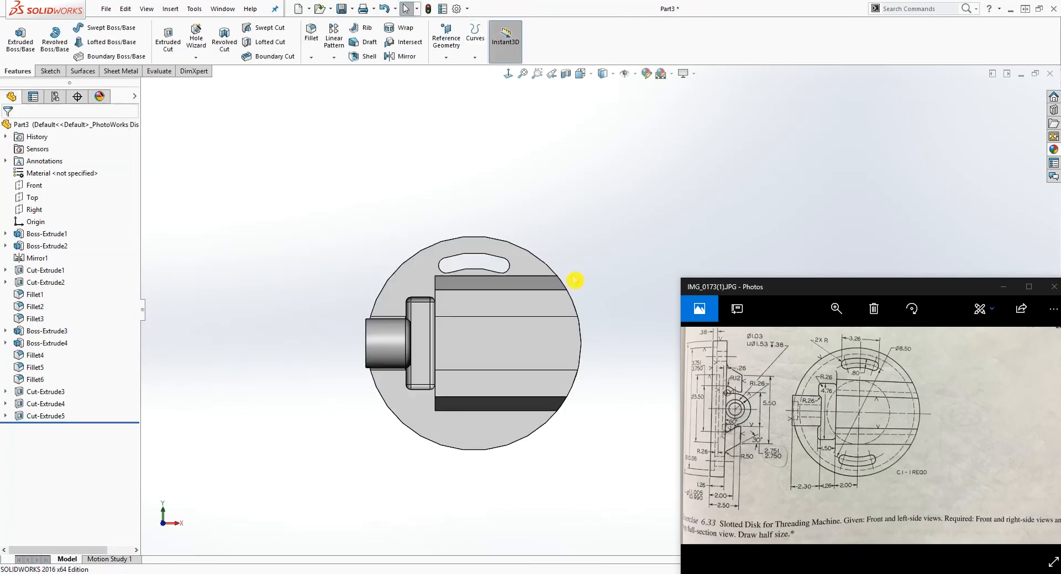
left_click(400, 55)
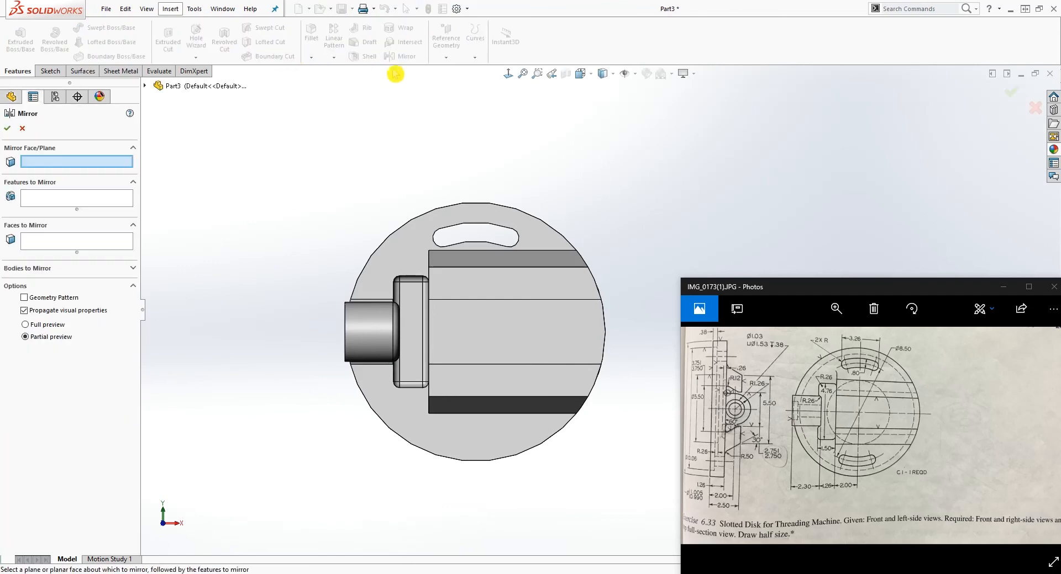
left_click(144, 85)
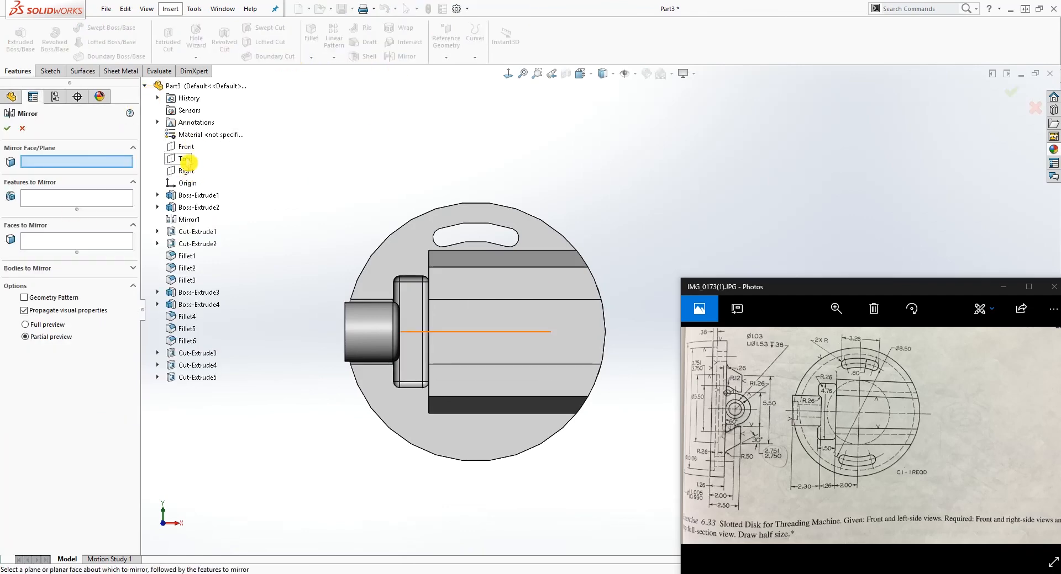
left_click(188, 160)
middle_click_drag(466, 239, 430, 194)
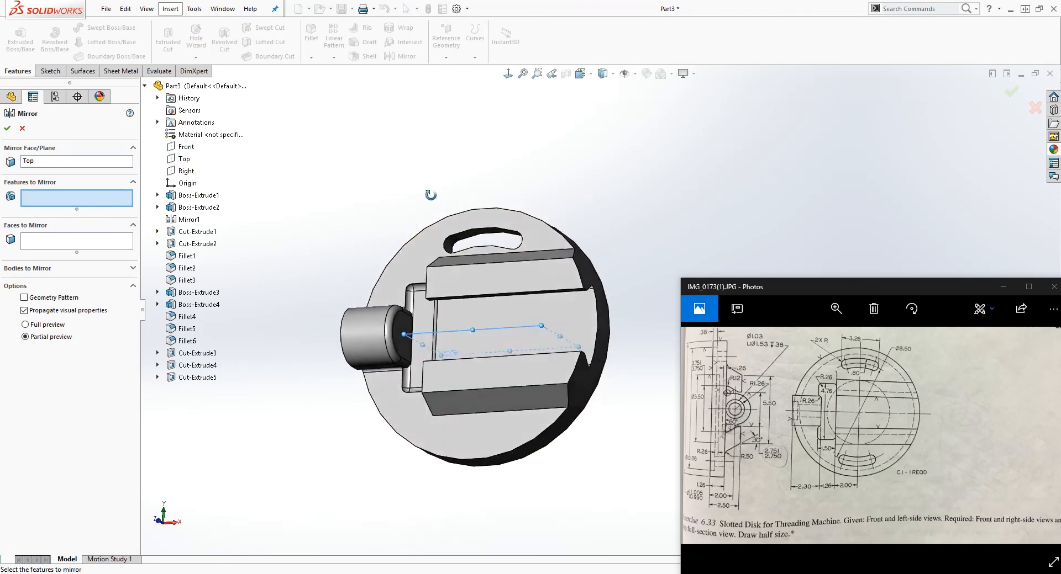
scroll(430, 194, "down", 5)
left_click(517, 252)
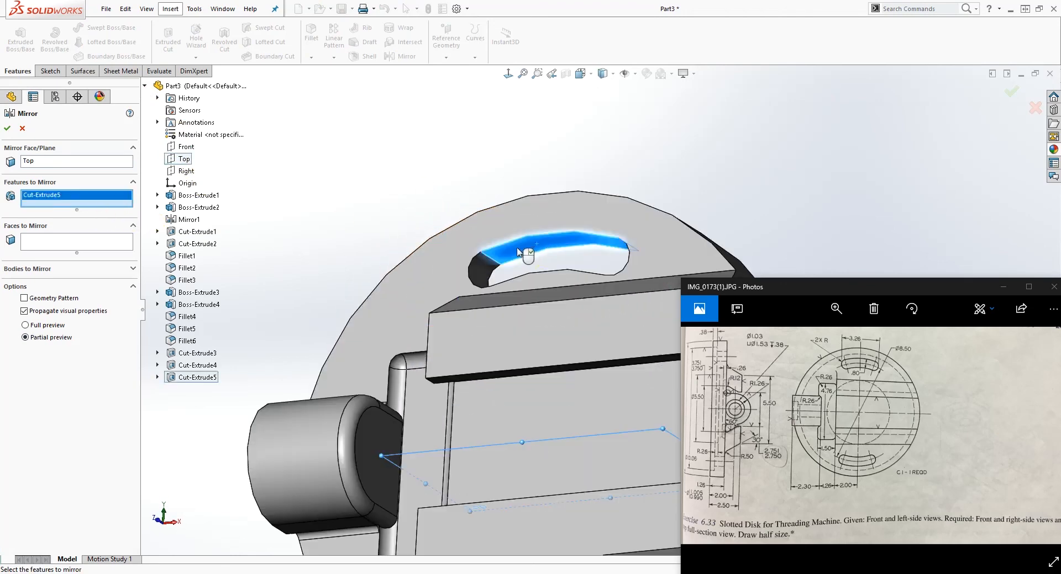
scroll(538, 367, "up", 6)
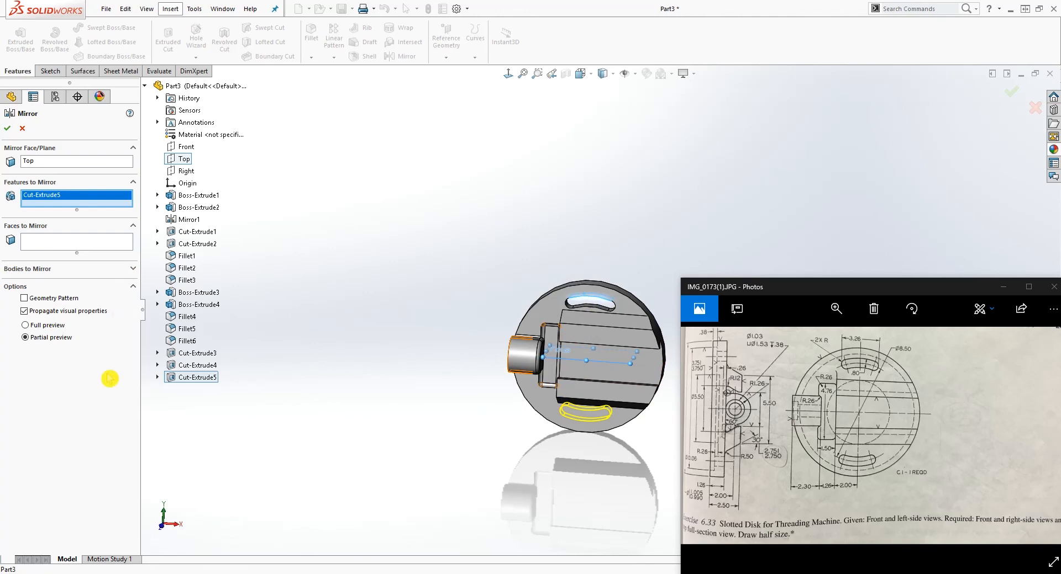
left_click(11, 132)
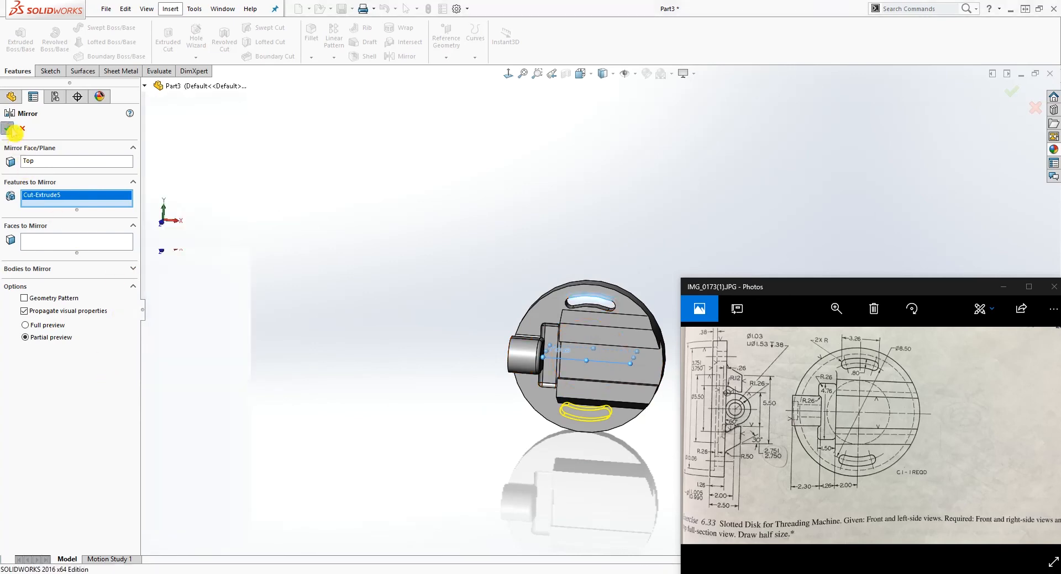
scroll(614, 395, "up", 3)
scroll(653, 302, "down", 6)
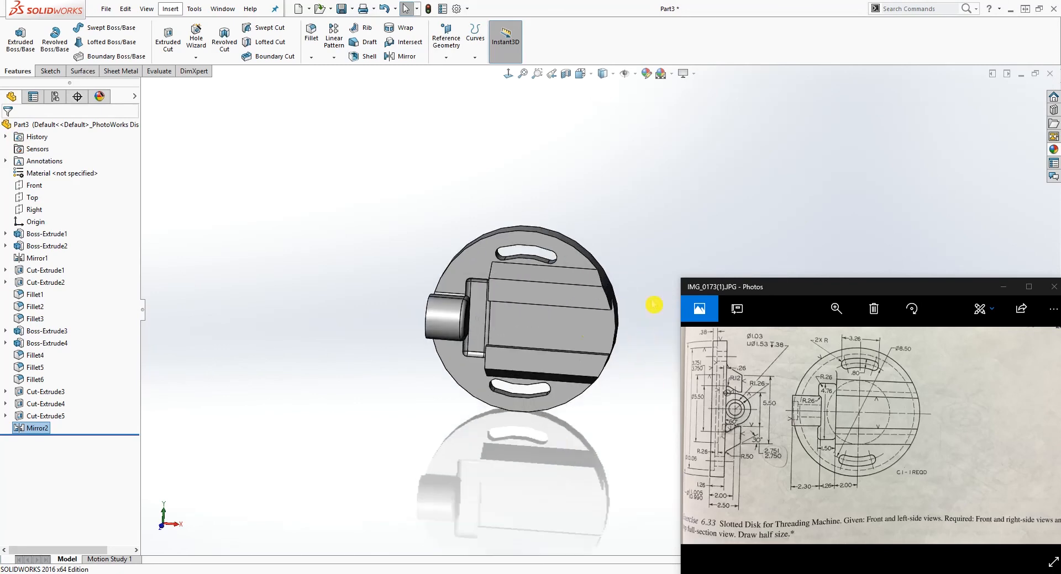
Step: Fillet the two edges where the rails' outer sides meet the disk face with a 0.5 in radius
middle_click_drag(561, 345, 523, 266)
scroll(603, 298, "up", 3)
scroll(641, 413, "down", 3)
middle_click_drag(641, 387, 585, 268)
left_click(360, 60)
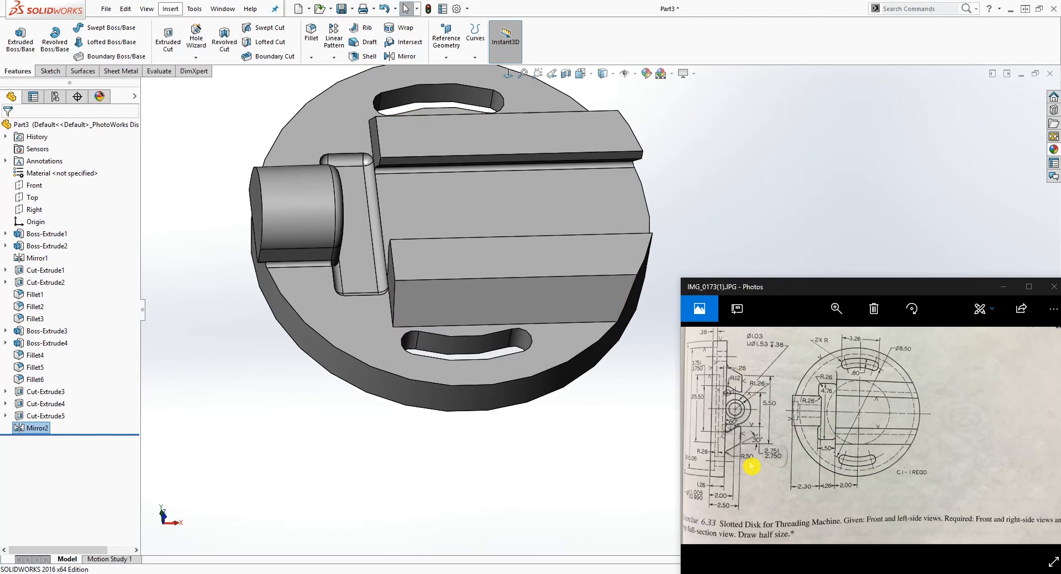
left_click(311, 33)
left_click(420, 328)
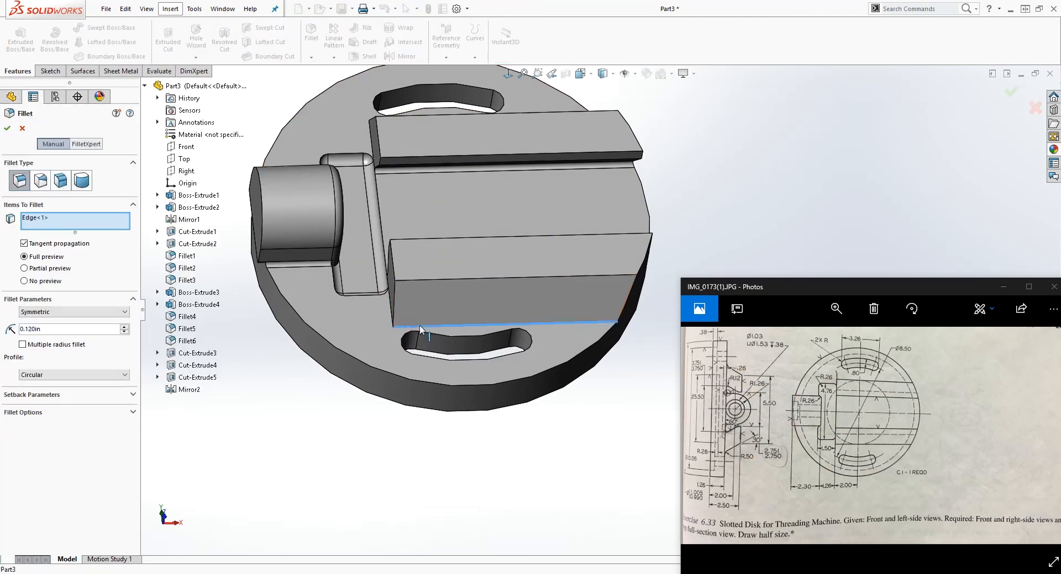
middle_click_drag(420, 328, 310, 133)
left_click(371, 119)
left_click(44, 338)
type("0.5")
key("Return")
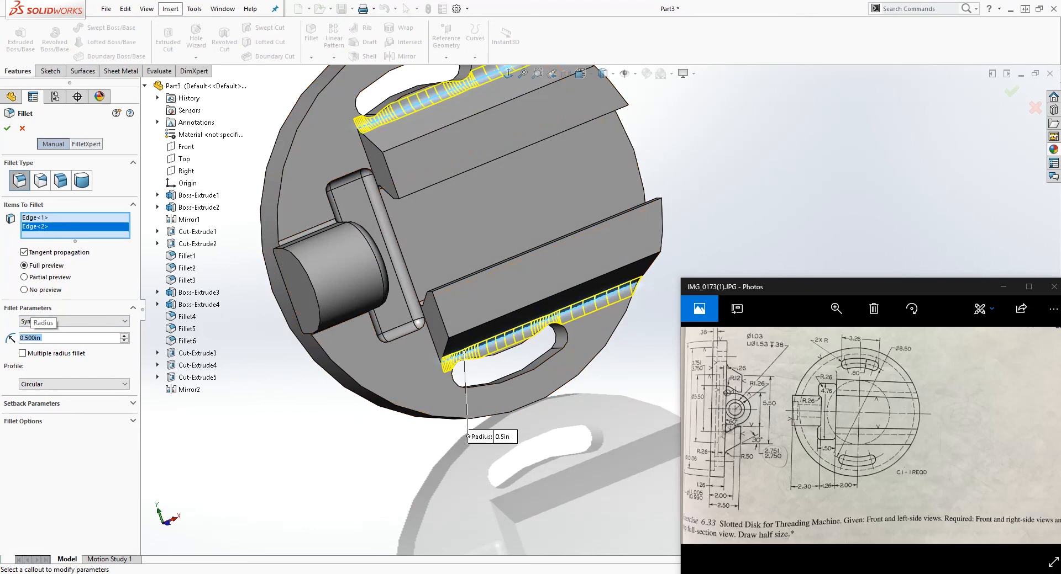
left_click(10, 128)
Step: Start a counterbore hole with the Hole Wizard and place one hole point on the cylindrical boss's flat end face
middle_click_drag(563, 334, 526, 335)
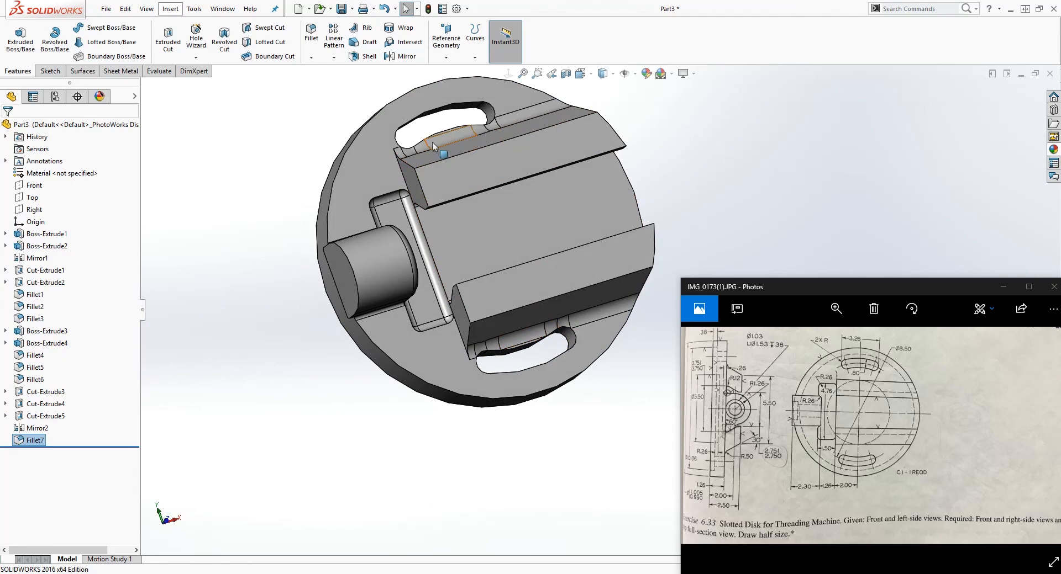
middle_click_drag(439, 158, 512, 407)
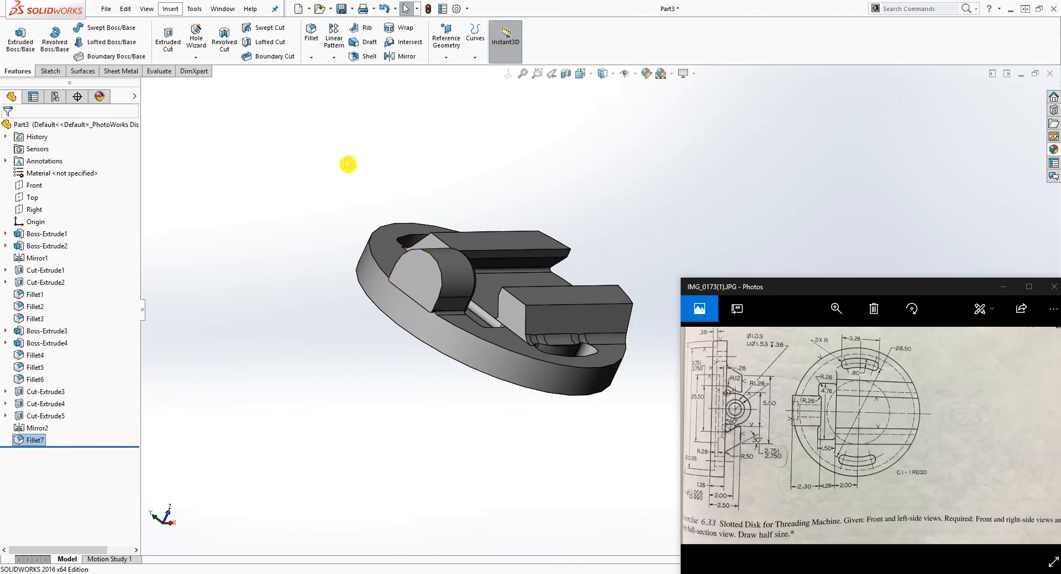
left_click(196, 34)
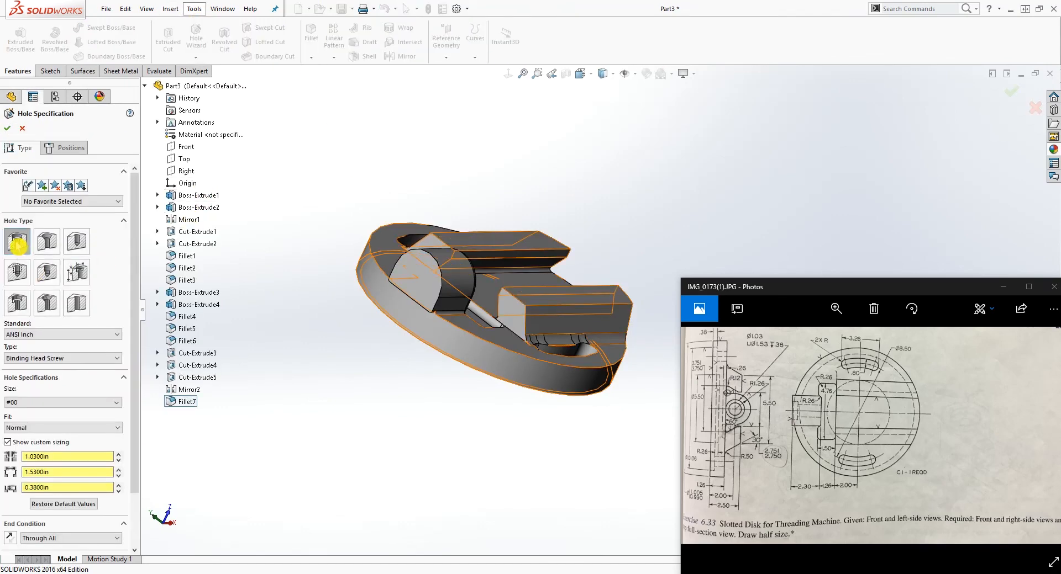
left_click(67, 152)
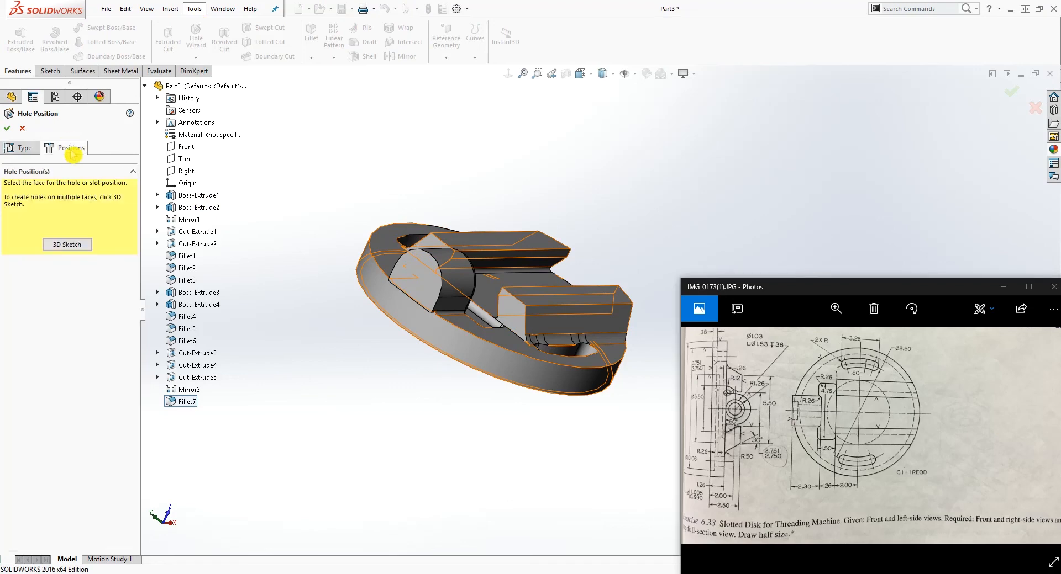
left_click(422, 275)
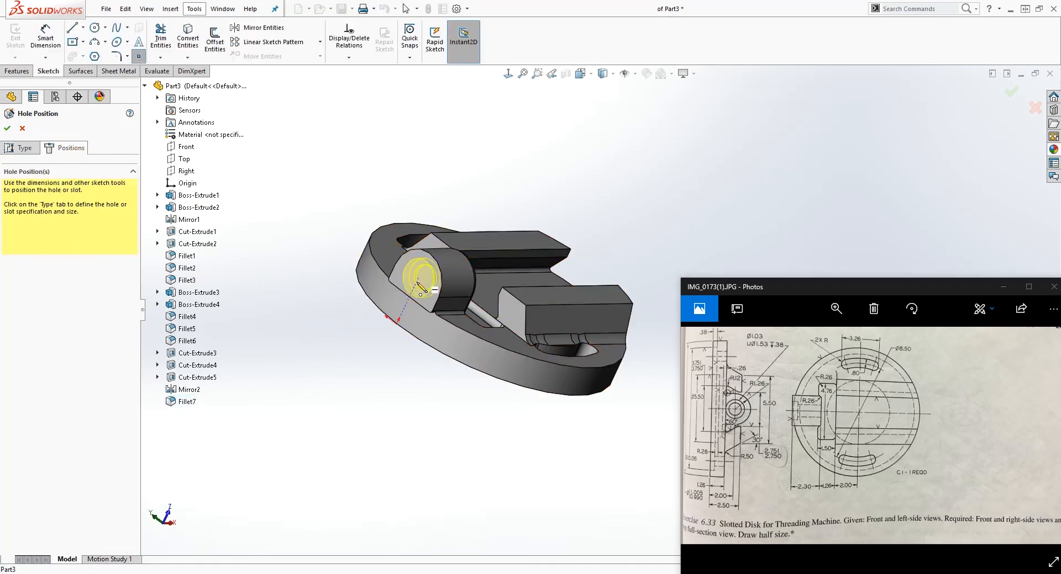
left_click(508, 73)
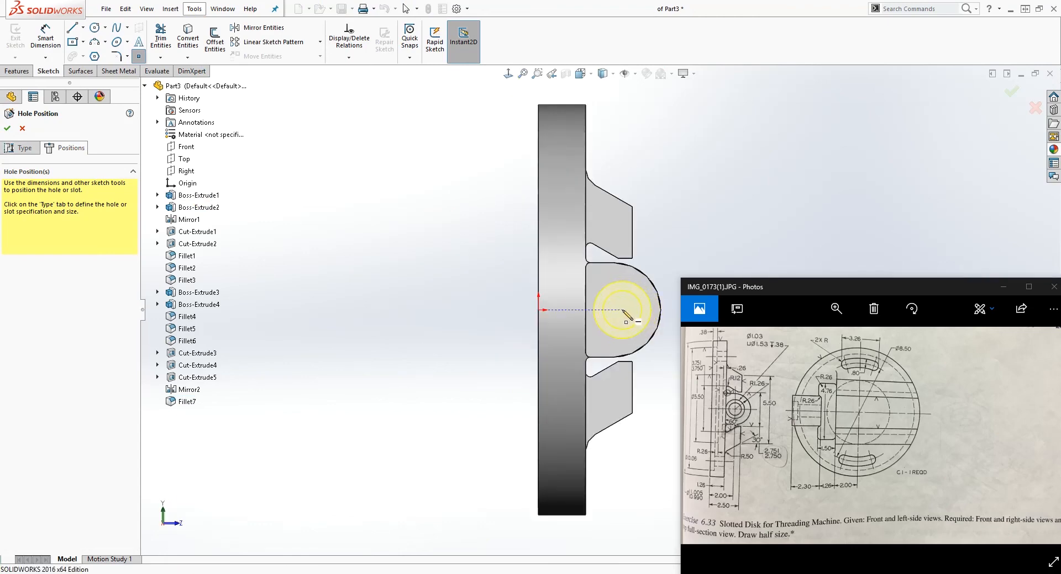
left_click(619, 304)
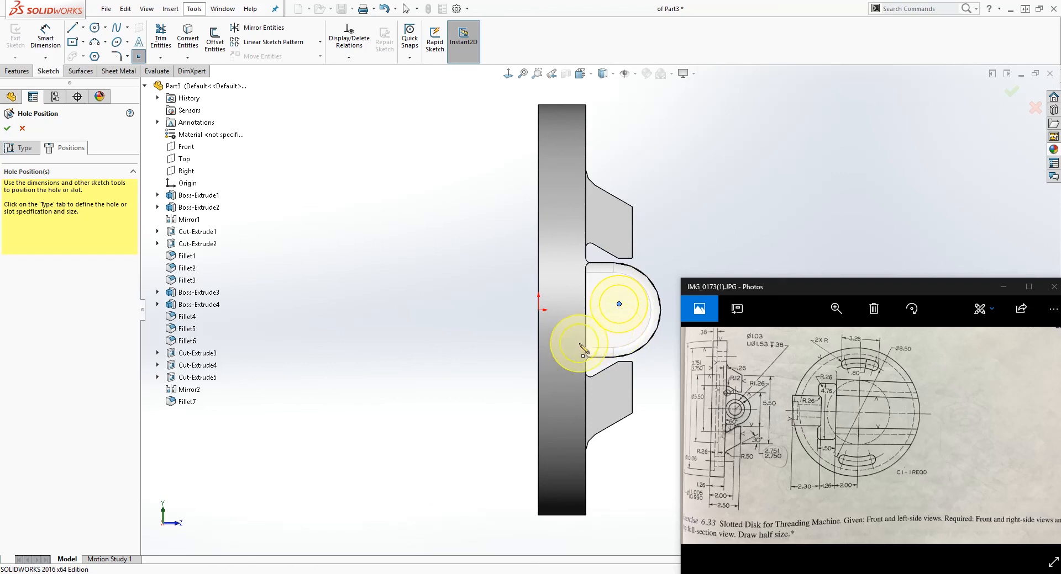
key("Escape")
Step: Make the hole's centre point concentric with the boss's rounded outer edge
left_click(619, 305)
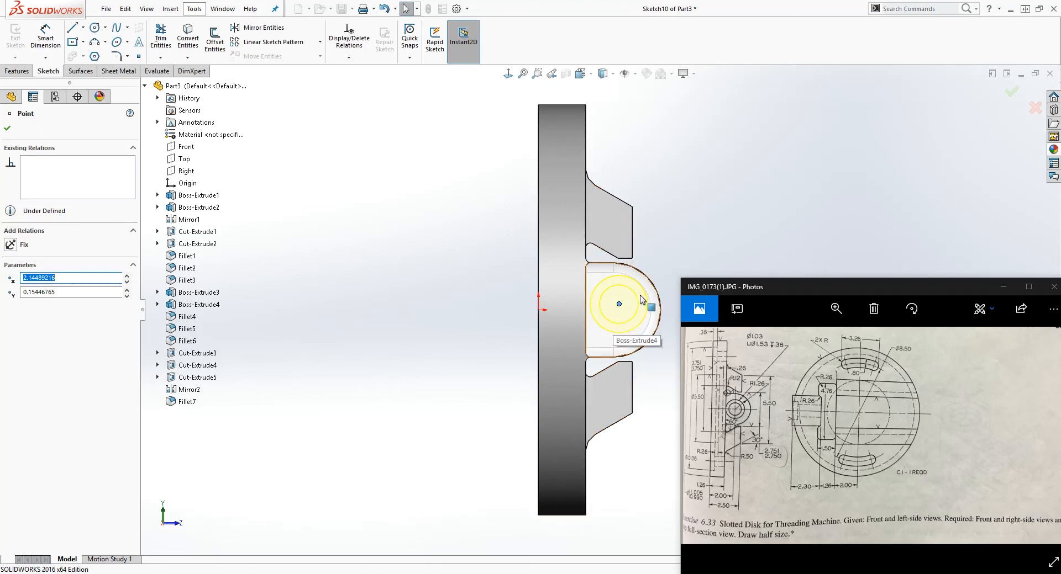
left_click(657, 298, "ctrl")
left_click(11, 320)
left_click(11, 307)
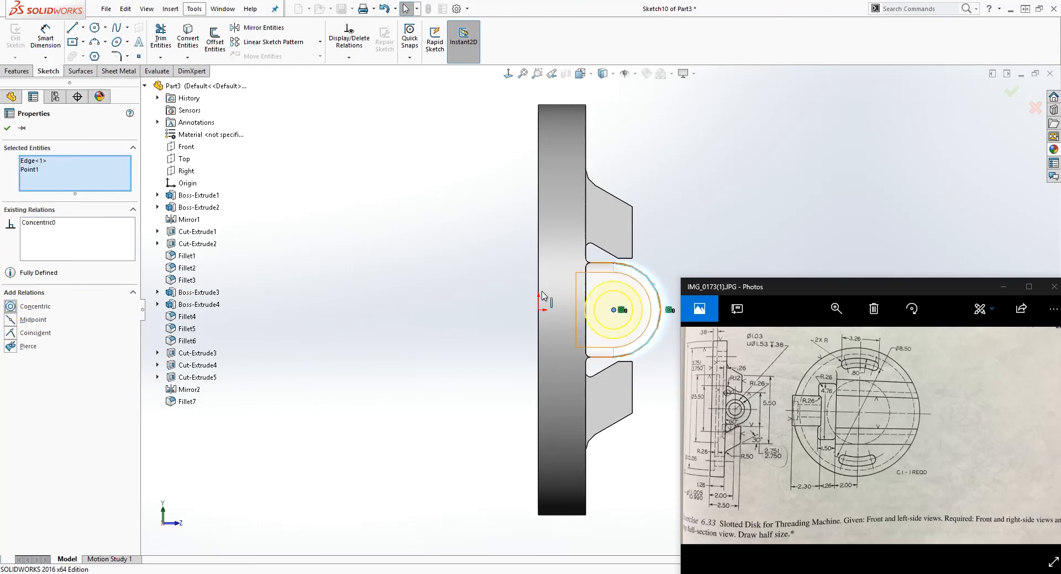
left_click(7, 129)
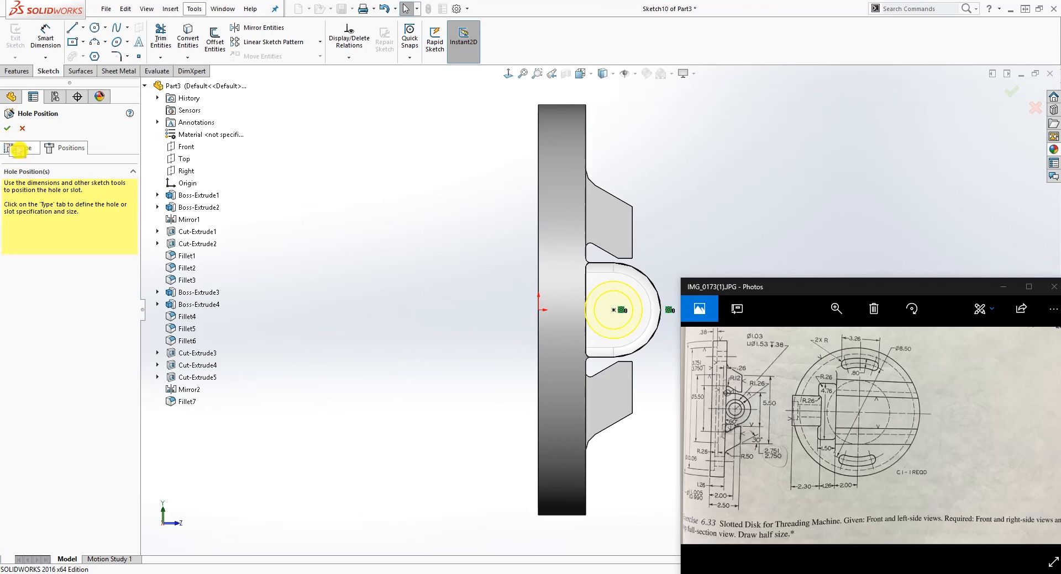
Step: Create the 1.03 in hole with a 1.53 in diameter, 0.38 in deep counterbore, using an Up To Next end condition
left_click(21, 148)
left_click(44, 472)
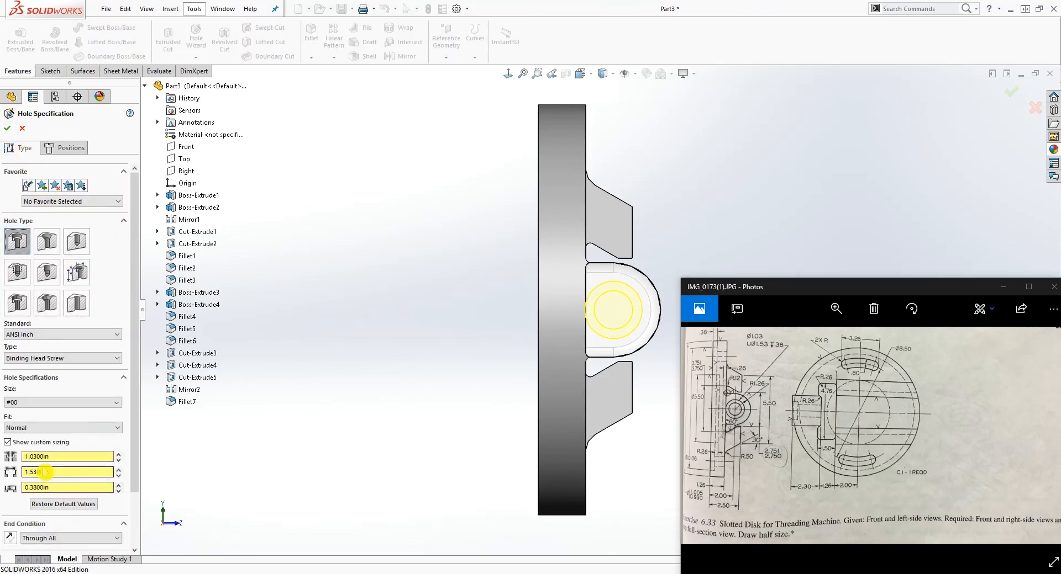
left_click(40, 365)
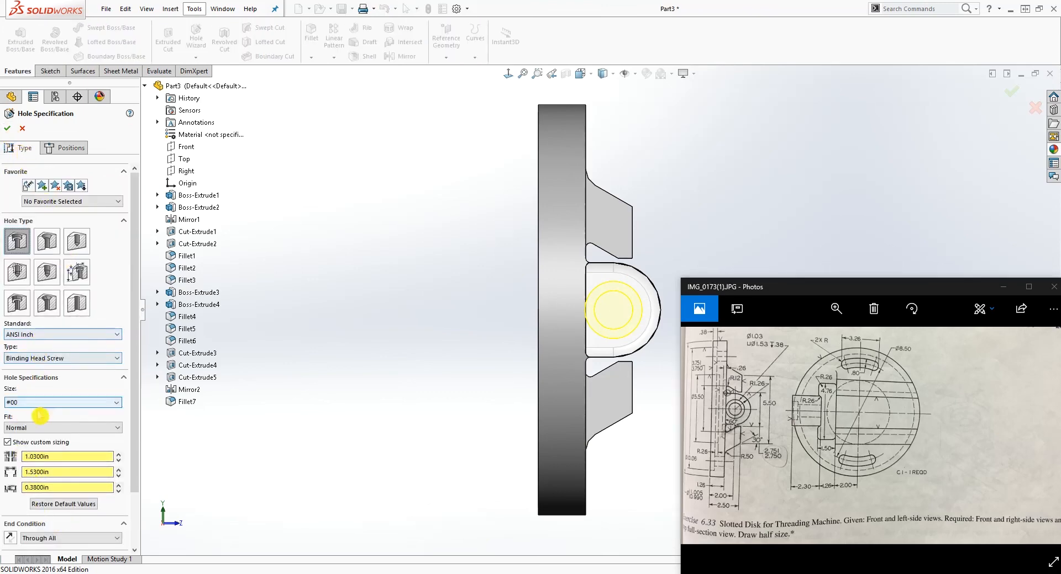
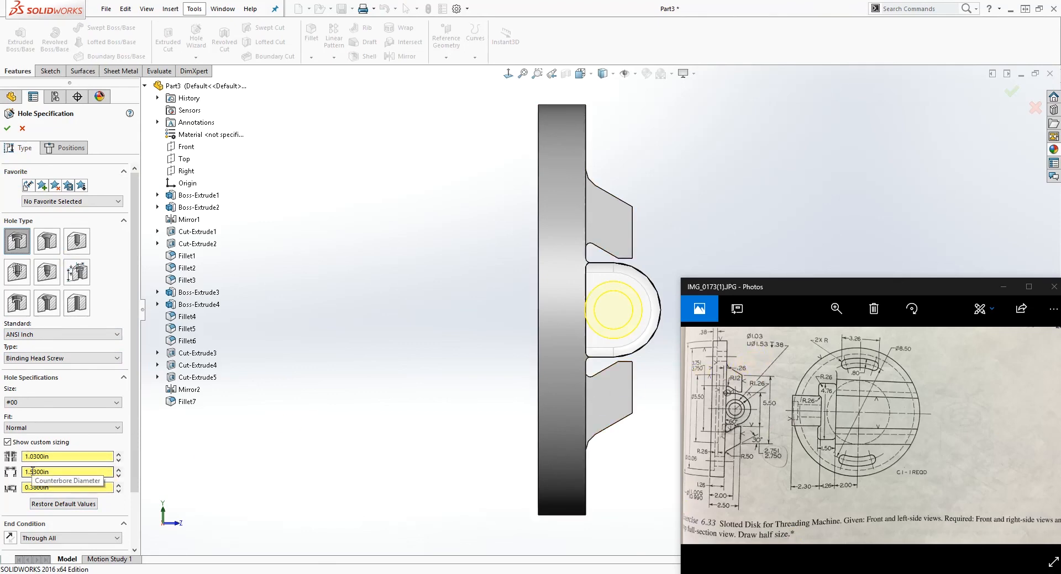
left_click(49, 500)
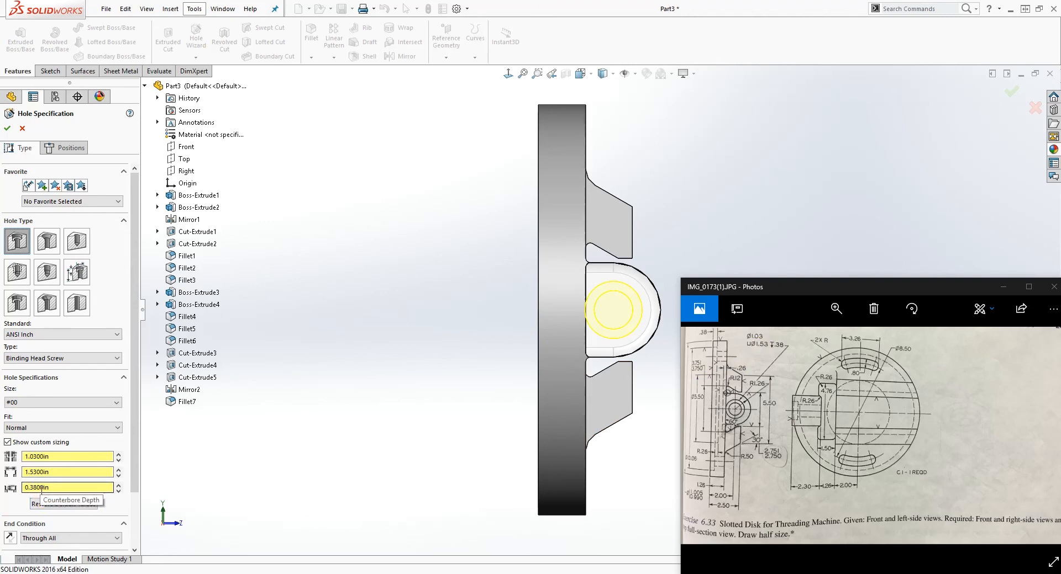
scroll(130, 511, "down", 3)
middle_click_drag(356, 450, 256, 397)
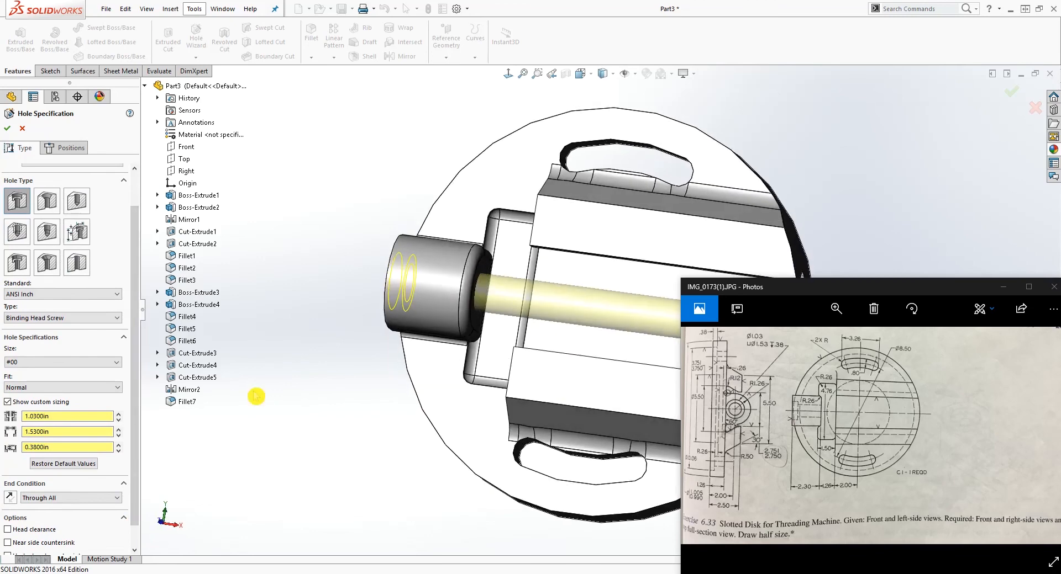
left_click(71, 498)
left_click(55, 522)
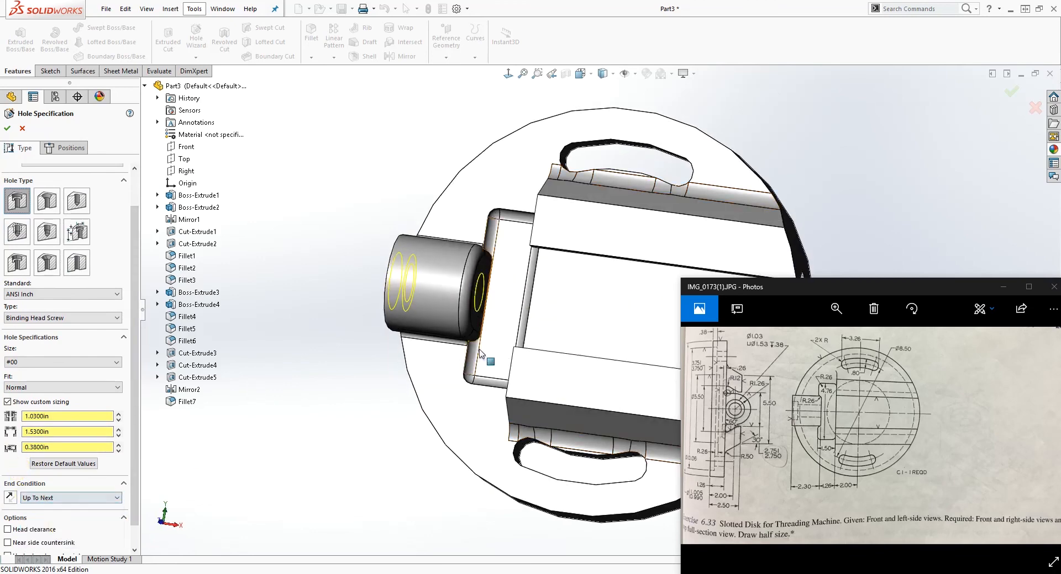
left_click(12, 132)
scroll(569, 306, "up", 3)
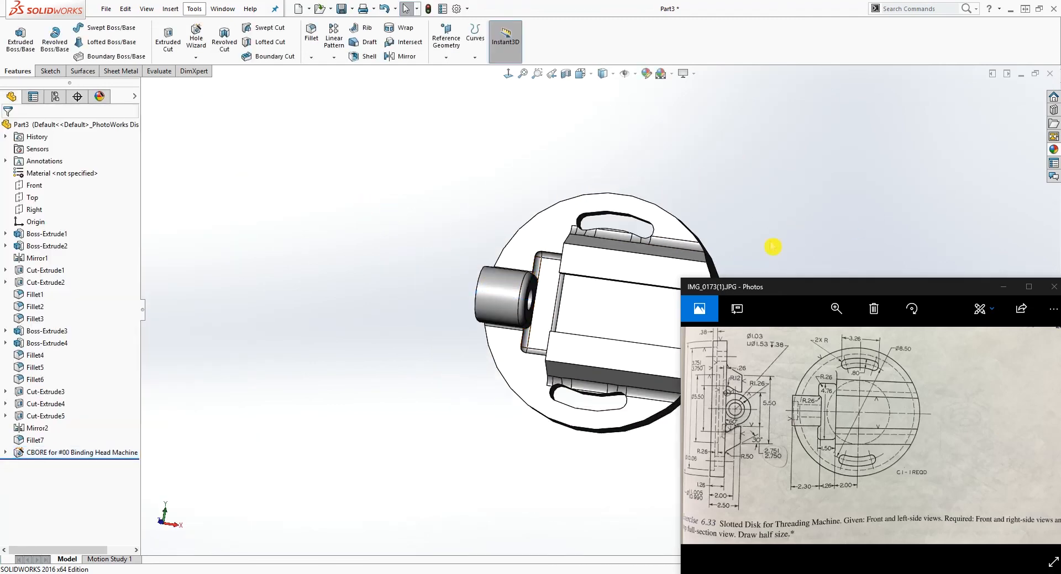
Step: Raise the document's shaded and draft quality resolution to near the high end, with a deviation of about 0.00501 in
scroll(756, 238, "down", 2)
scroll(553, 454, "up", 4)
scroll(577, 451, "down", 1)
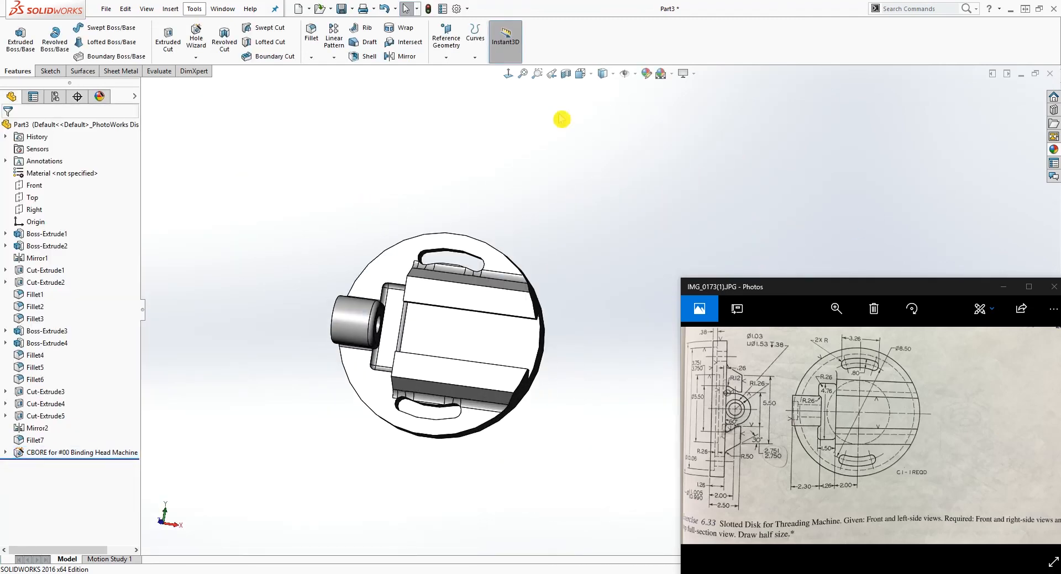
left_click(456, 9)
left_click(292, 101)
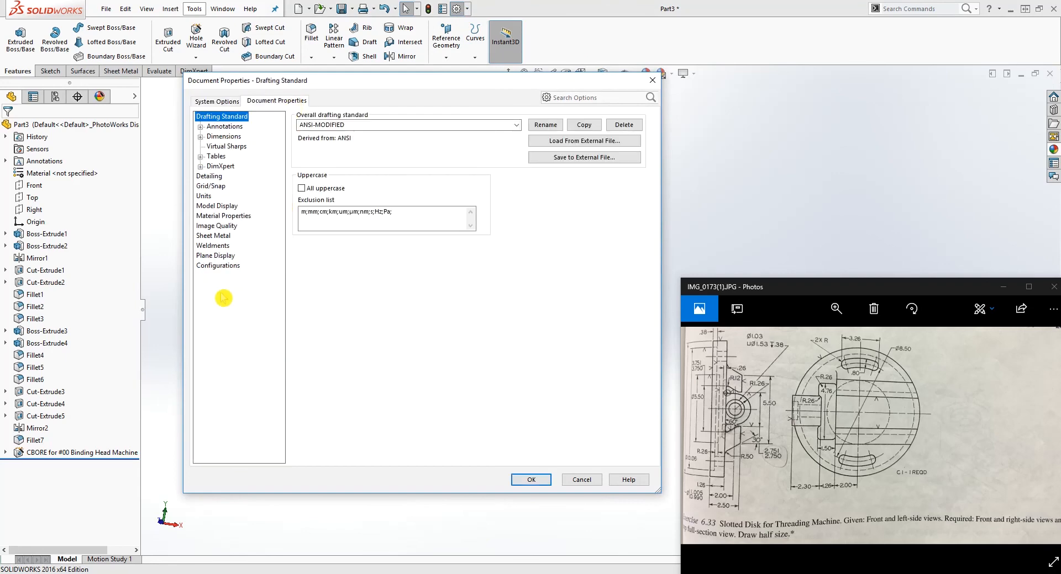
left_click(216, 227)
left_click_drag(327, 136, 464, 140)
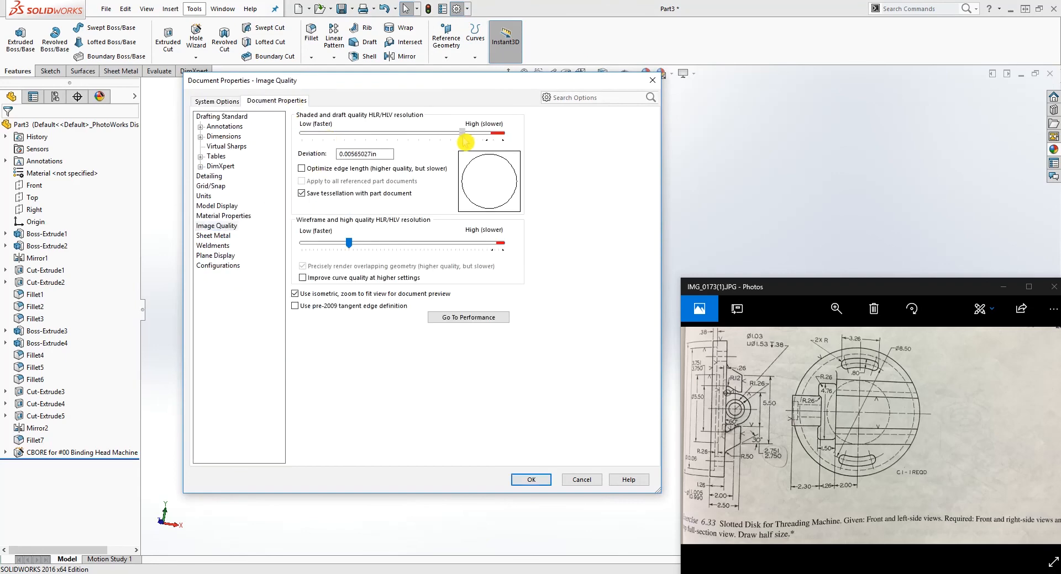
left_click(527, 480)
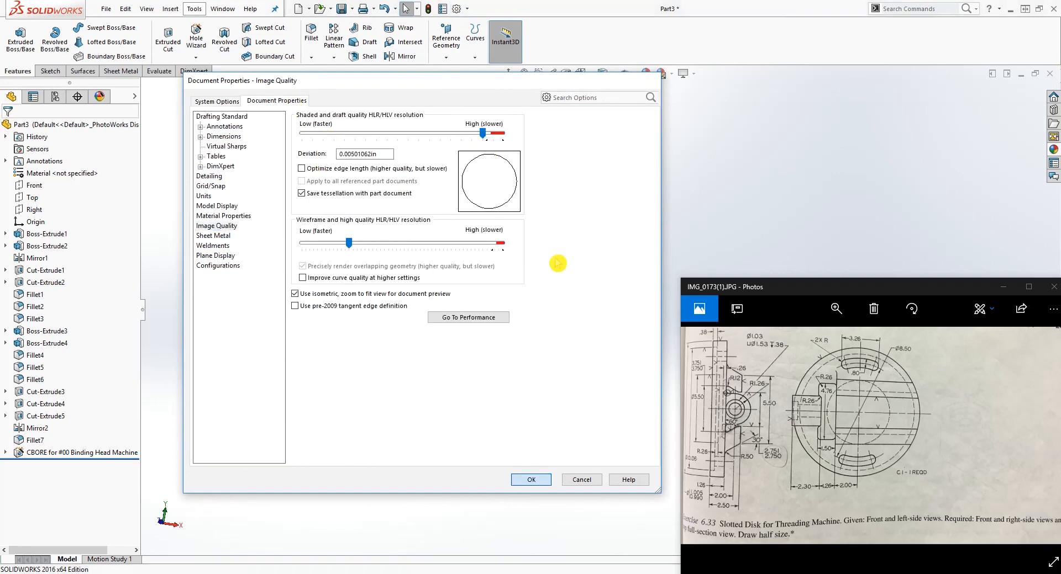
Step: Examine the disk from the side, around the counterbored boss and square to its slotted face against the reference drawing
left_click(509, 78)
scroll(518, 367, "down", 2)
scroll(363, 303, "down", 1)
middle_click_drag(362, 304, 453, 225)
right_click_drag(453, 225, 663, 227)
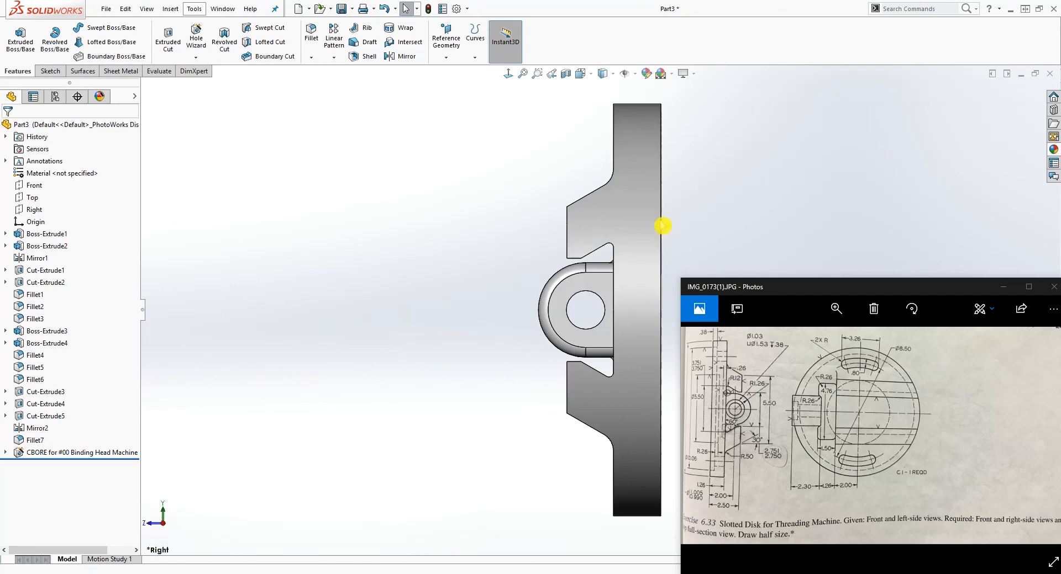
middle_click_drag(641, 310, 782, 247)
scroll(433, 337, "down", 8)
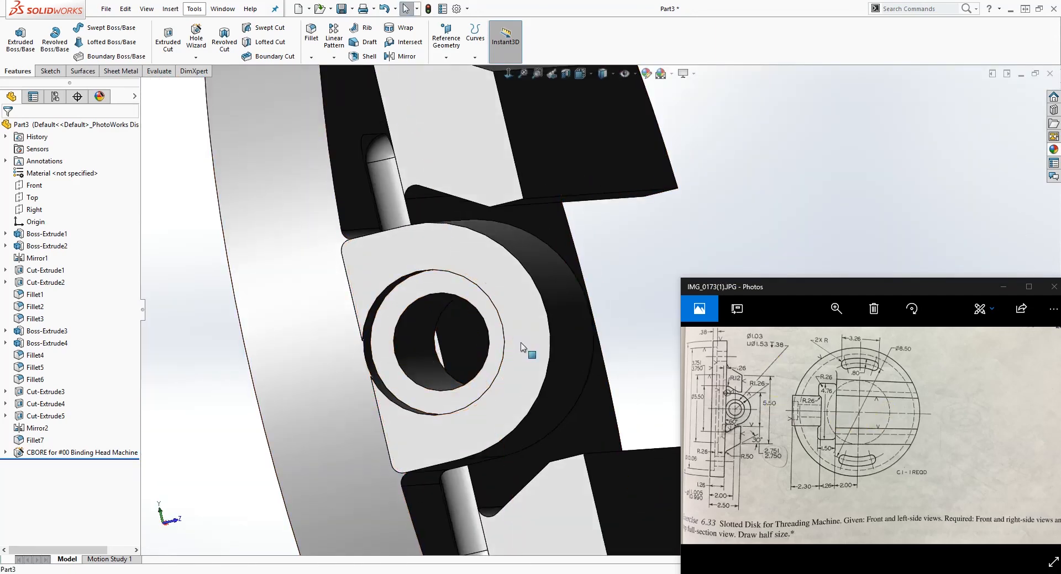
scroll(497, 331, "up", 2)
middle_click_drag(454, 325, 693, 296)
scroll(695, 296, "up", 4)
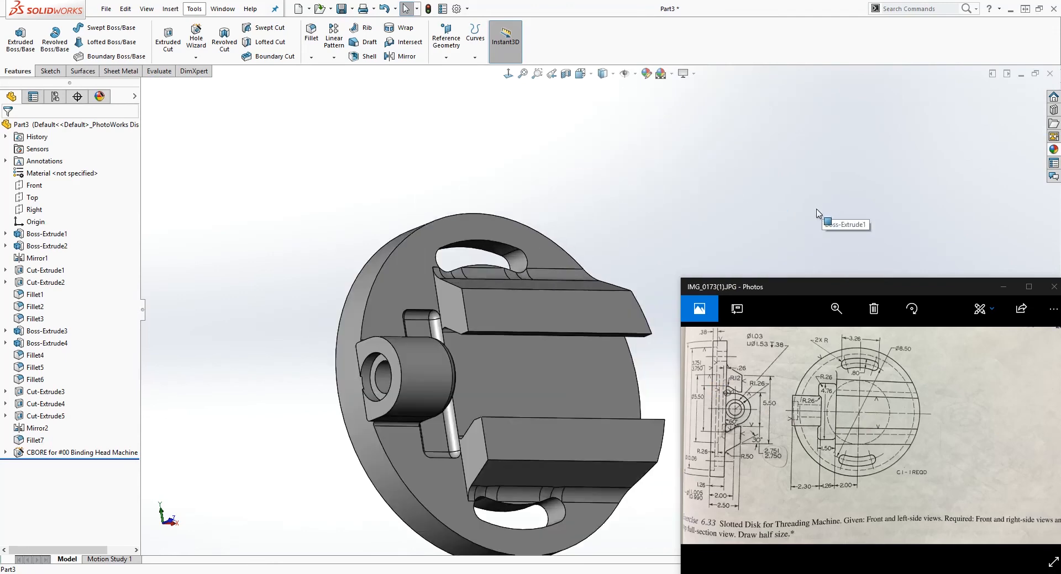
middle_click_drag(559, 411, 565, 525)
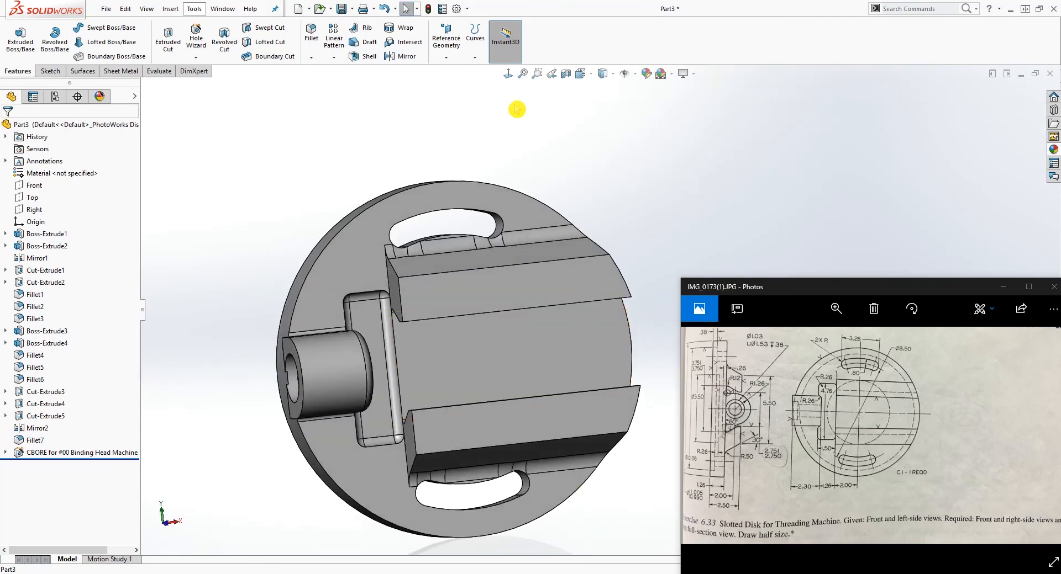
left_click(508, 73)
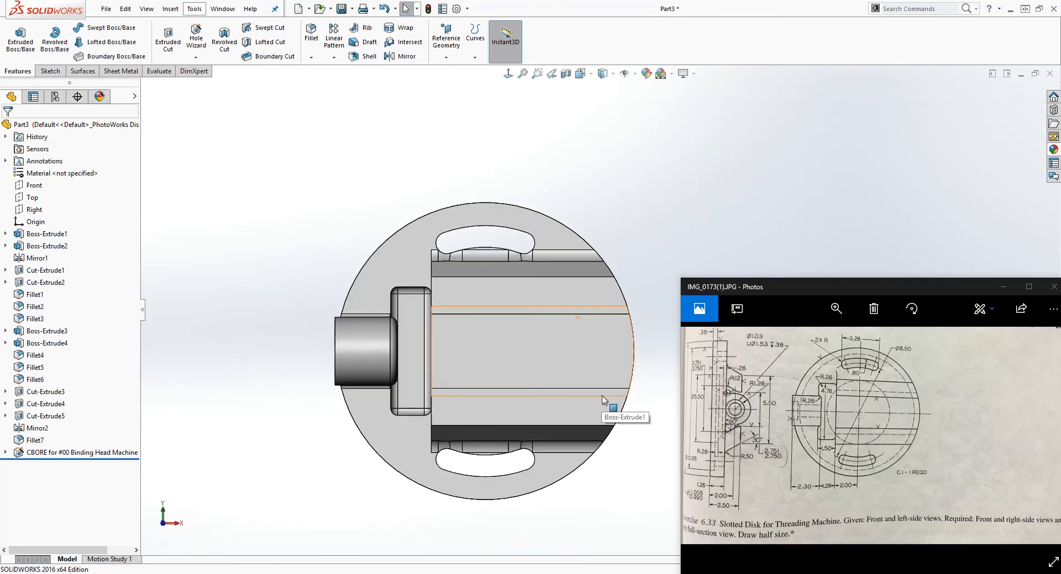
scroll(603, 399, "down", 2)
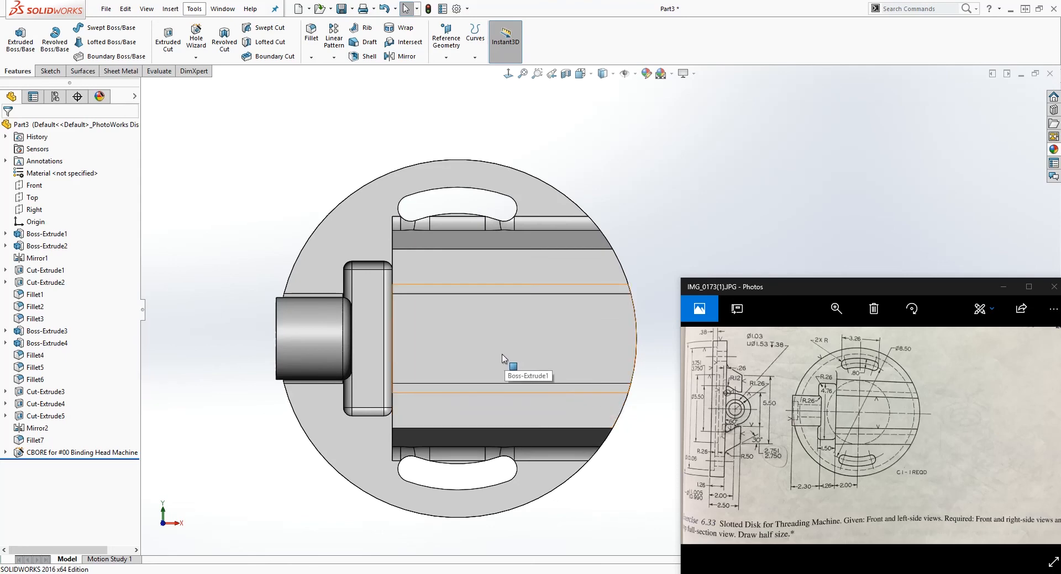